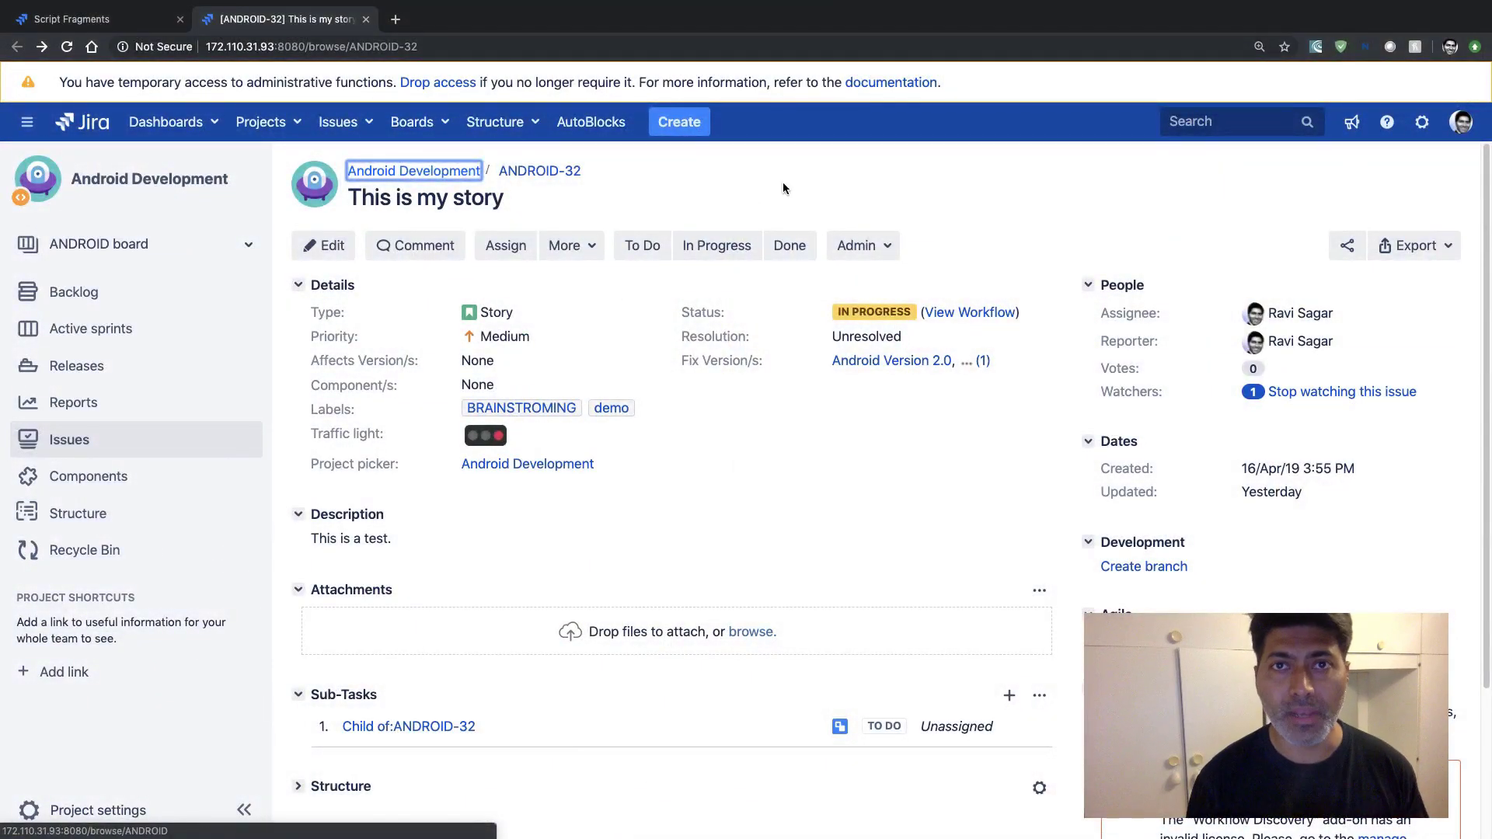
Step: Collapse the project sidebar on ANDROID-32 so the story details span the page
click(244, 810)
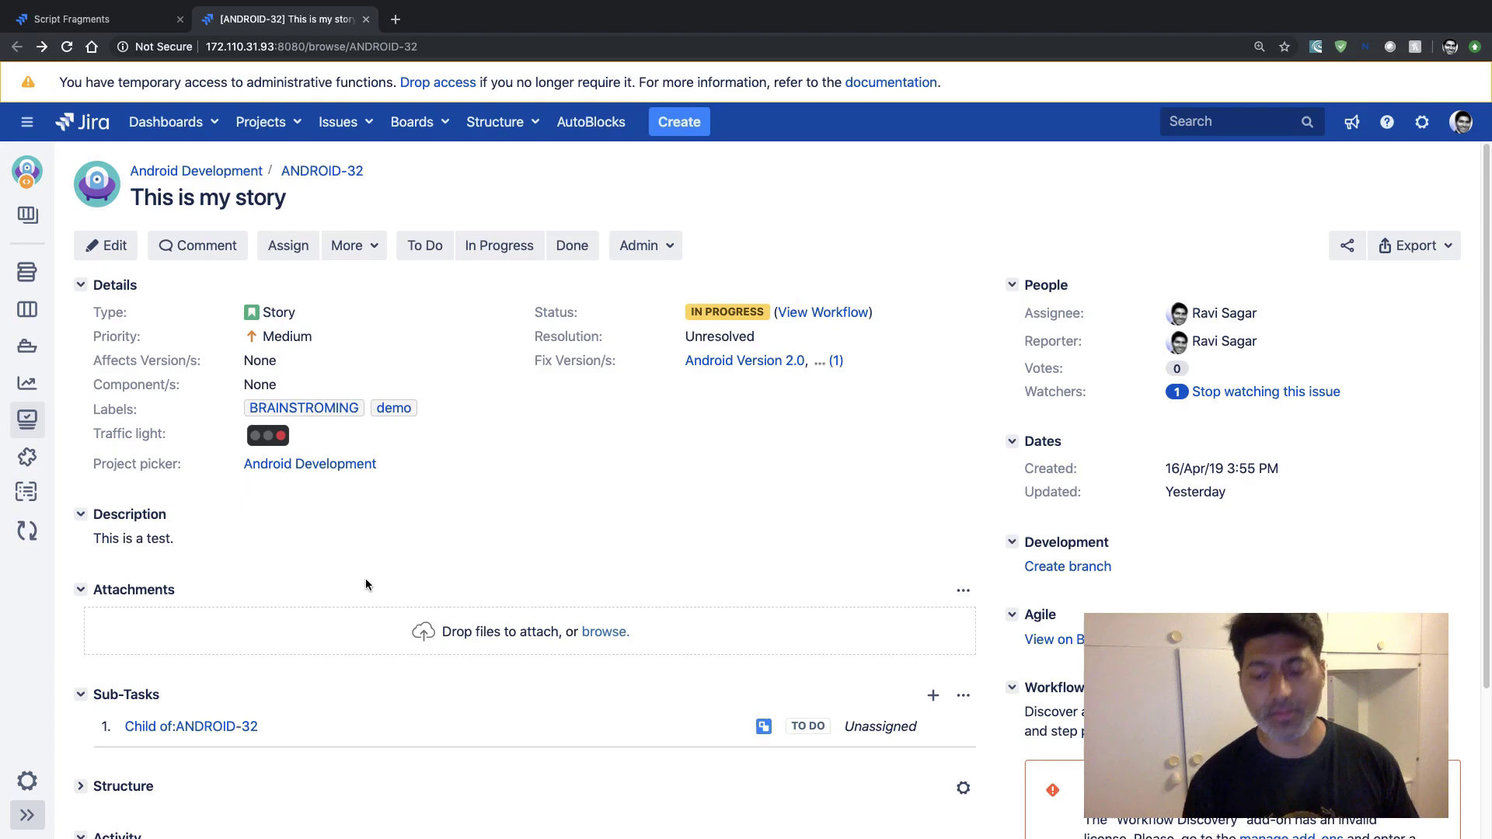
key(super+equal)
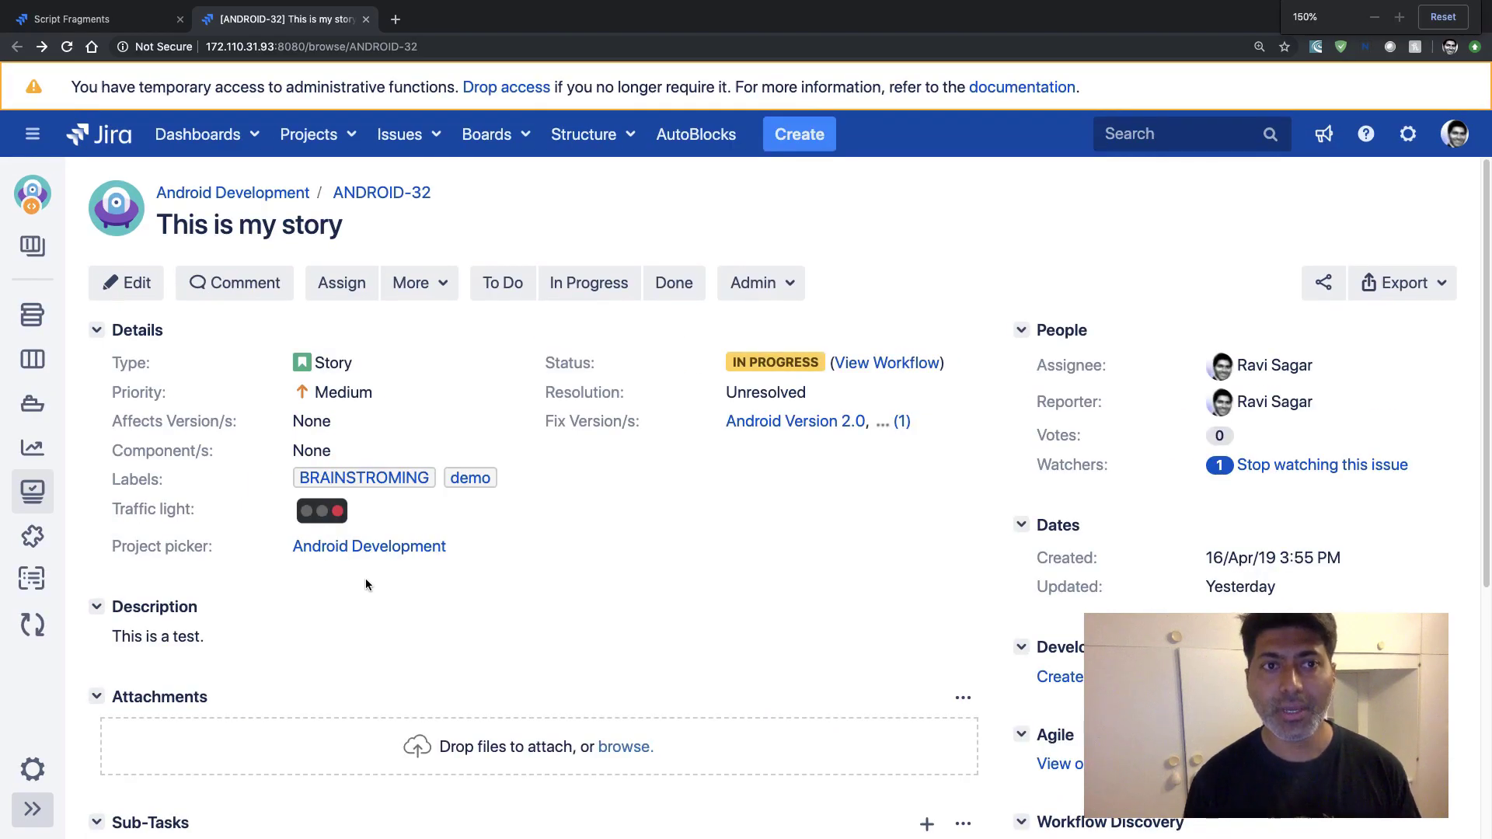
click(296, 227)
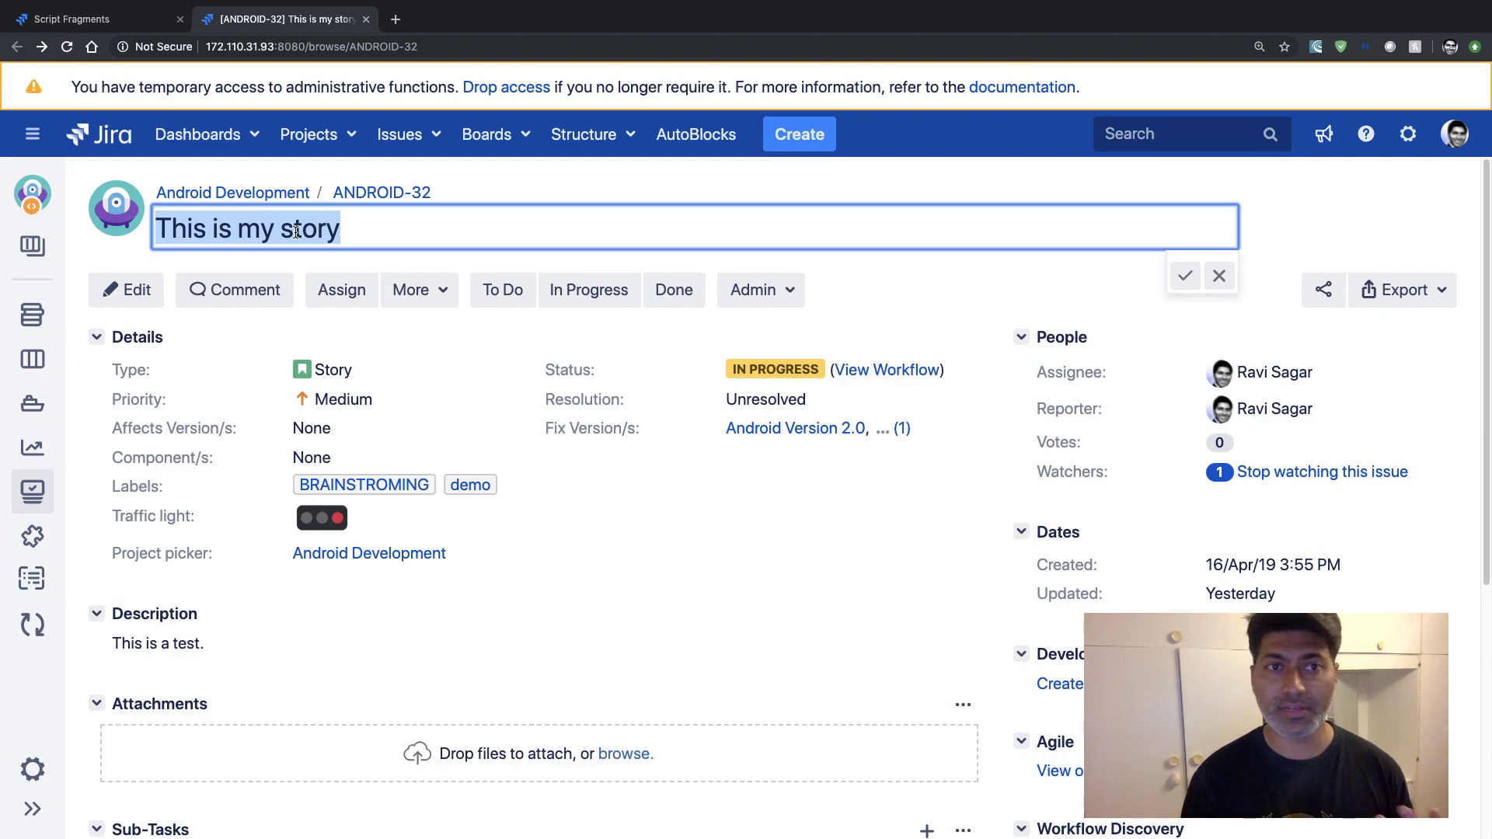
click(674, 176)
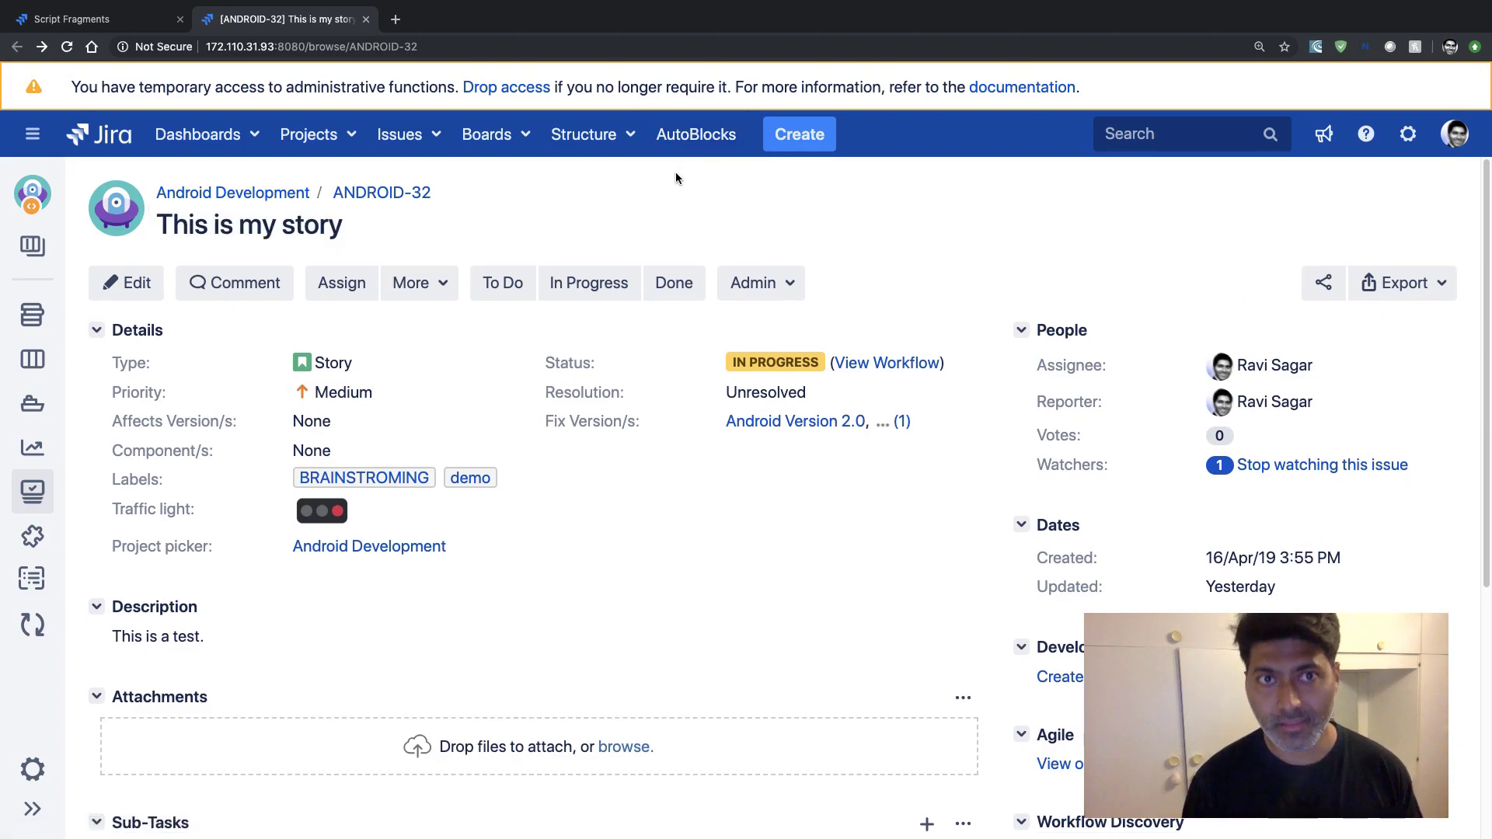
click(443, 292)
click(517, 216)
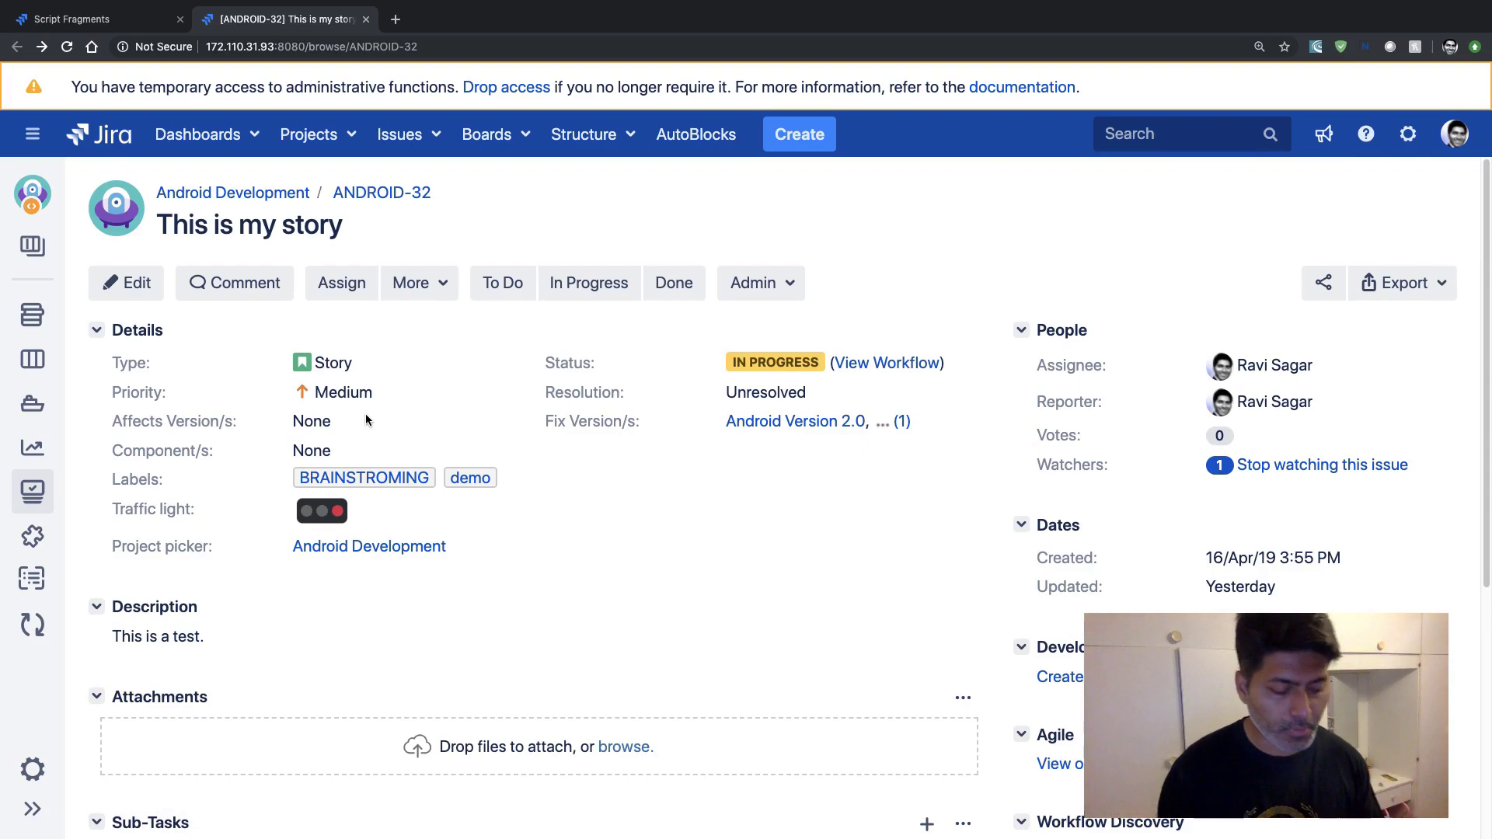
Step: Go to Script Fragments, start Create Script Fragment, and scroll to the fragment types list
key(ctrl+shift+Tab)
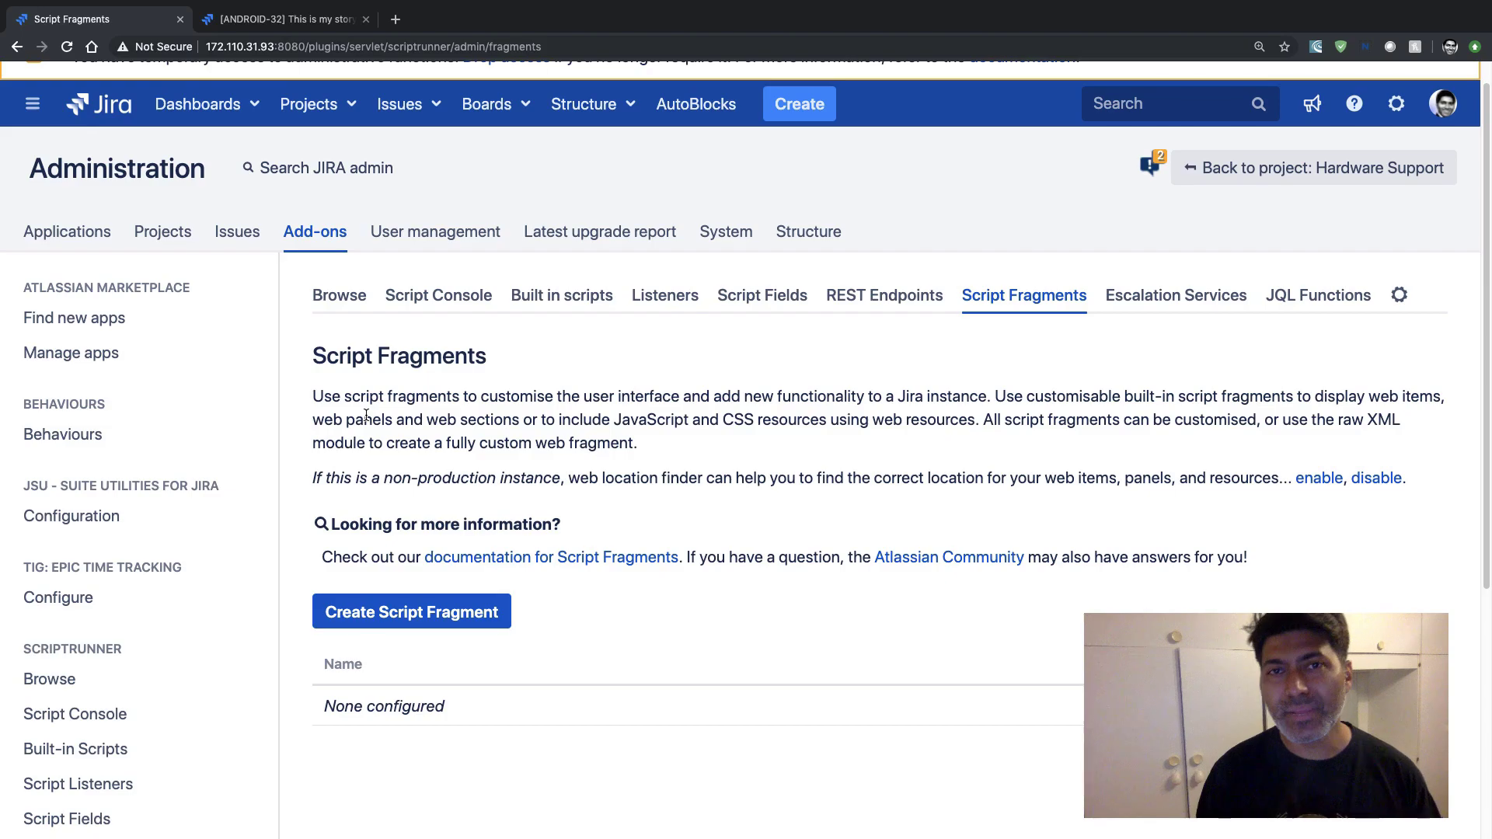
scroll(366, 414, down, 3)
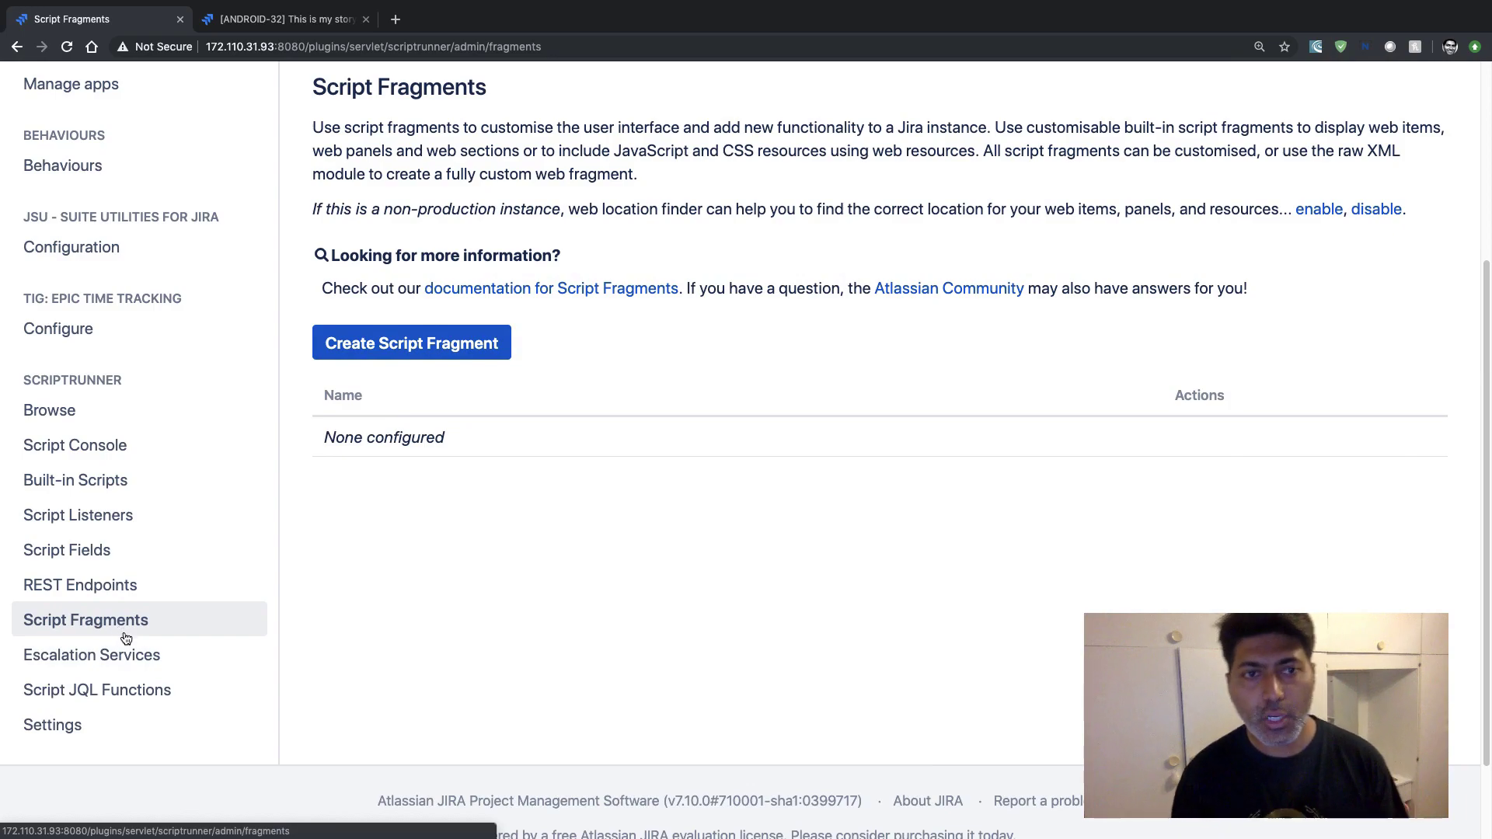
click(450, 349)
scroll(581, 414, down, 1)
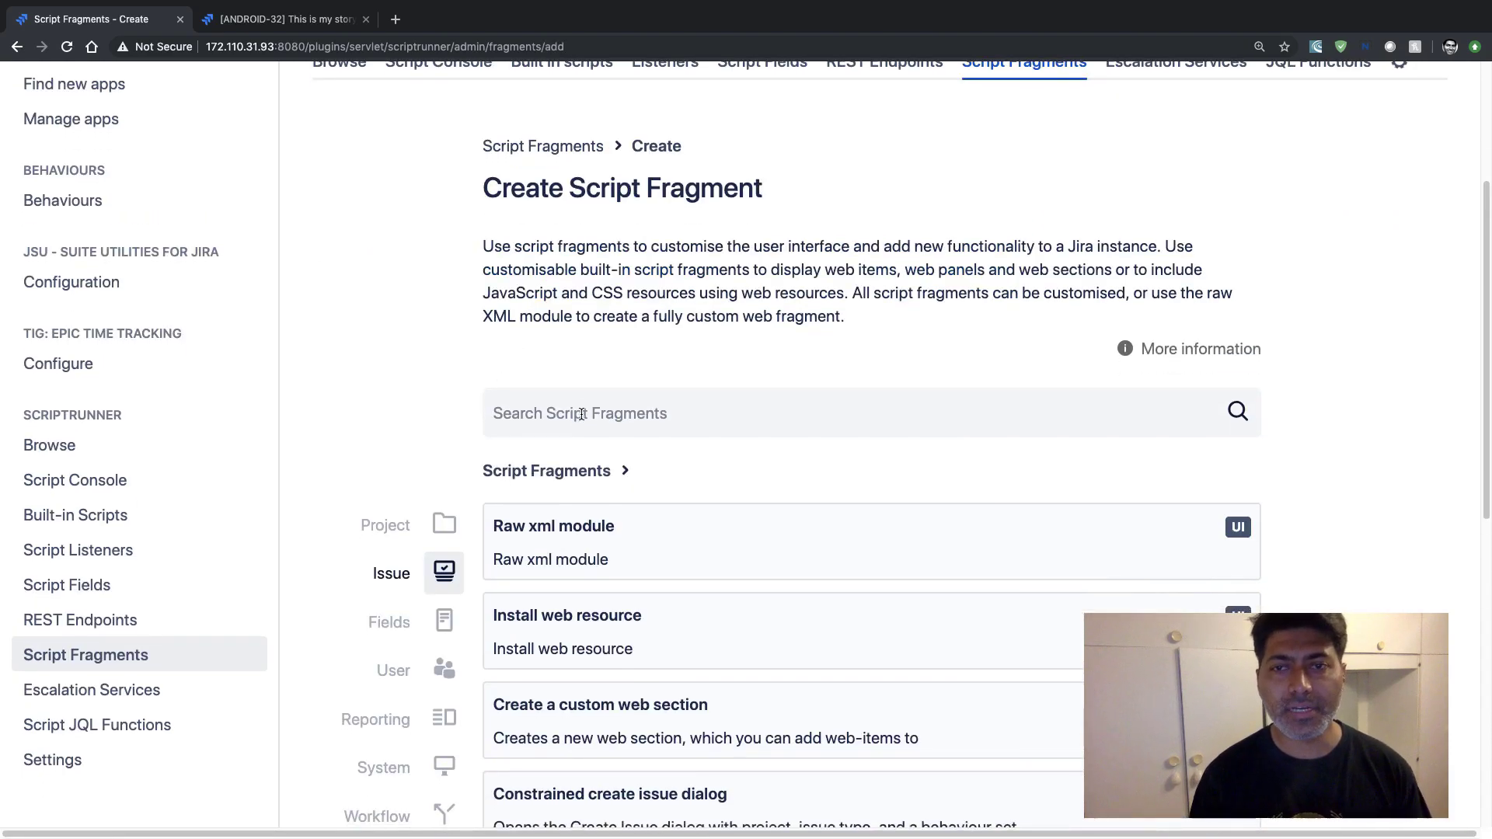
scroll(581, 413, down, 5)
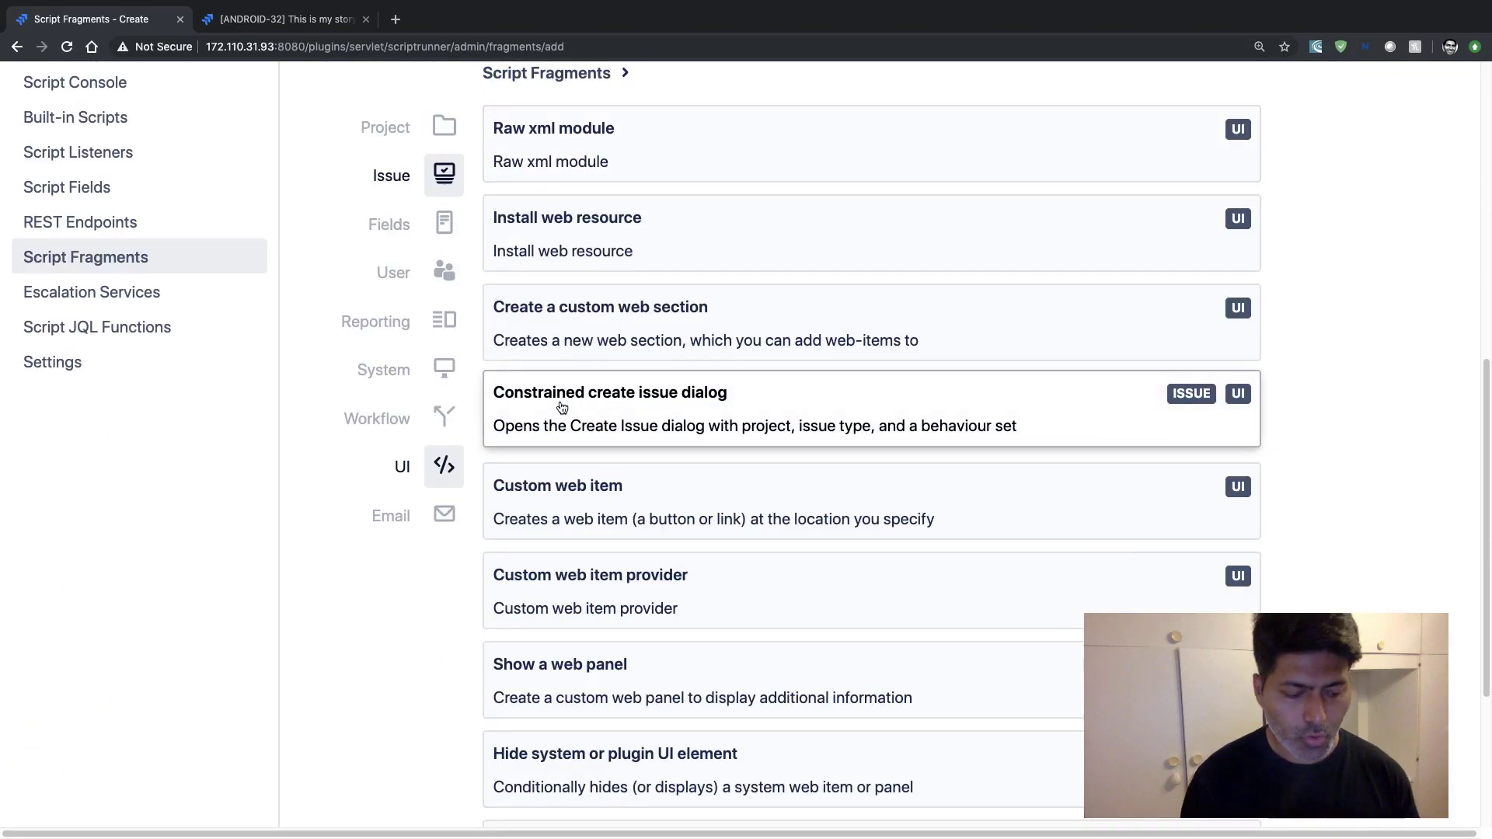
scroll(561, 407, down, 1)
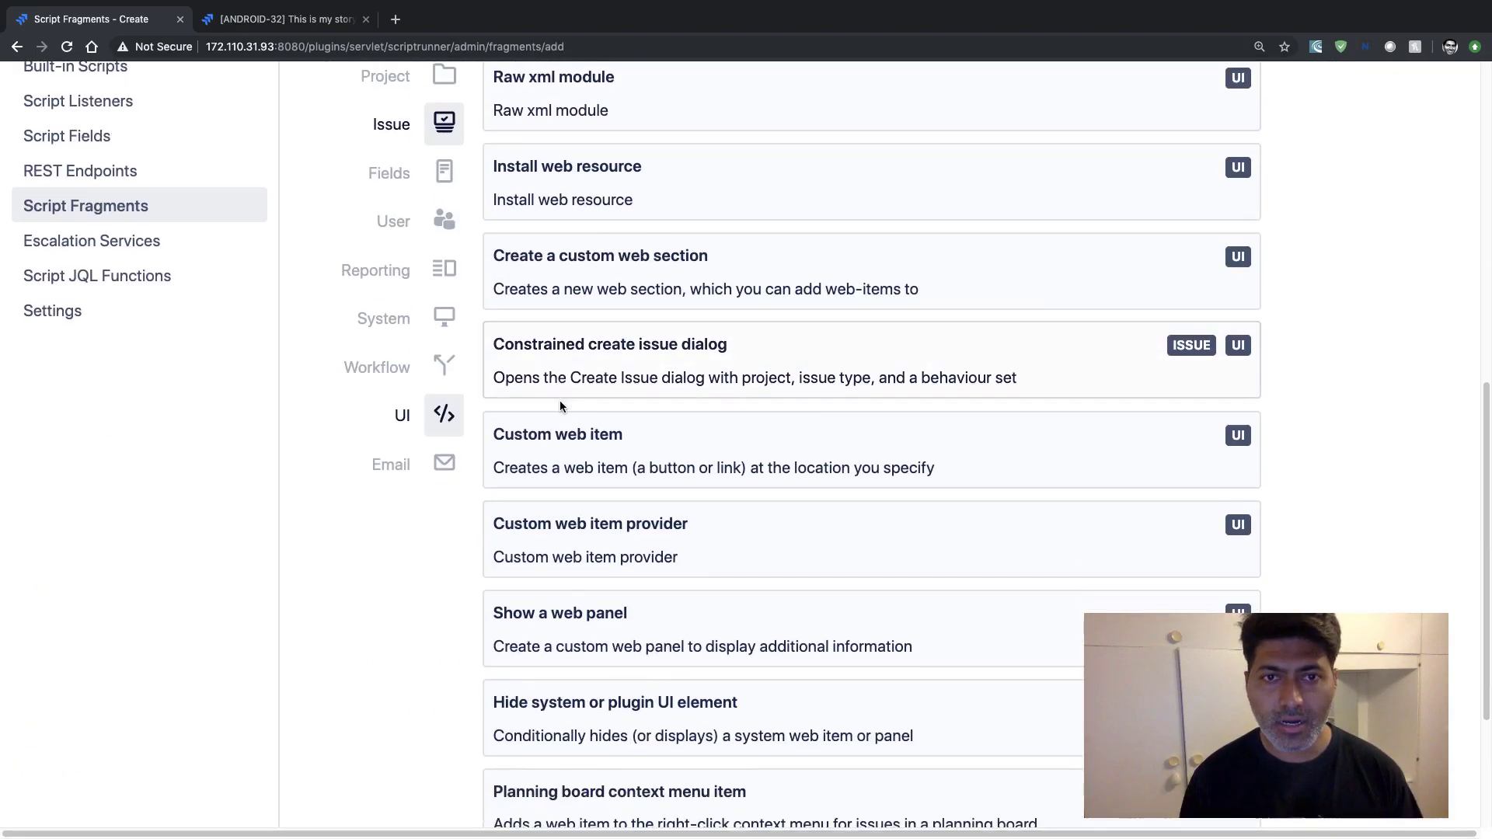
Step: Choose Custom web item with menu text 'Search on Google' and key 'search-google'
click(579, 451)
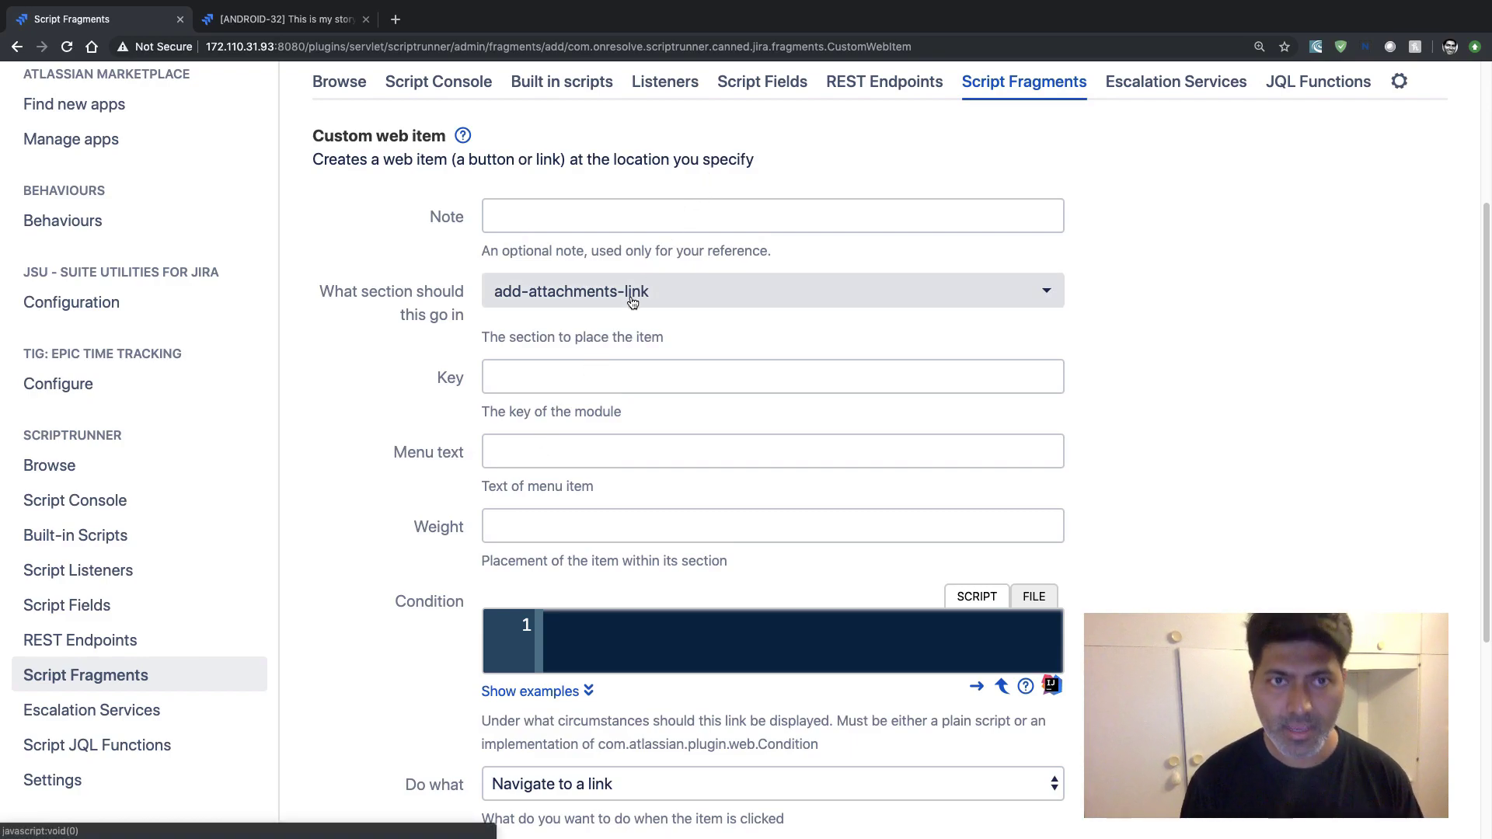
click(590, 454)
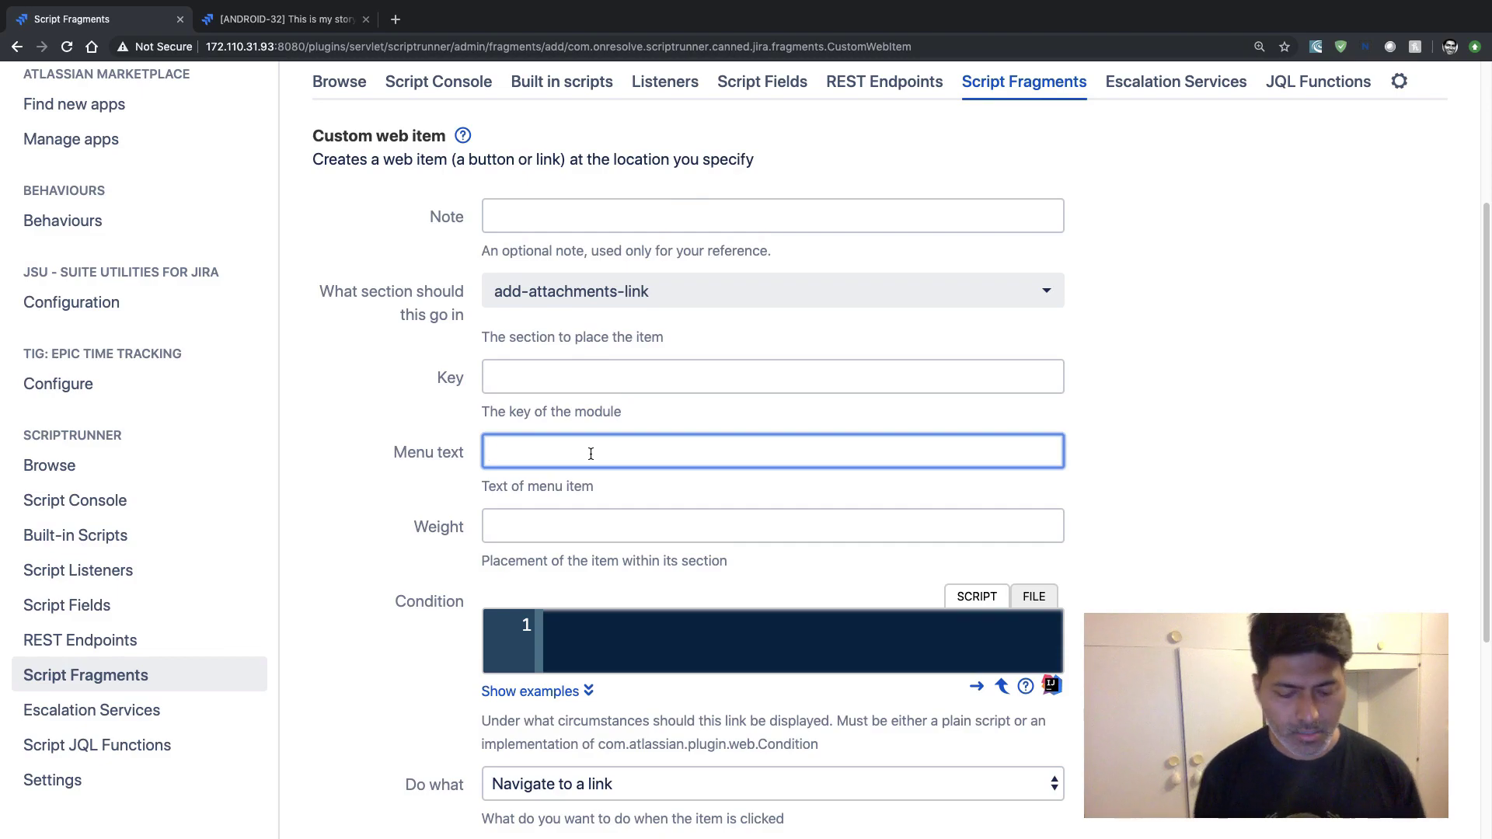
text(Sea)
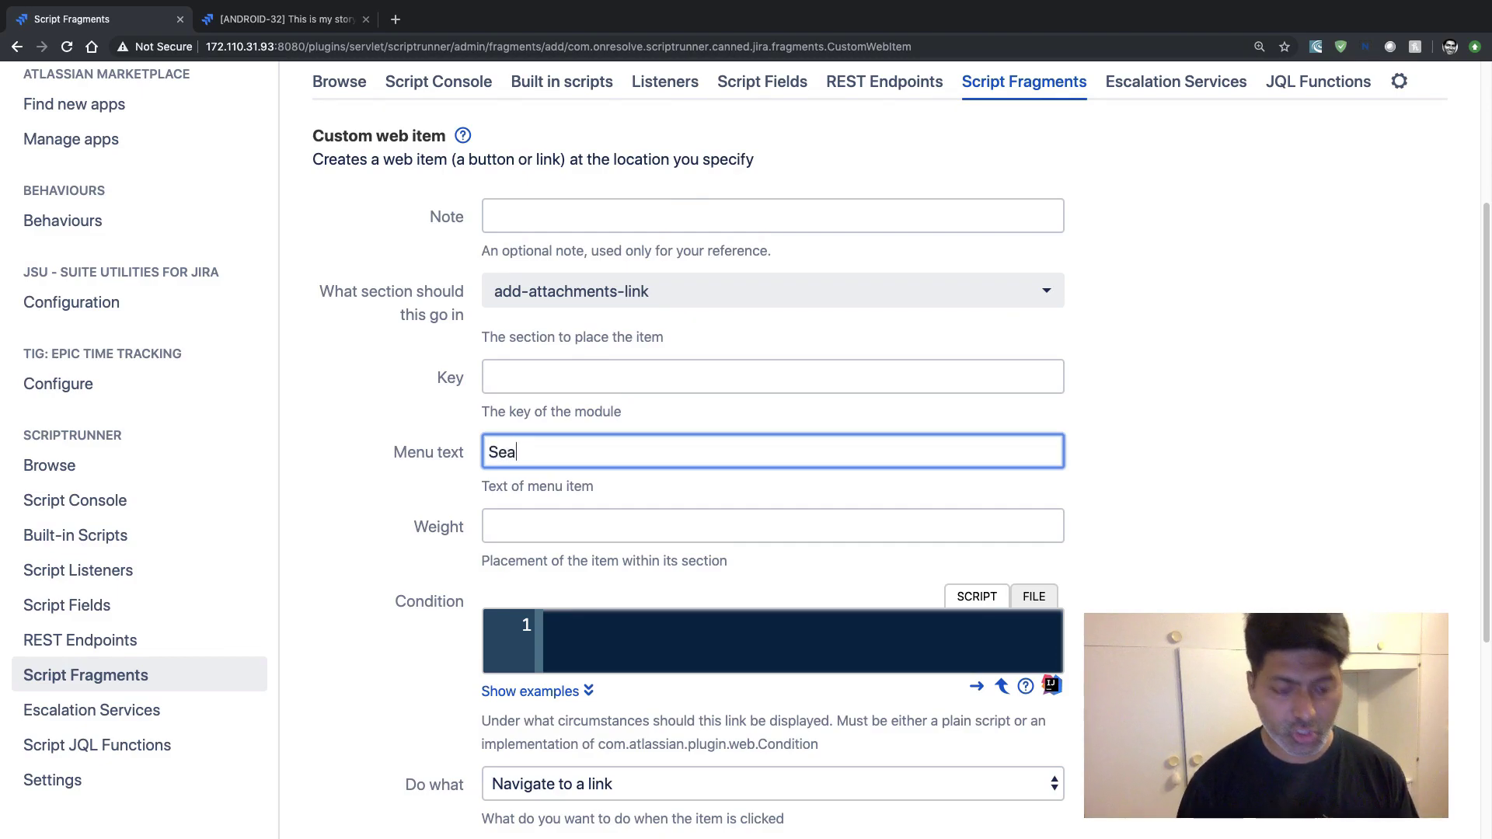
text(rch o)
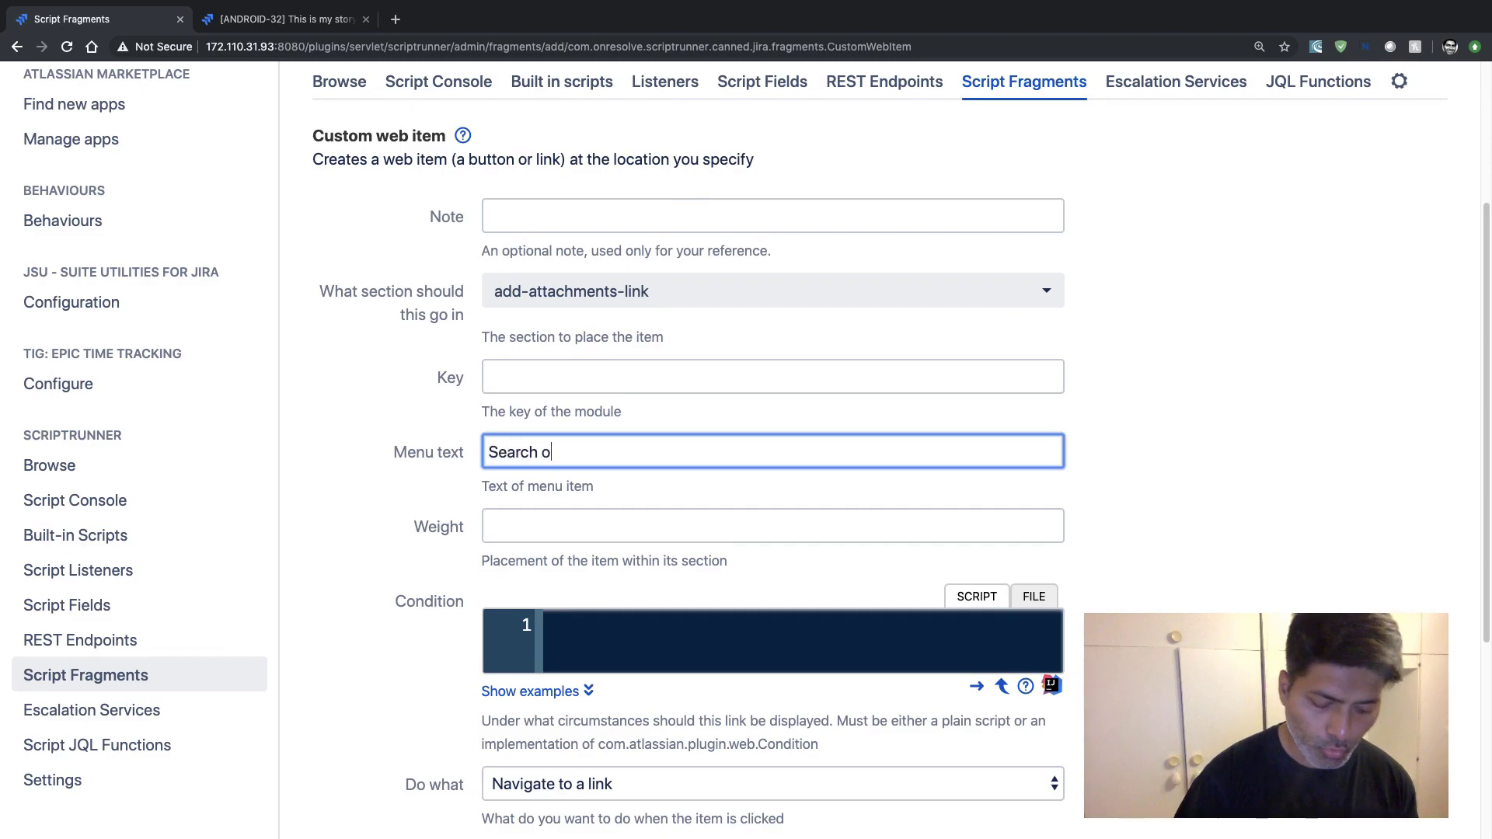
text(n Goo)
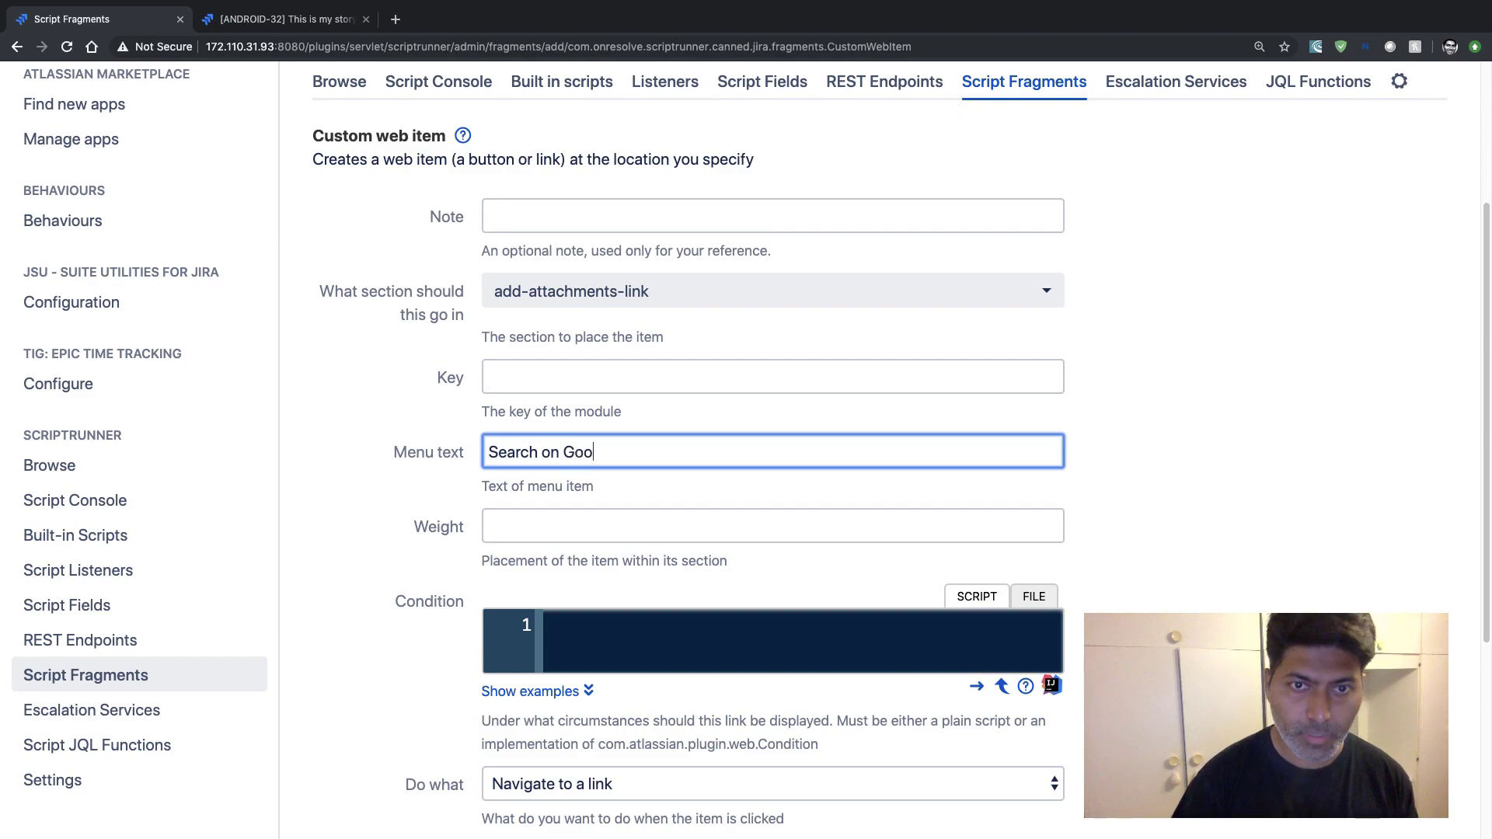
text(gle)
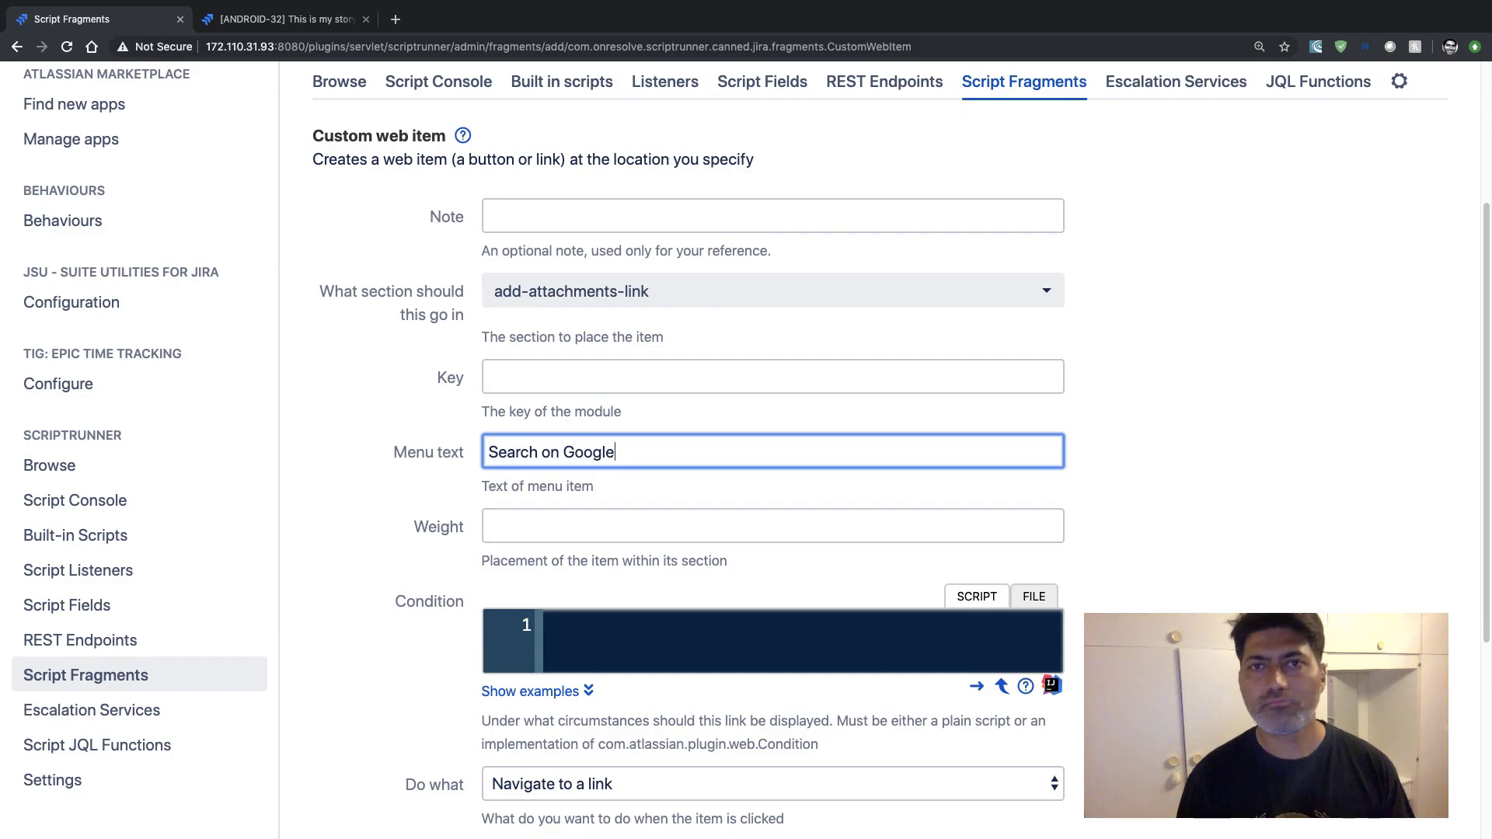
click(611, 384)
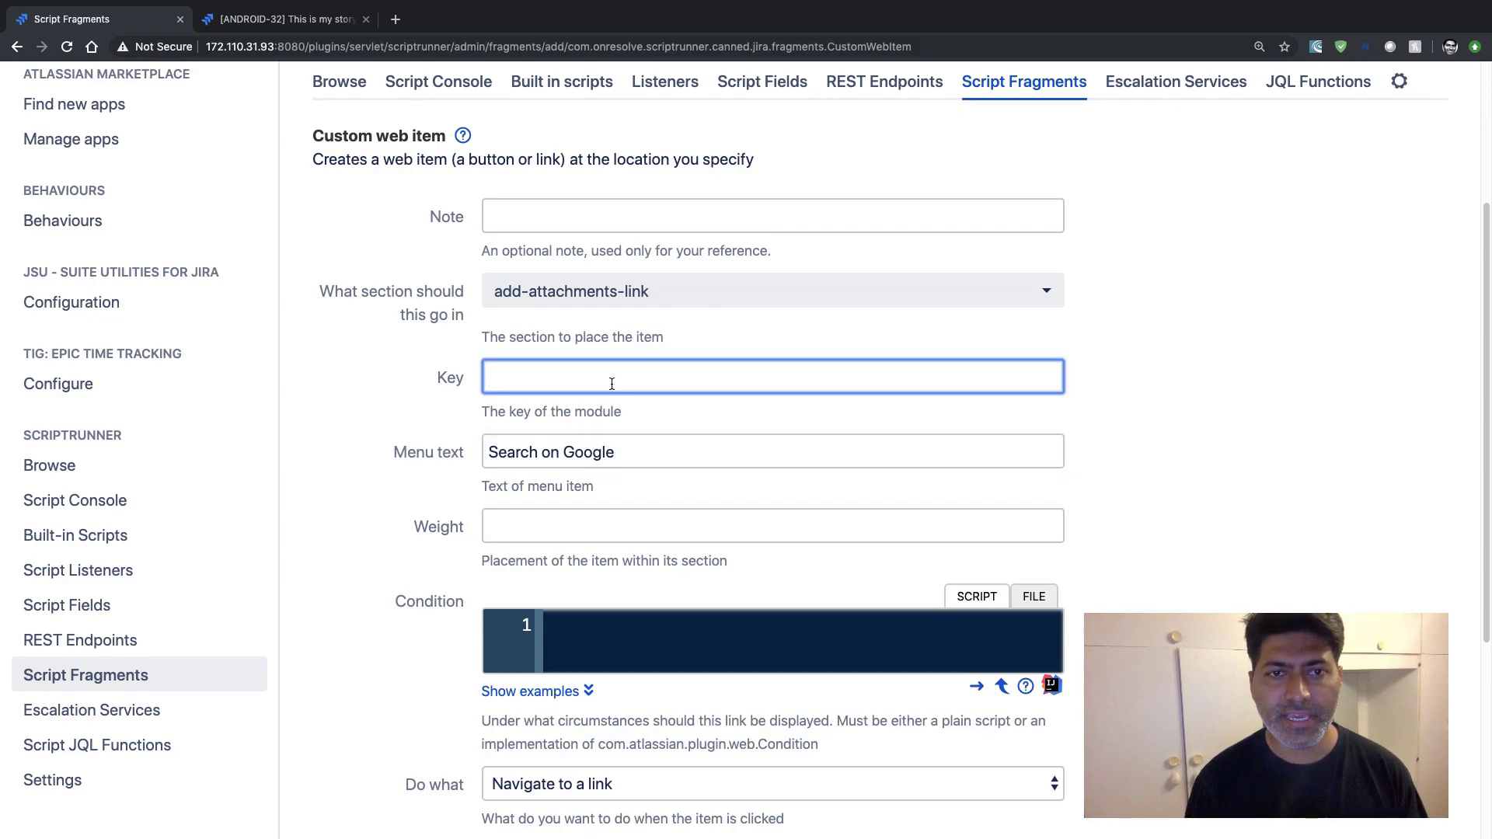
text(g)
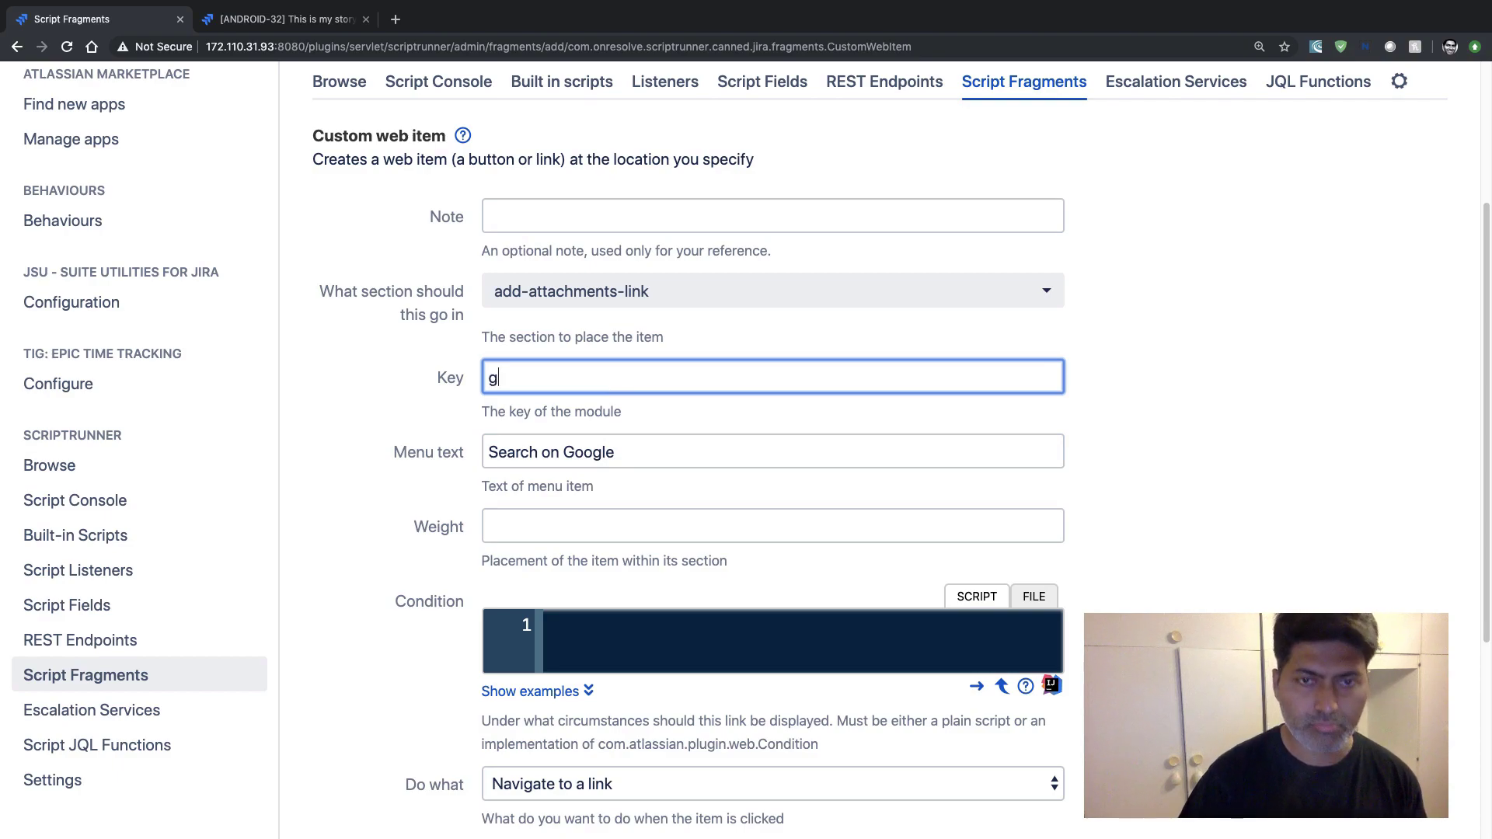
key(BackSpace)
text(search)
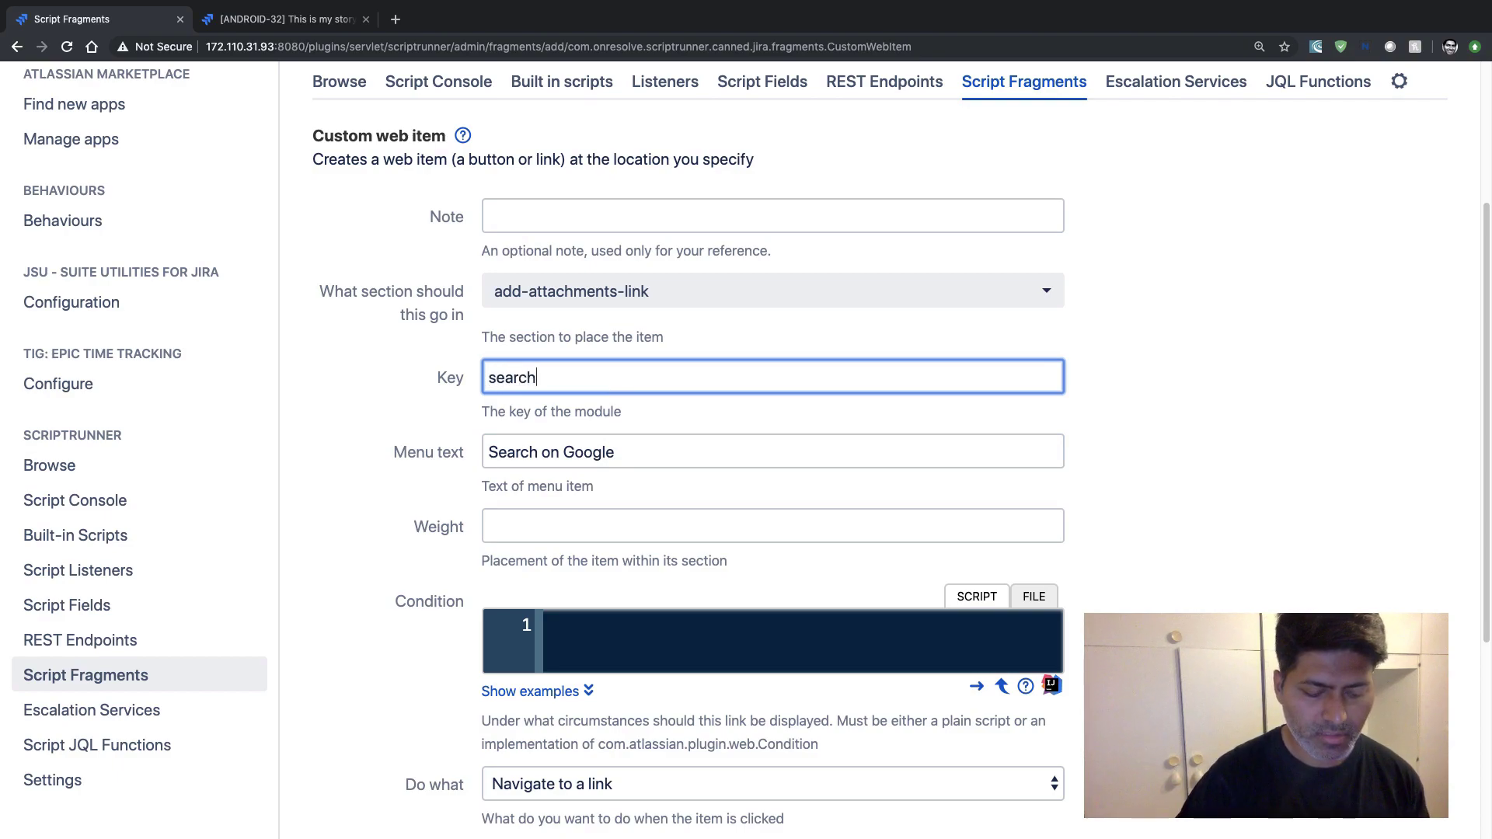
text(-google)
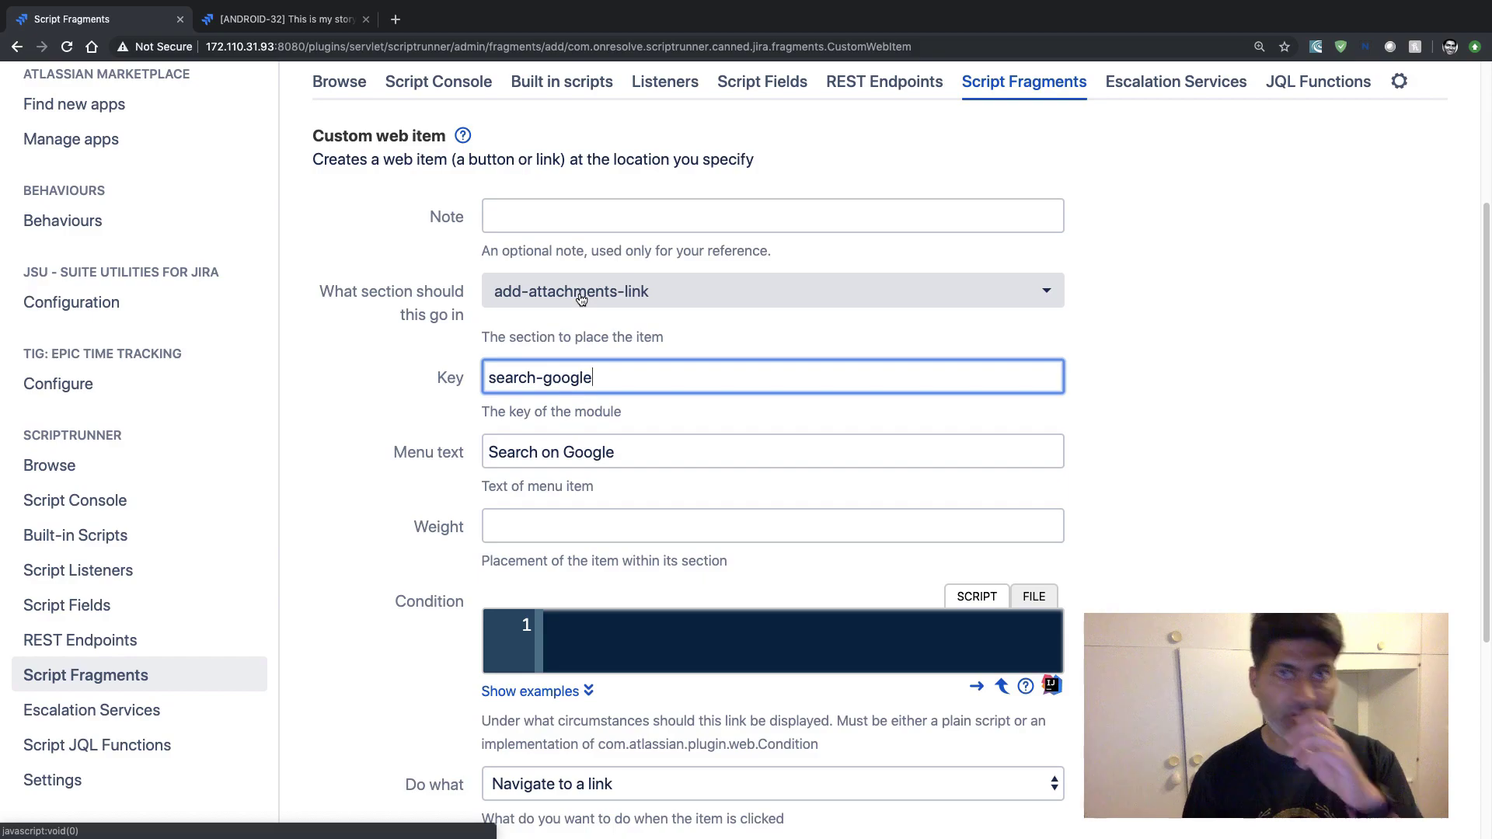
Step: Set the web item's section to operations-top-level, found by searching 'opera'
scroll(581, 299, up, 3)
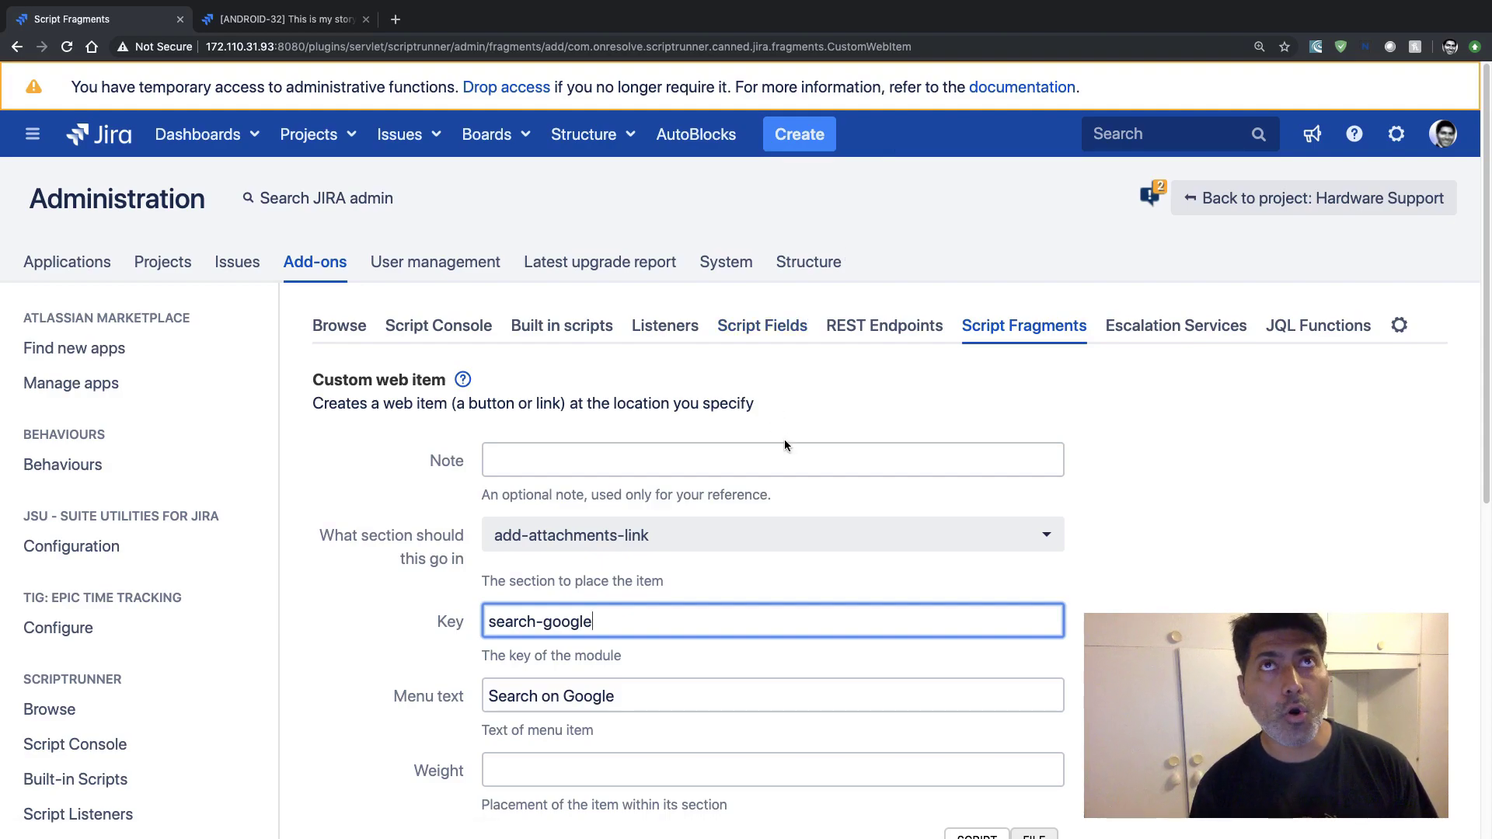
scroll(776, 441, down, 2)
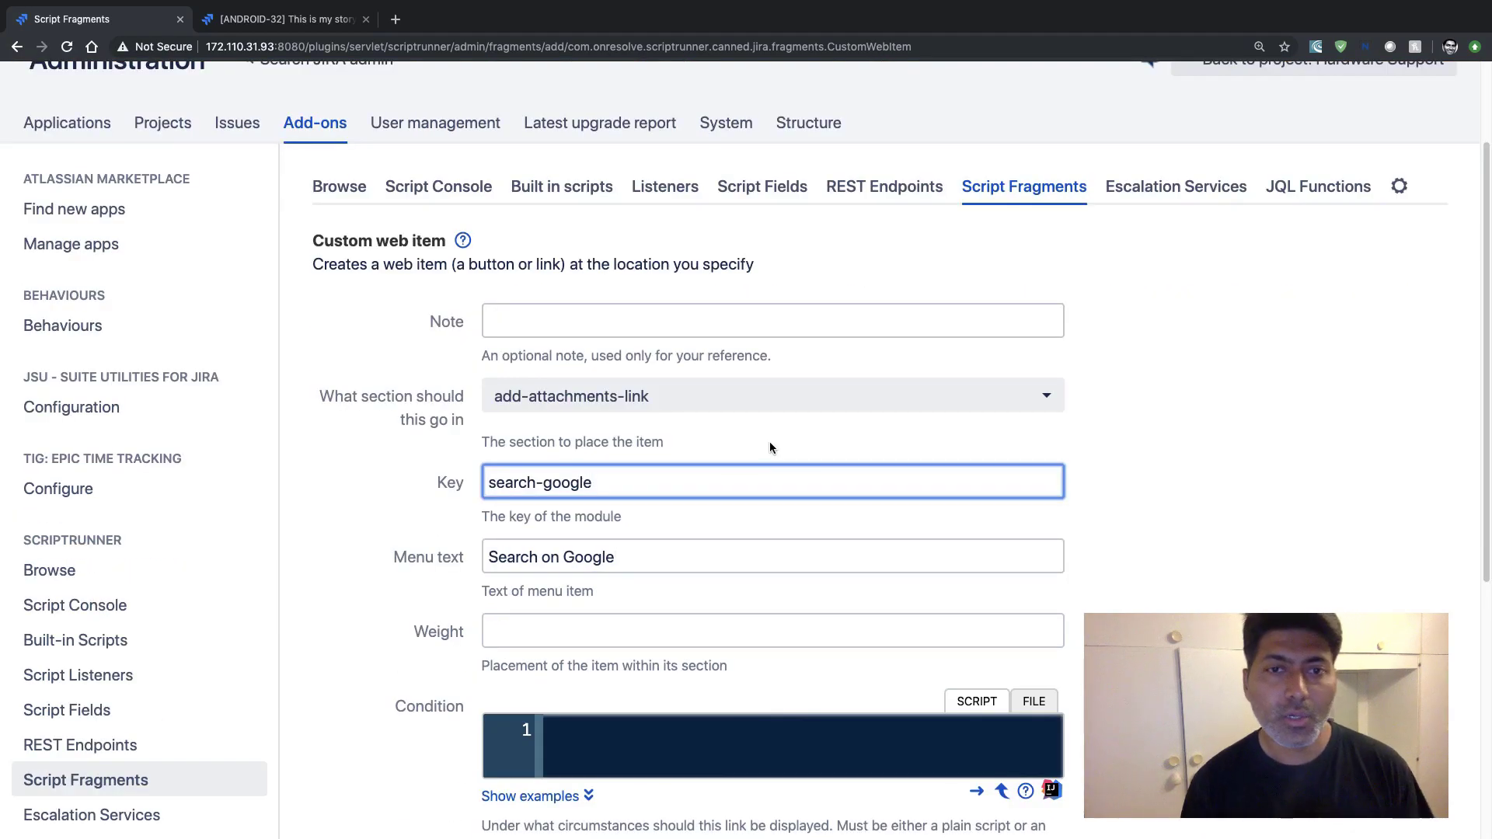
click(746, 400)
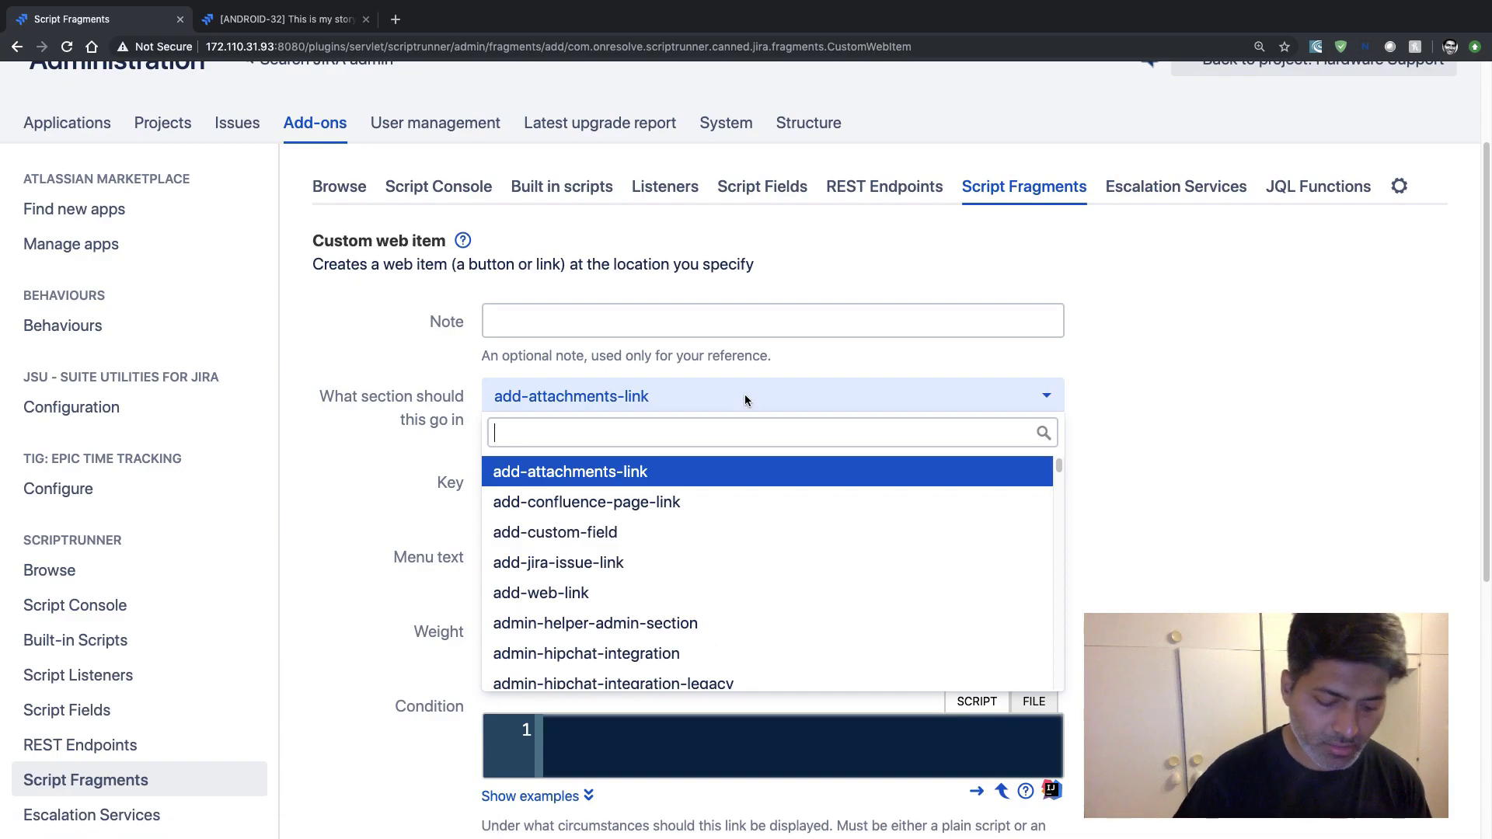
text(op)
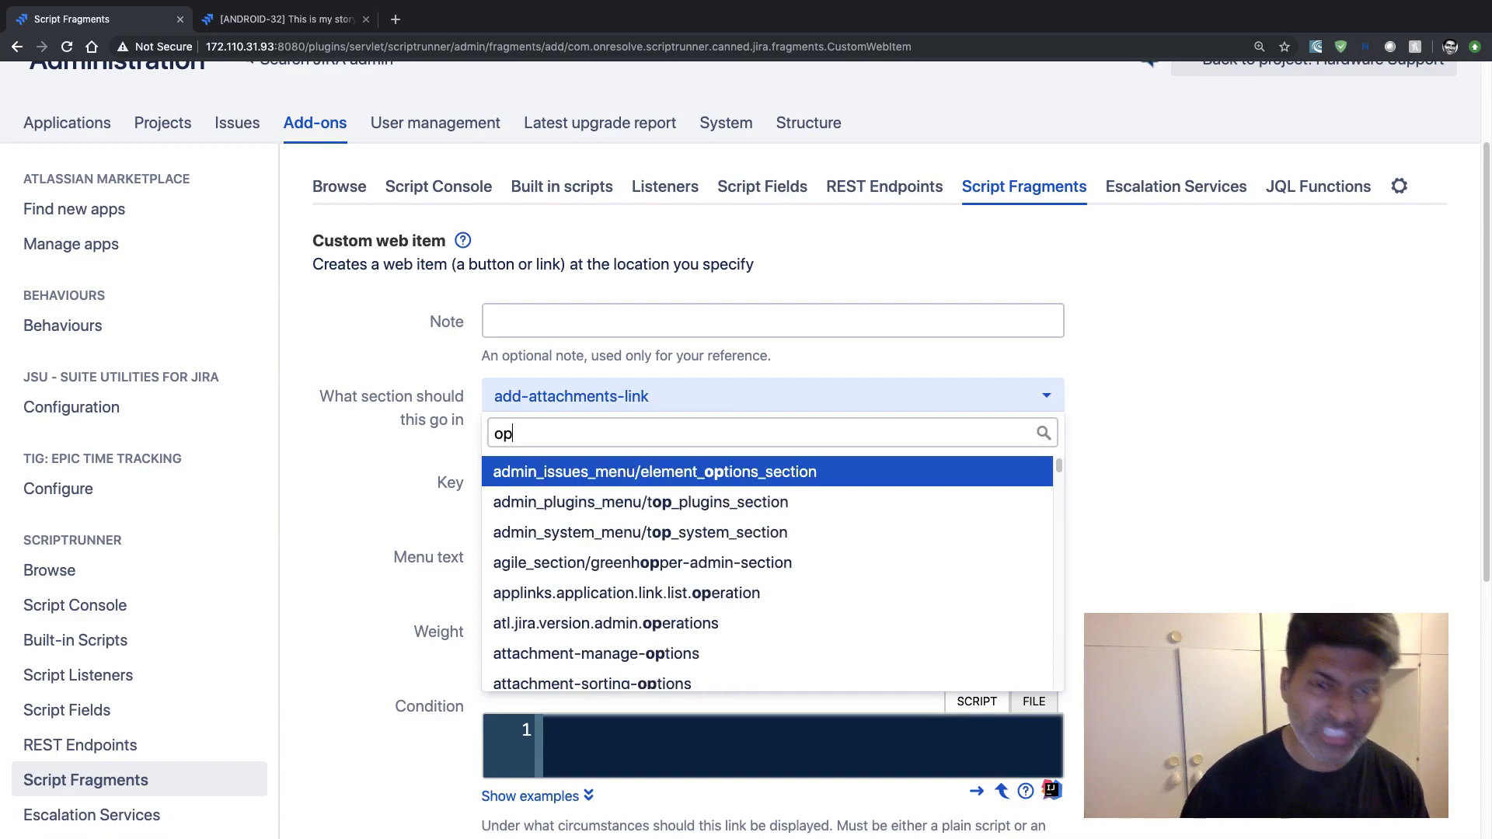
text(era)
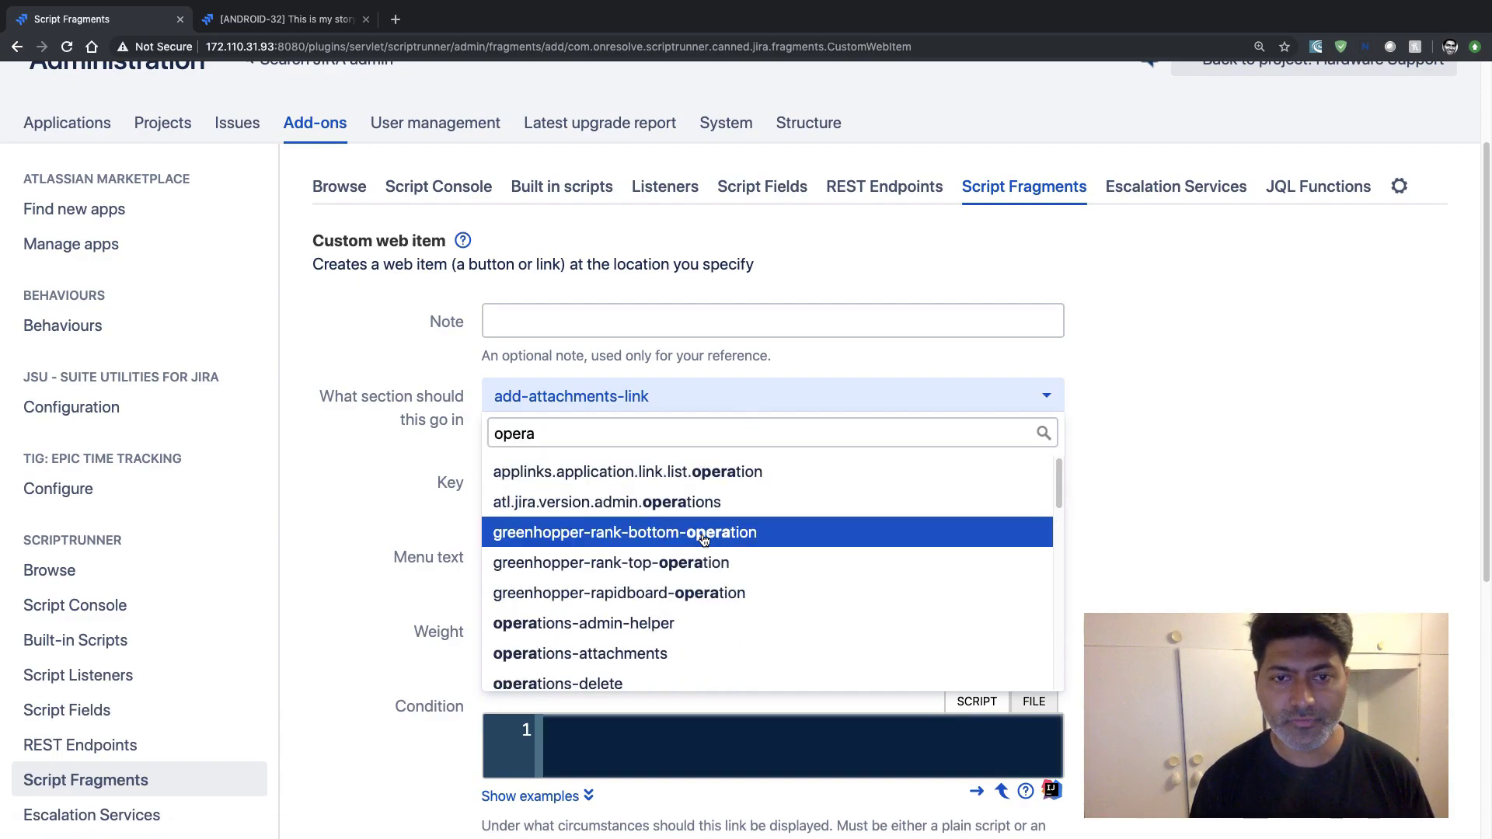
scroll(692, 526, down, 4)
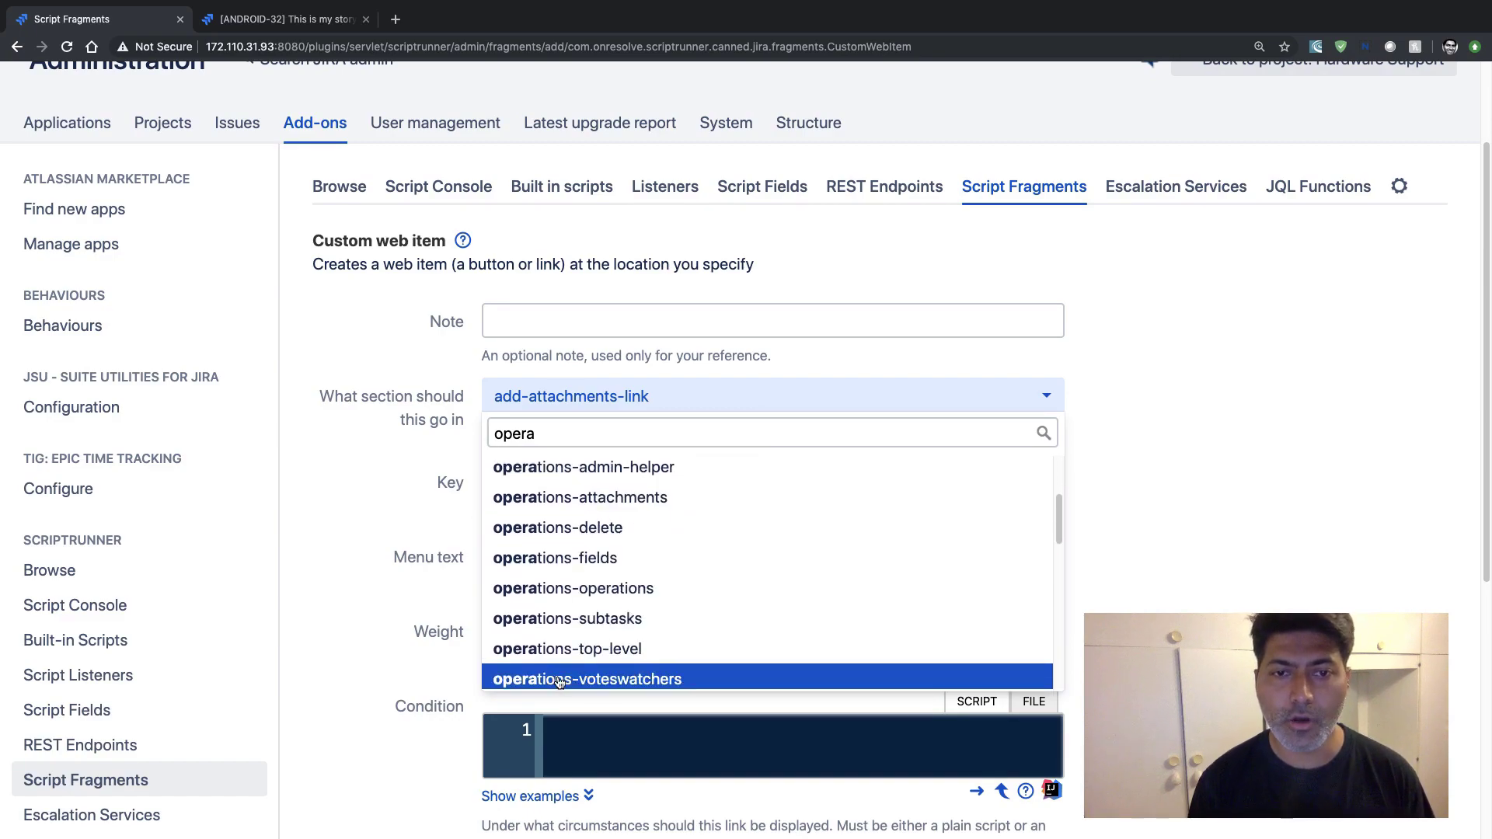
click(571, 657)
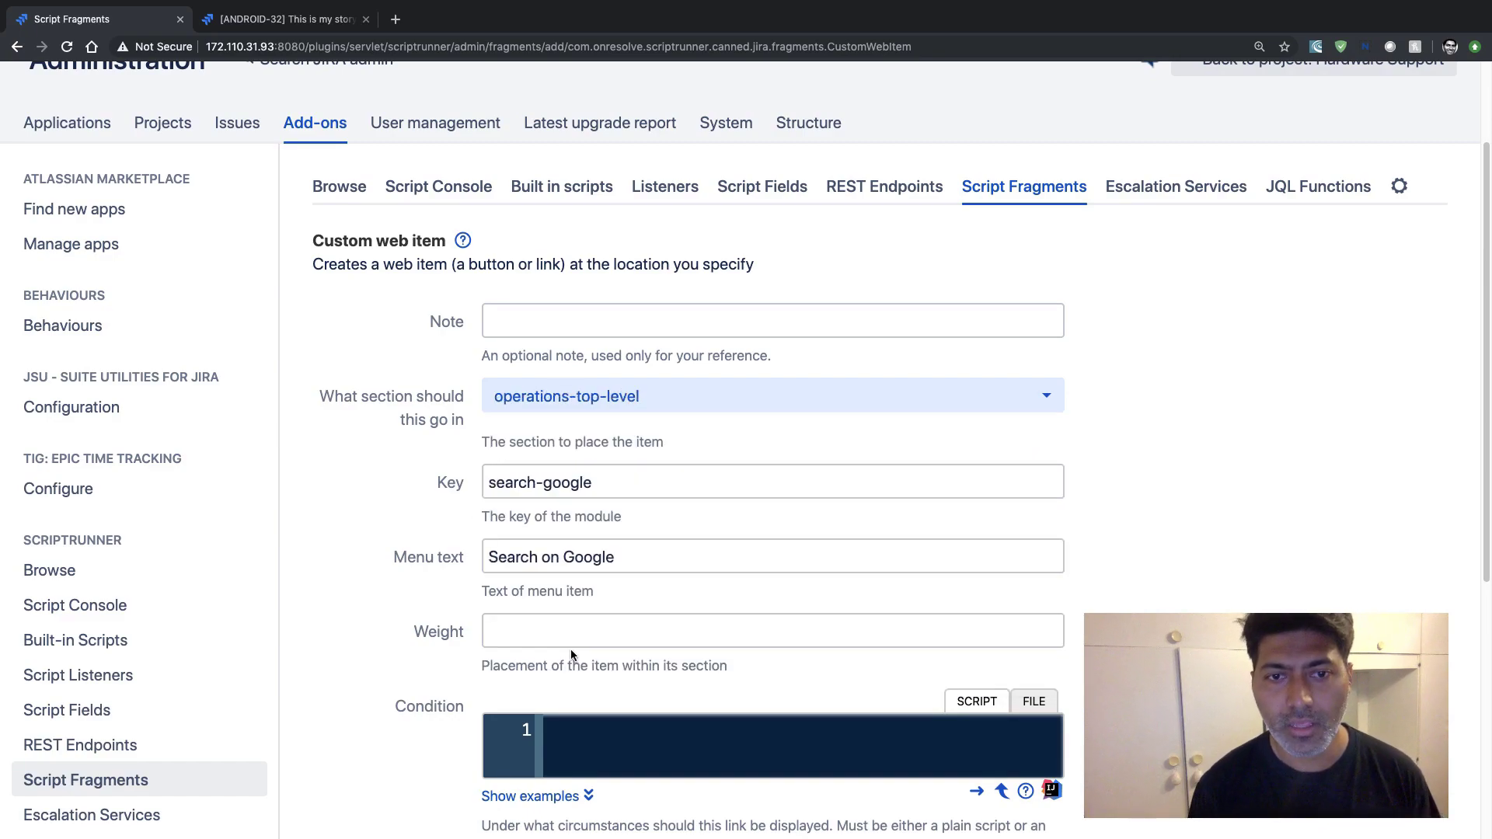
click(257, 23)
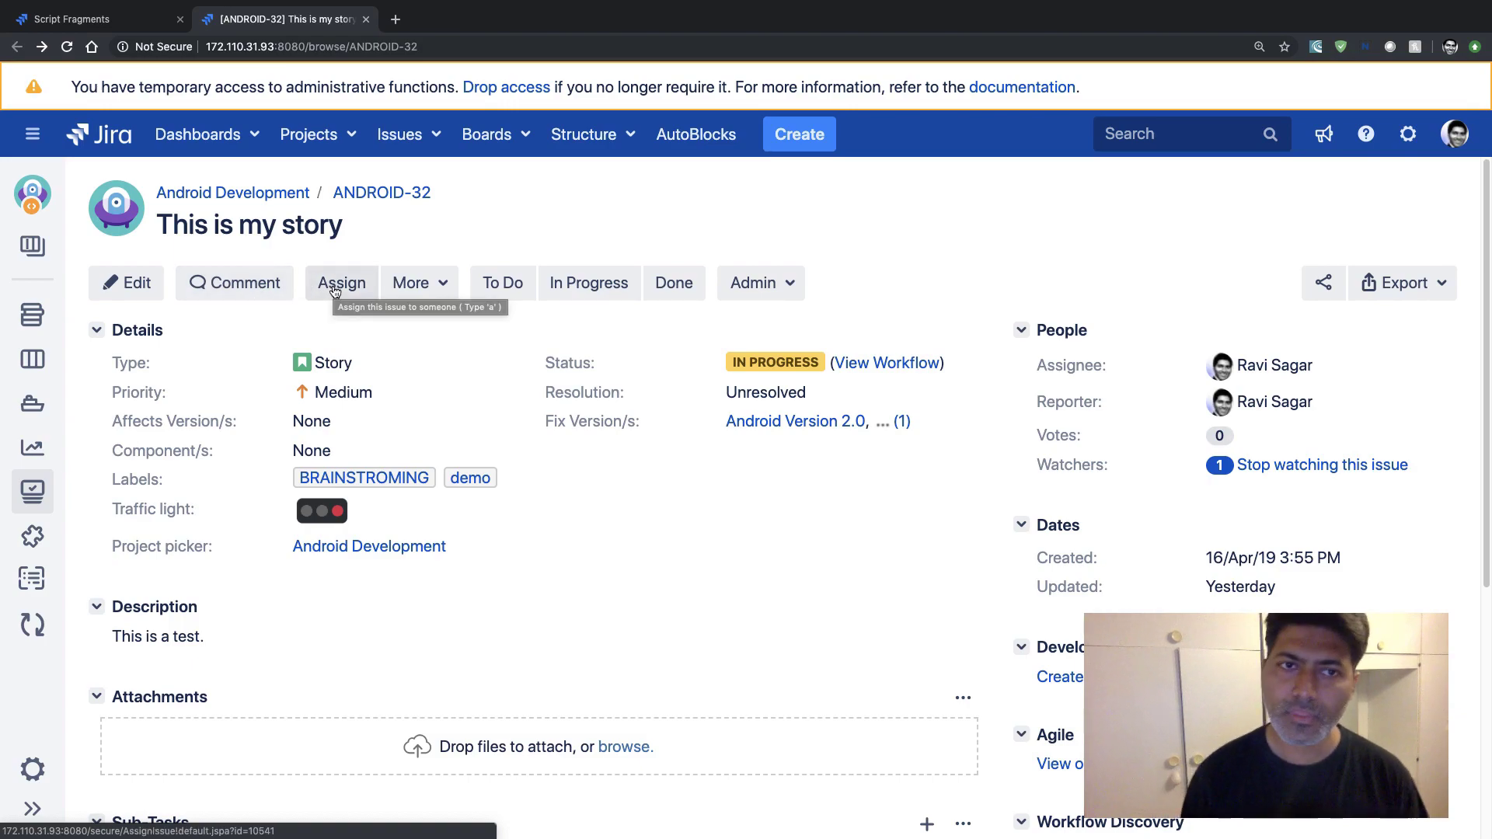
click(443, 290)
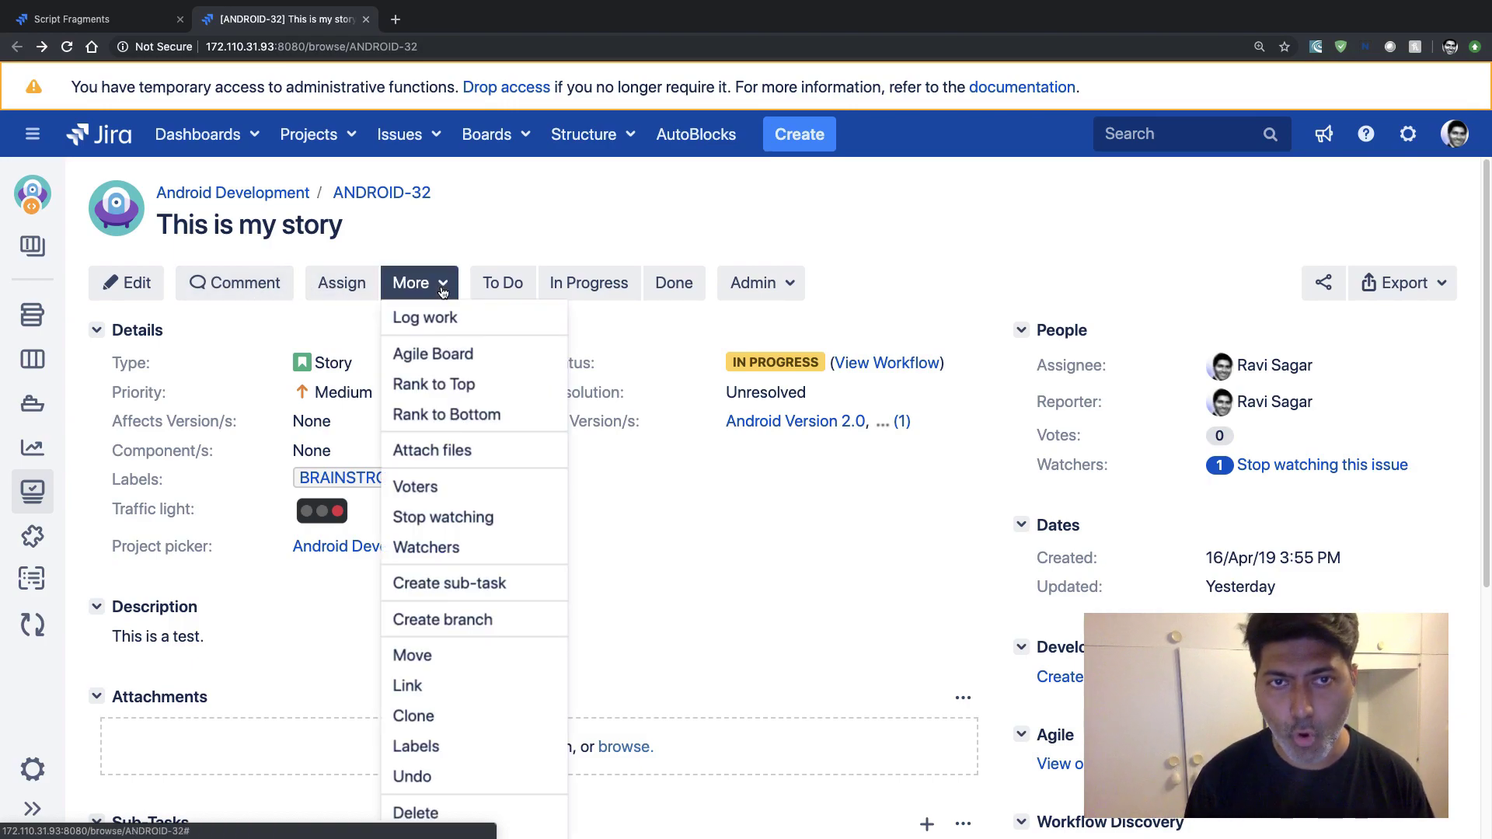
click(588, 257)
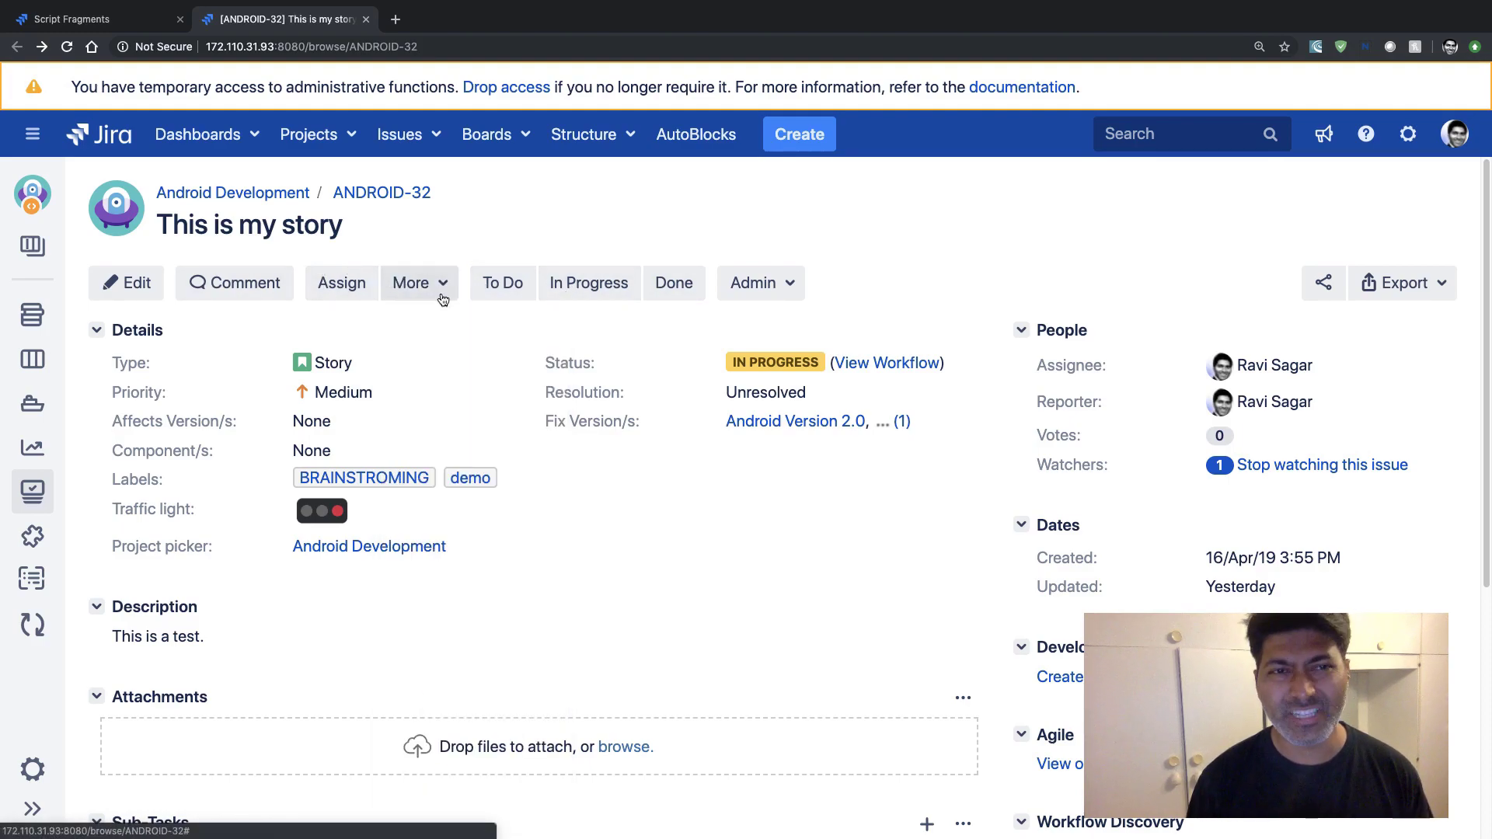
key(ctrl+shift+Tab)
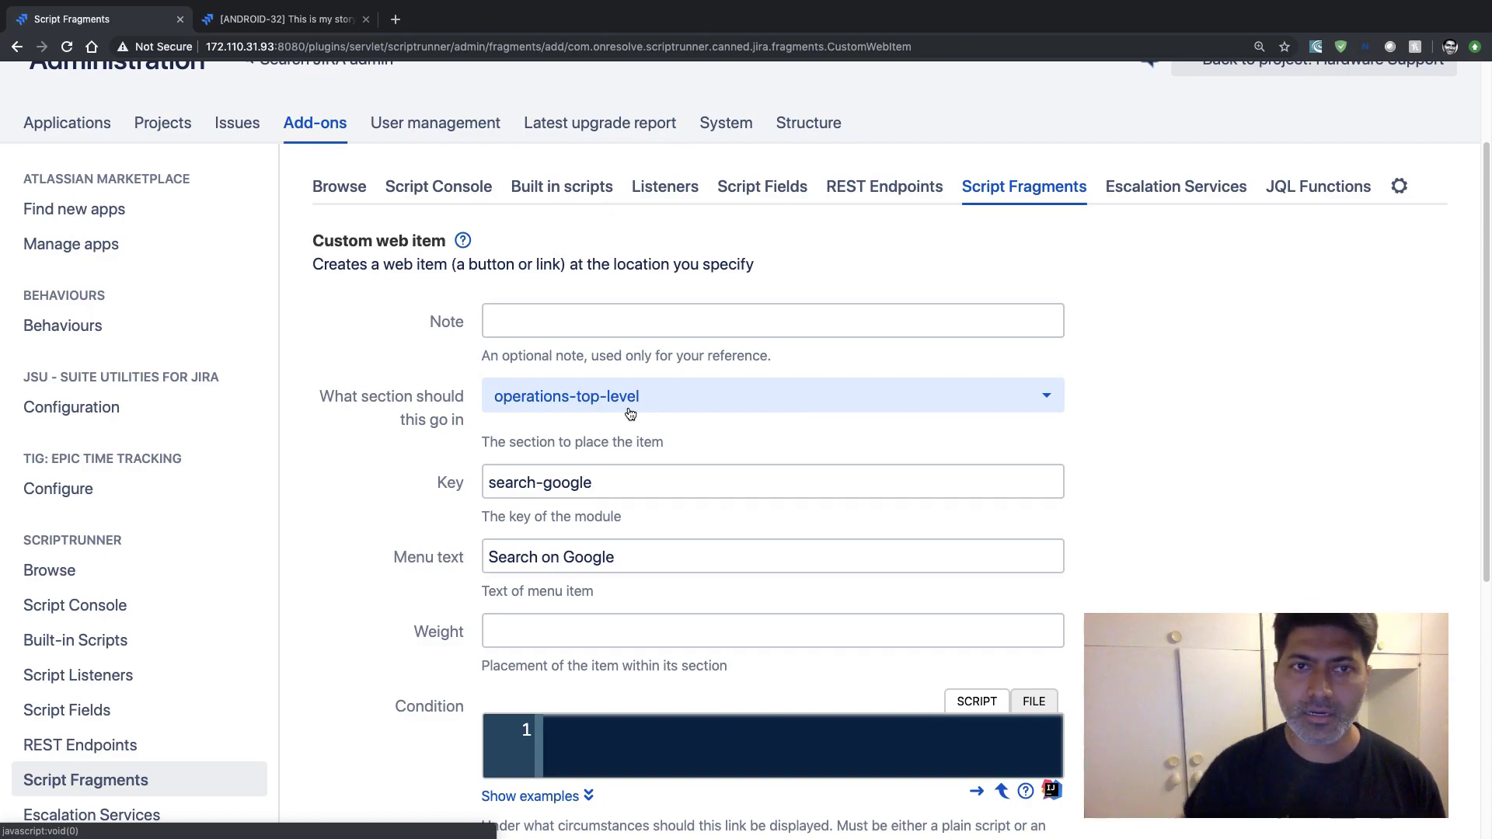
Step: Fill the Condition with the Priority is Highest example, issue.priority?.name == 'Highest'
scroll(630, 411, down, 5)
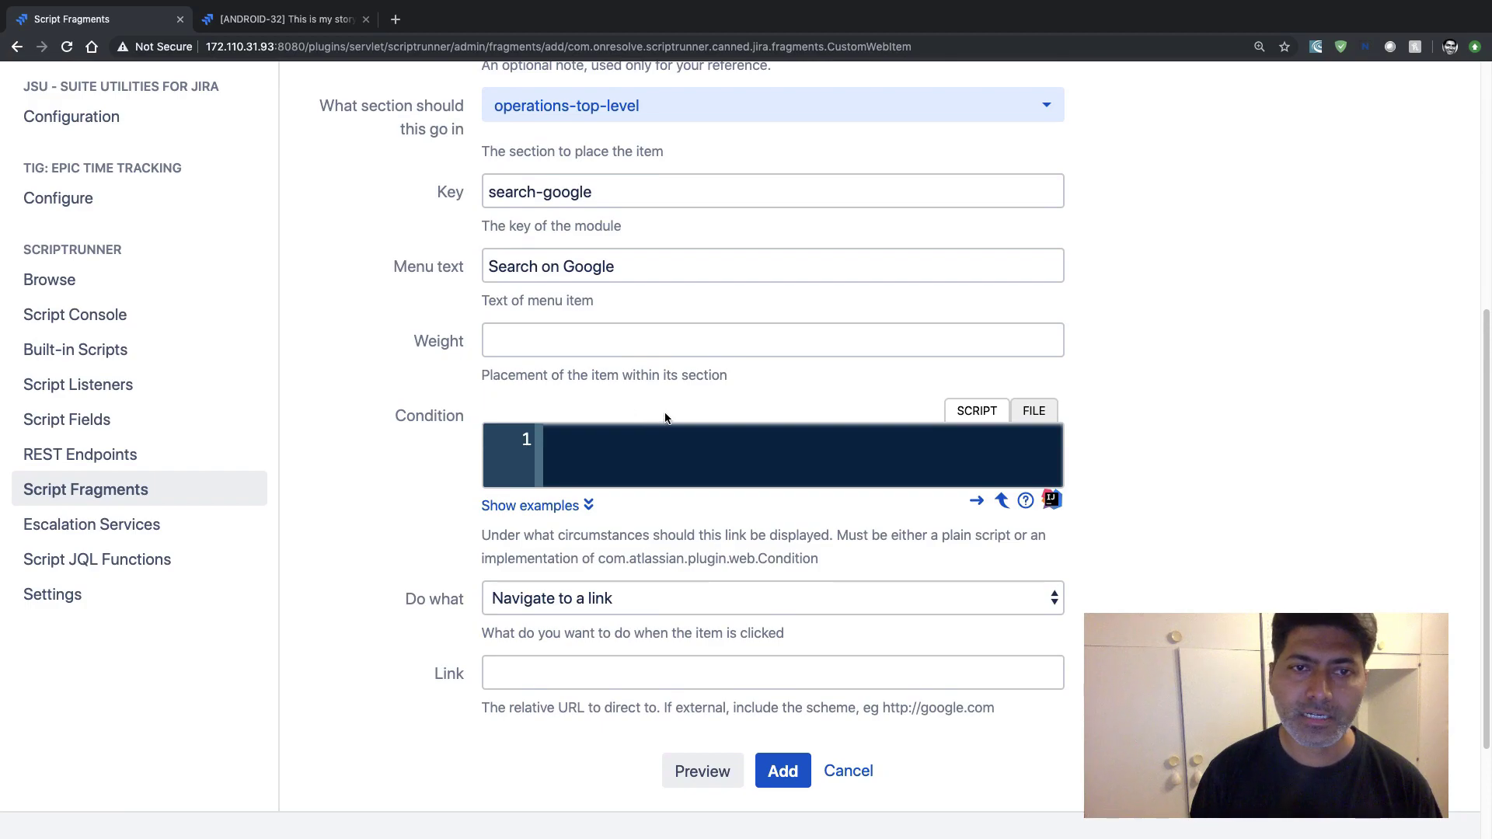
scroll(665, 418, down, 2)
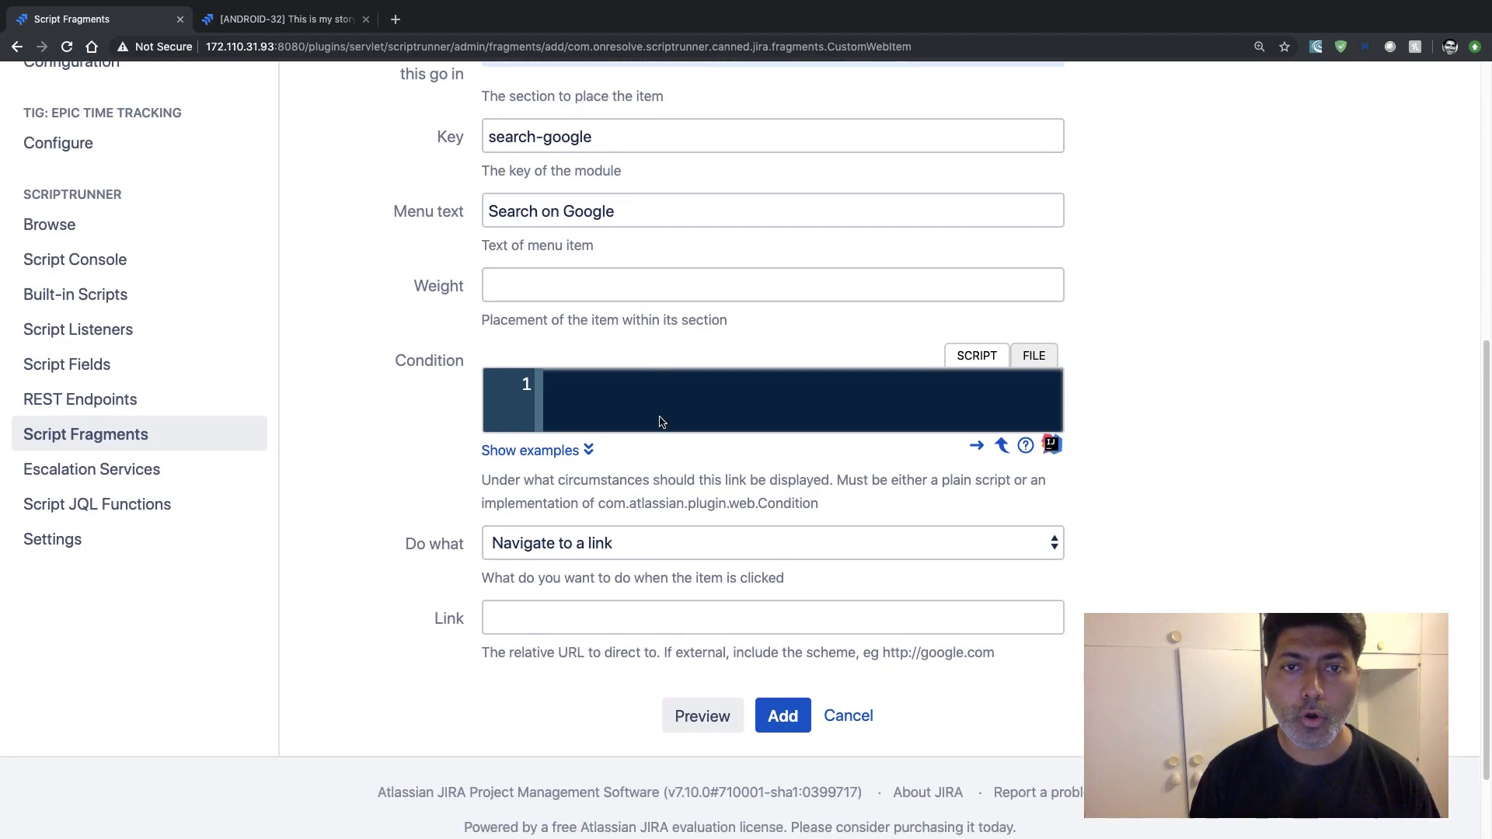
click(507, 454)
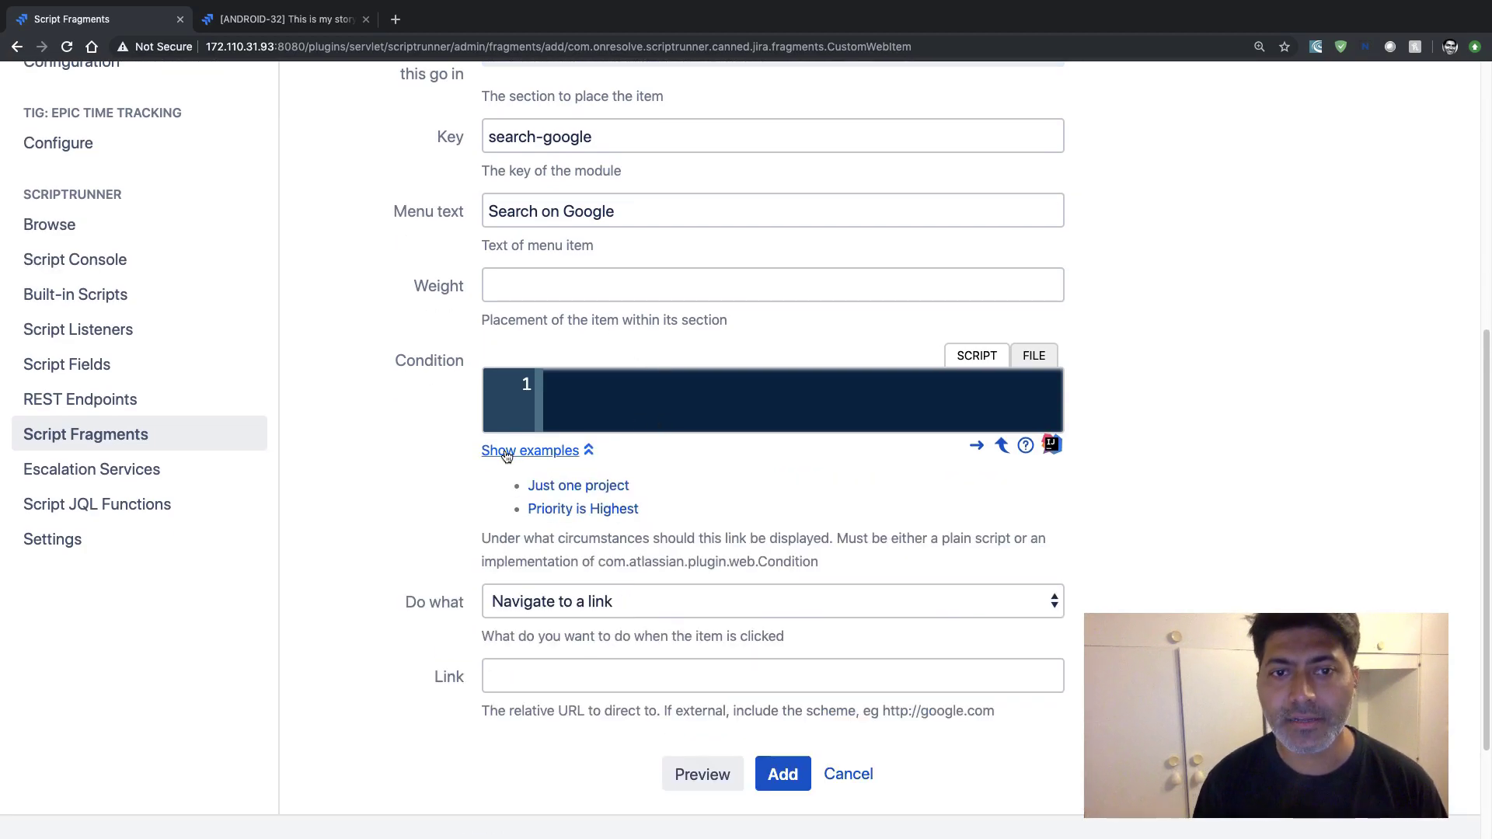
click(575, 486)
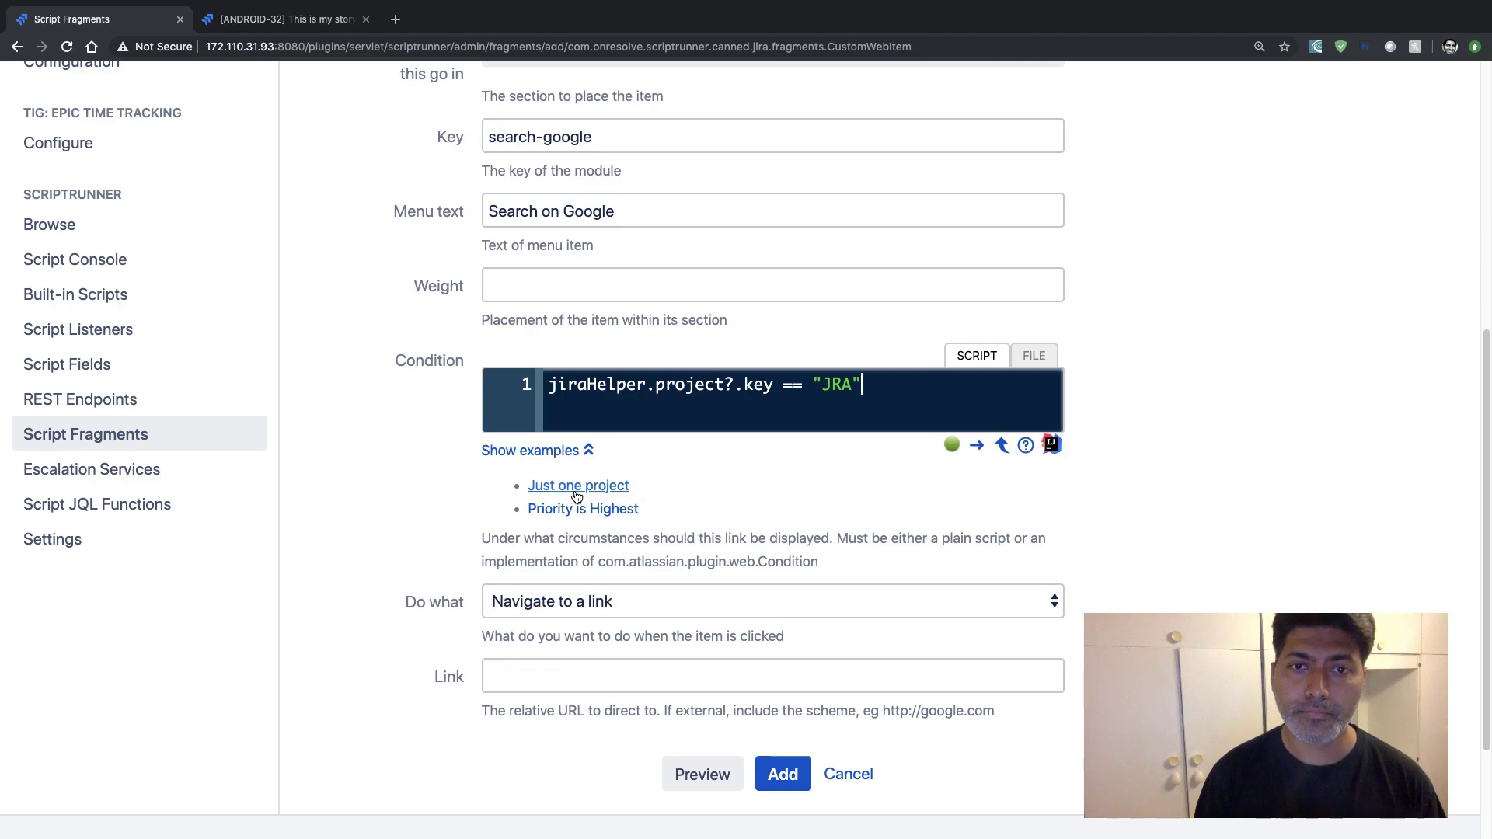
click(579, 511)
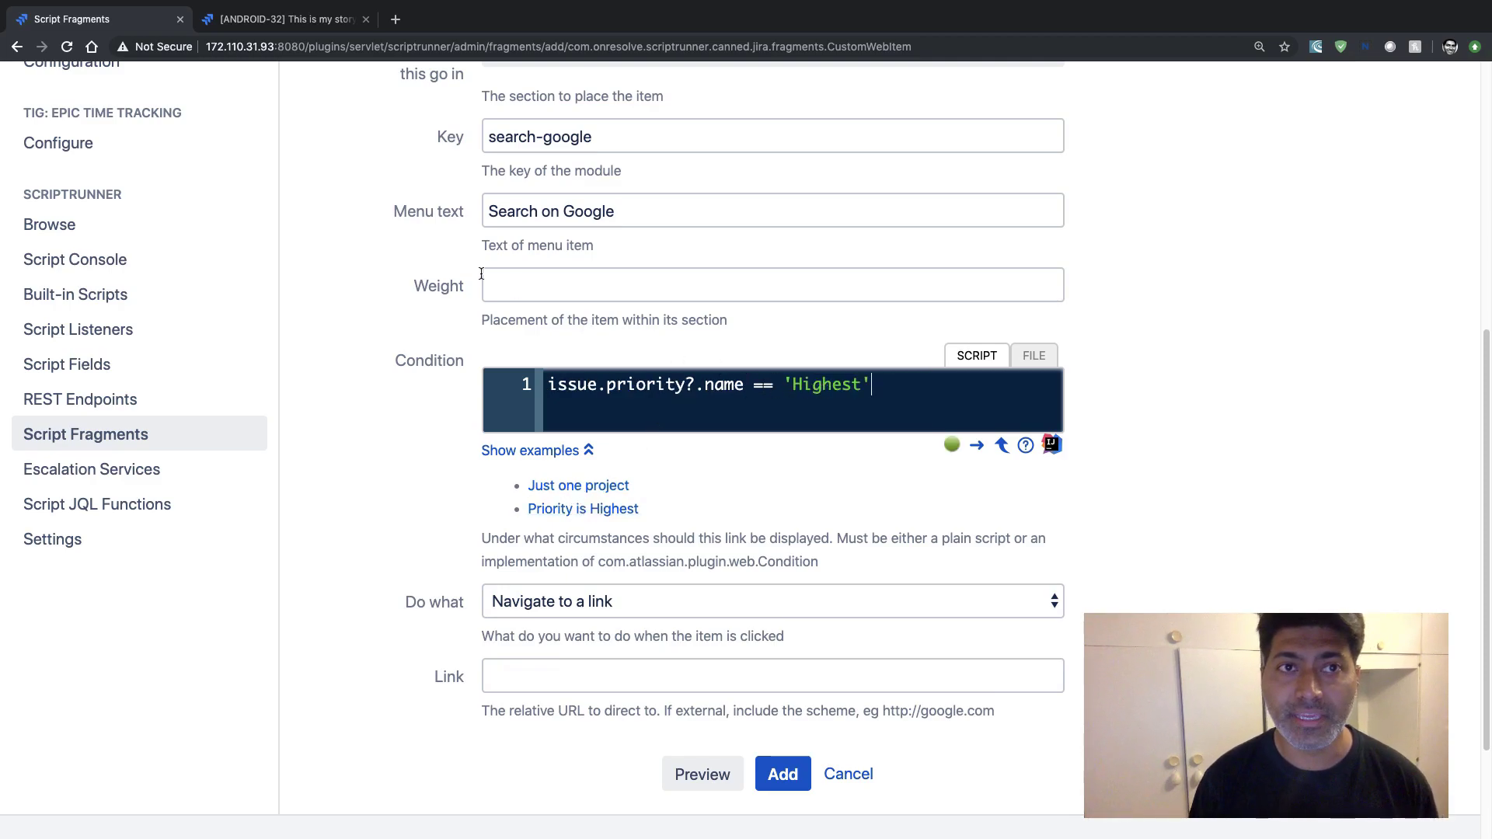
Step: Check ANDROID-32's priority values, leaving it at Medium, and return to the form
key(ctrl+Tab)
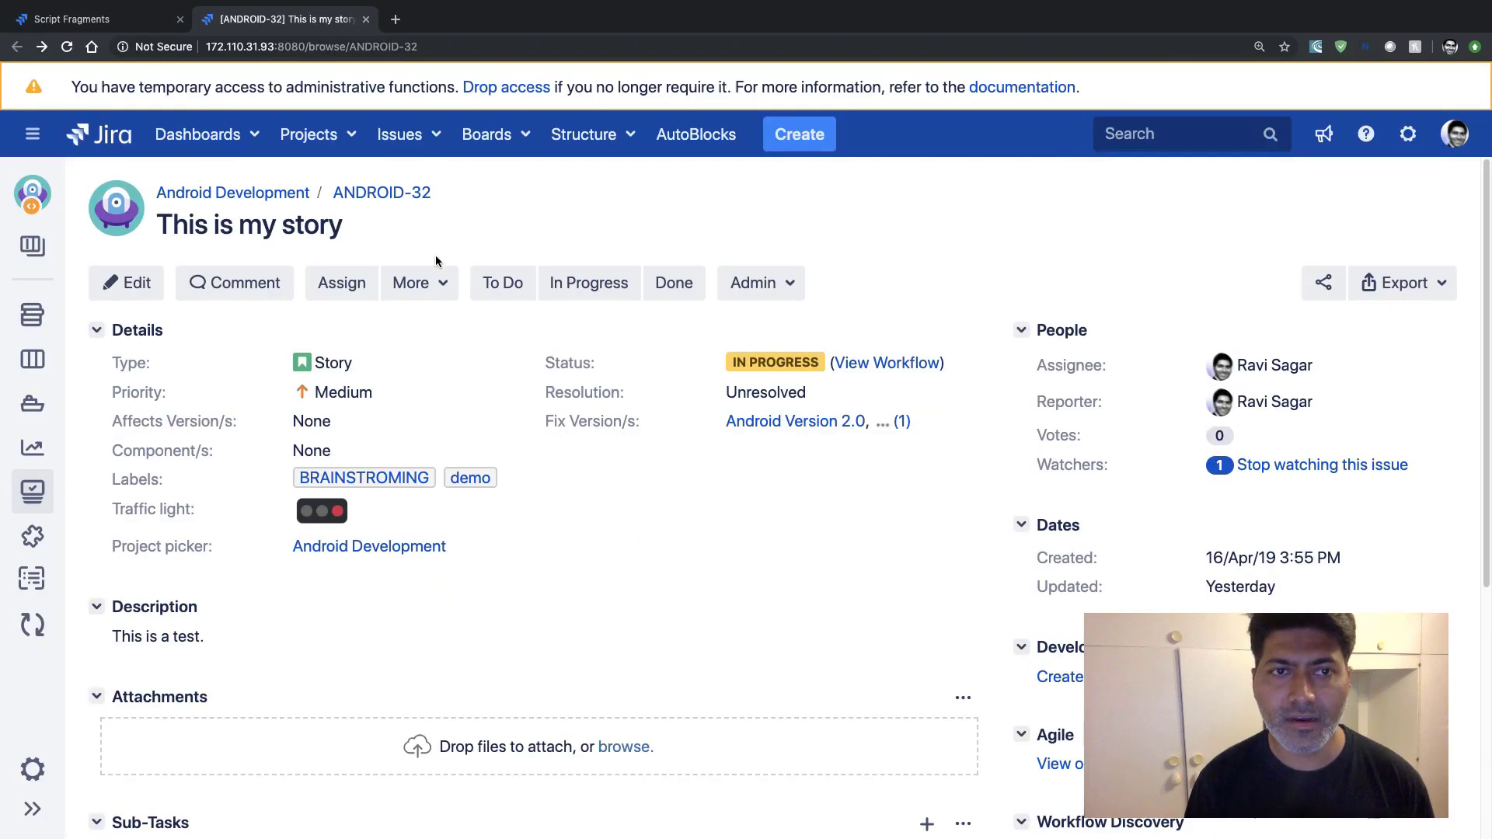
click(386, 394)
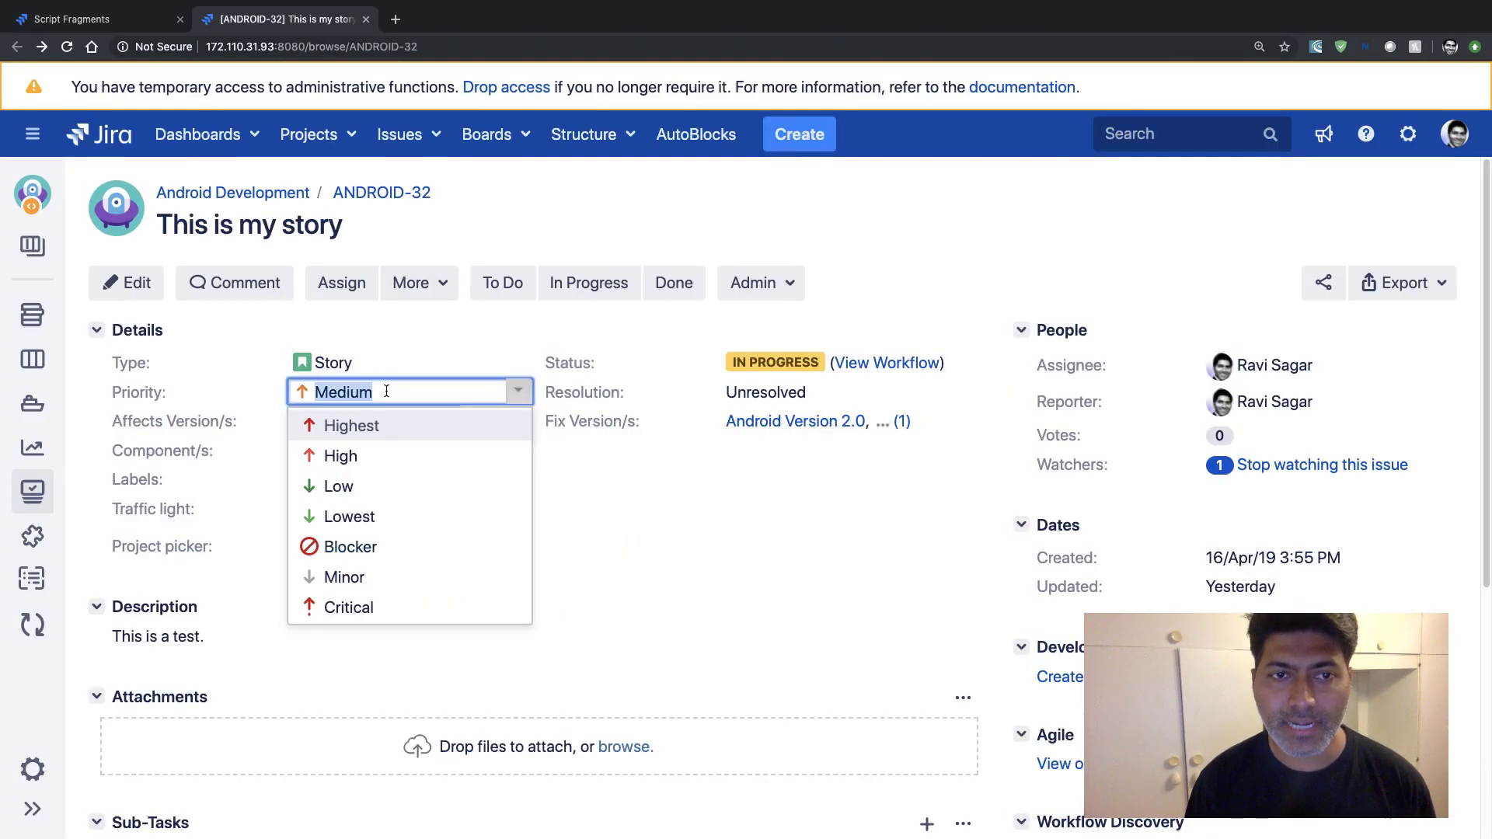
click(492, 345)
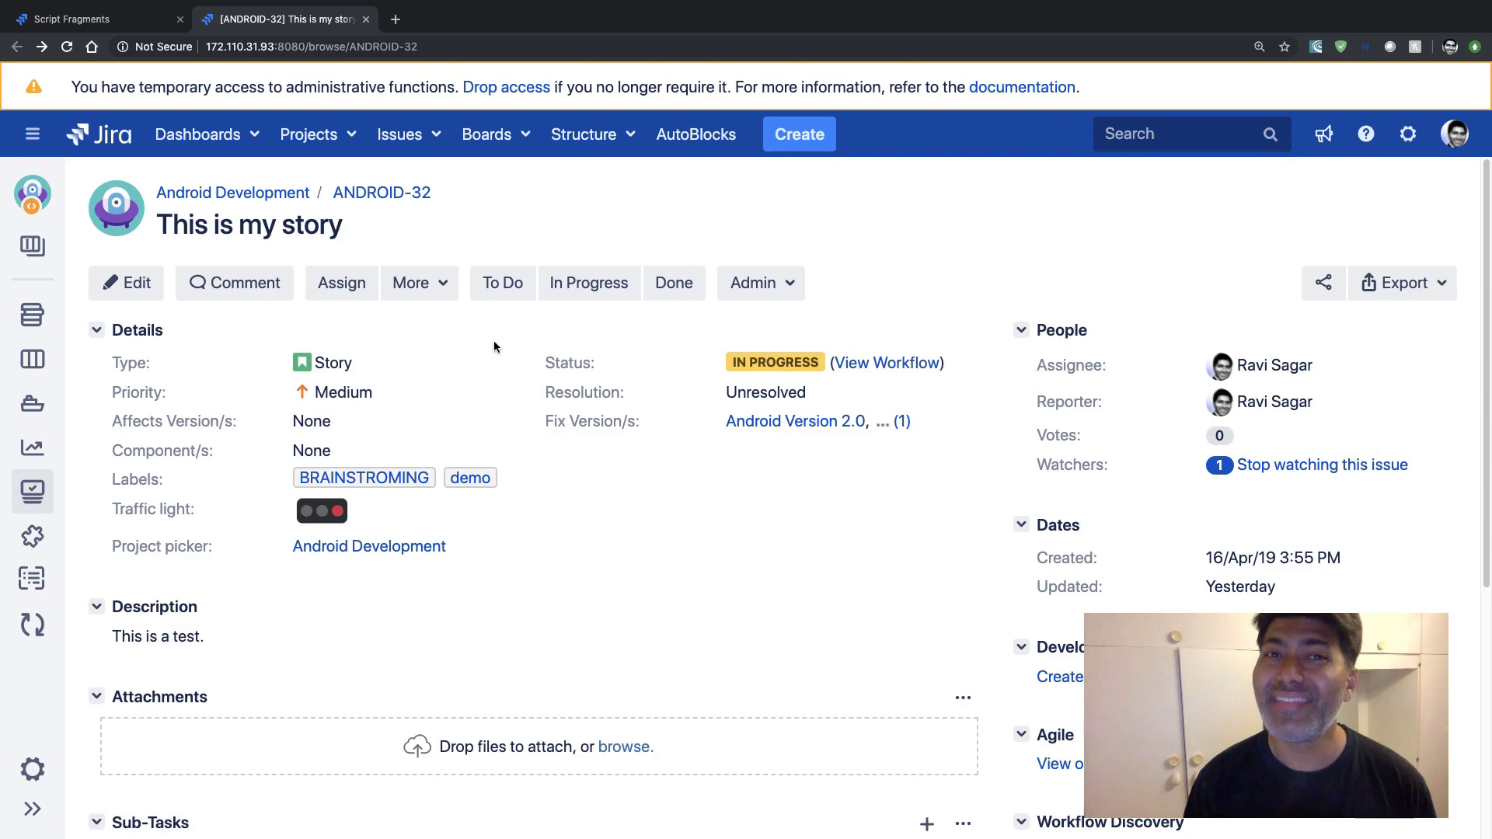
click(48, 20)
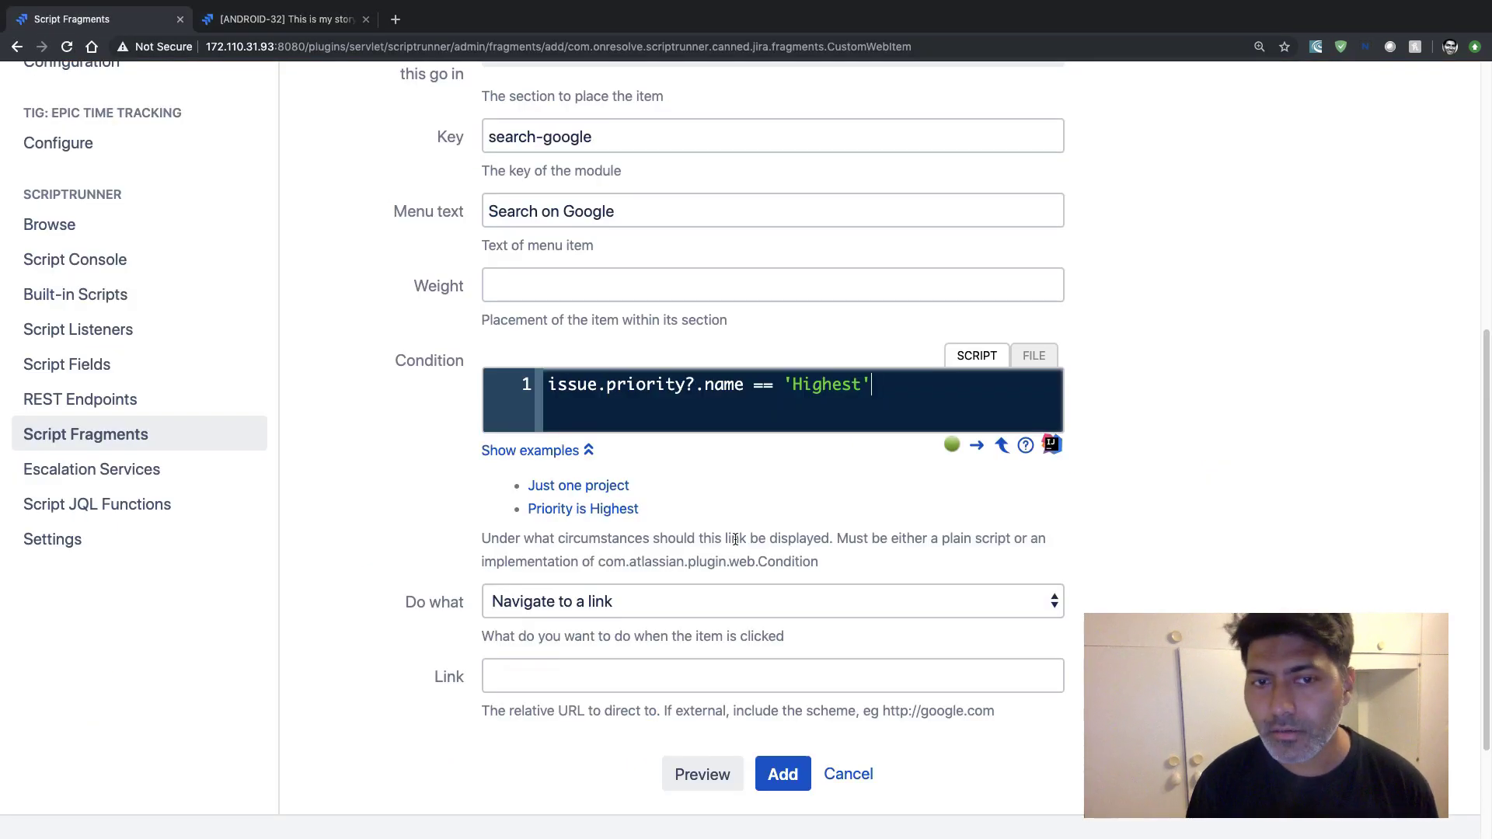
scroll(735, 539, down, 1)
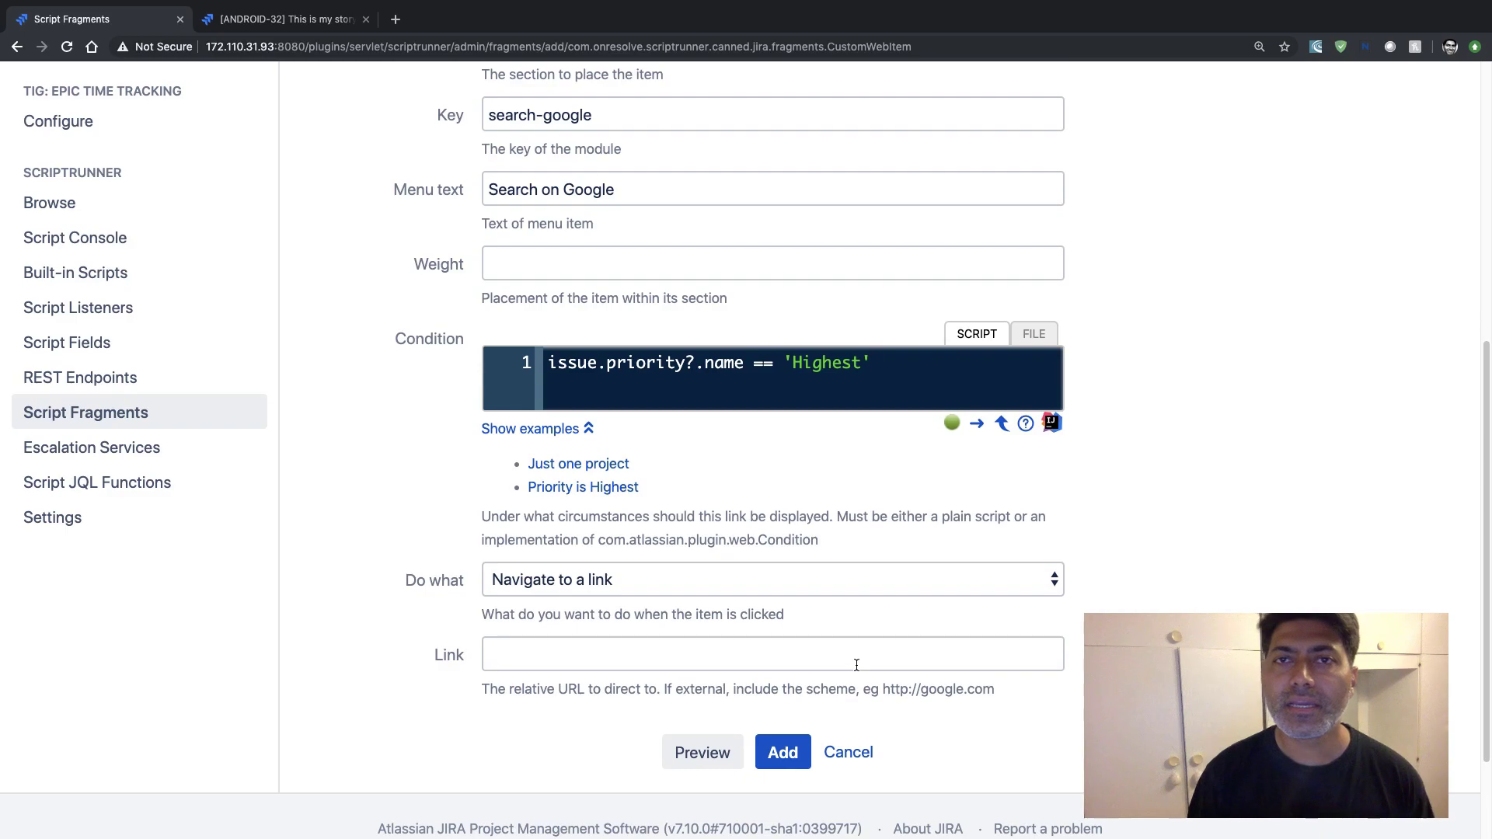
scroll(857, 664, down, 3)
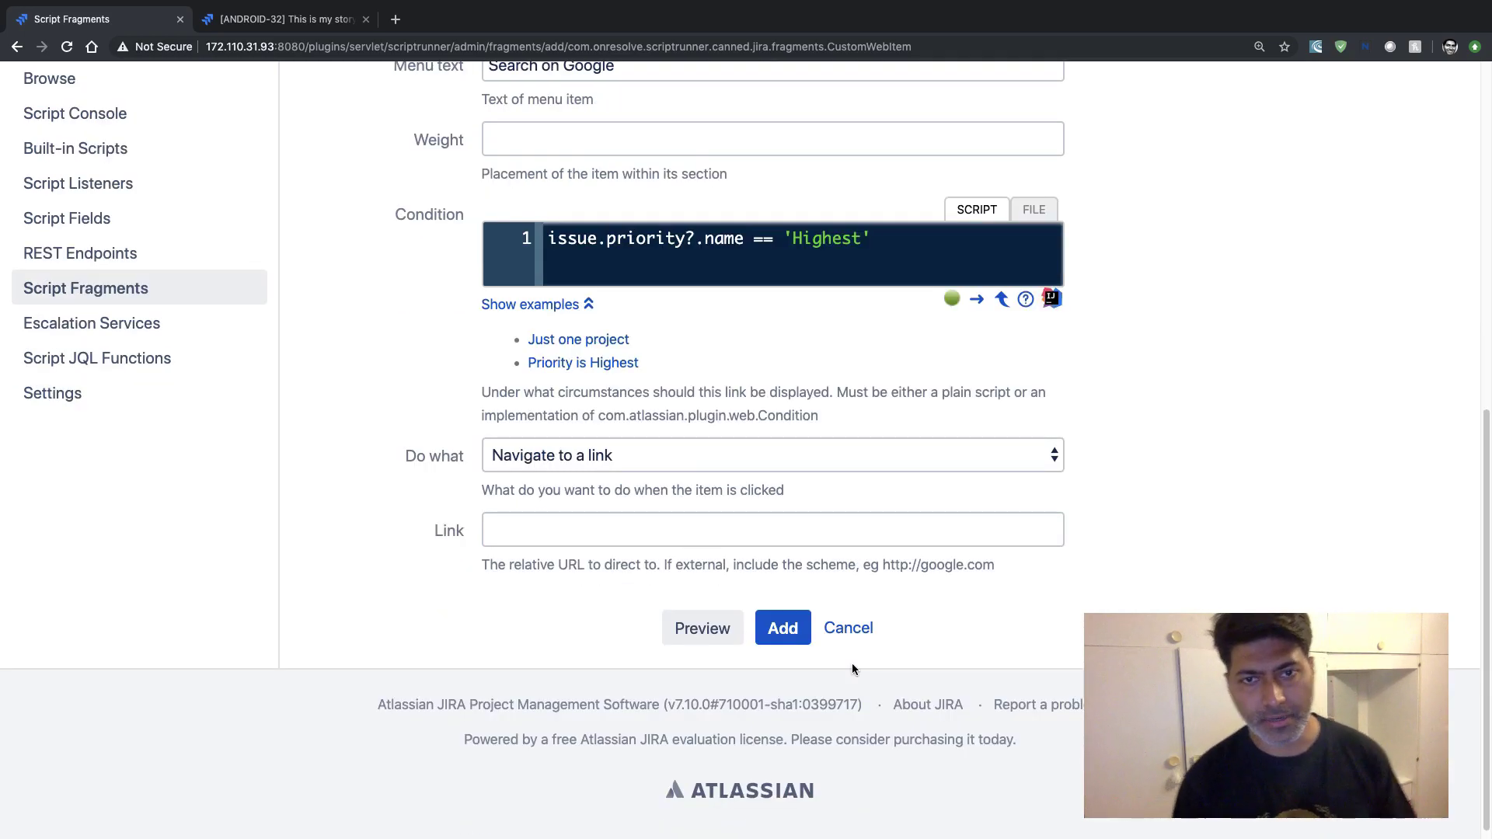
click(743, 454)
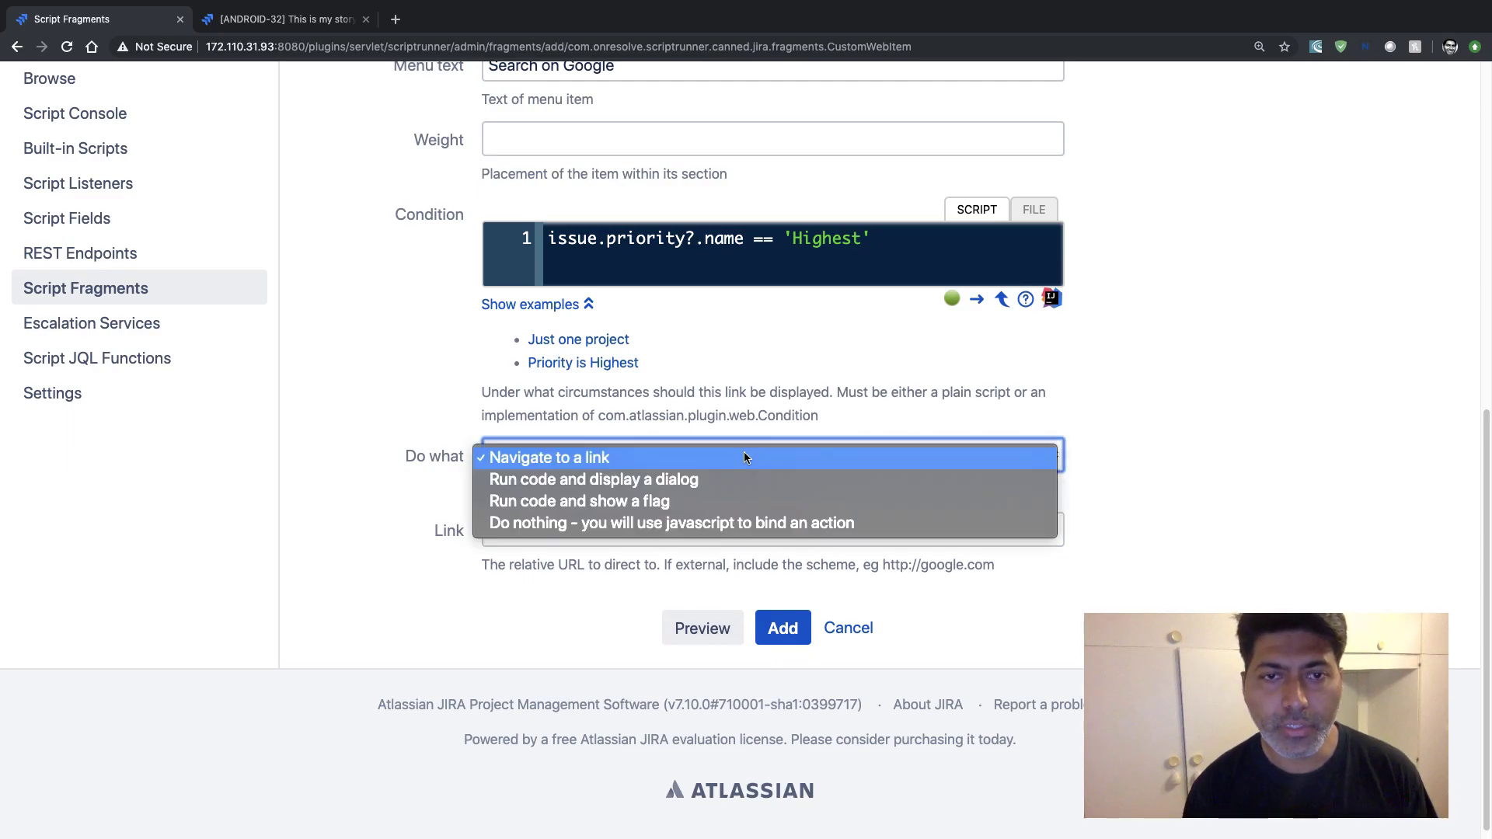
click(1295, 458)
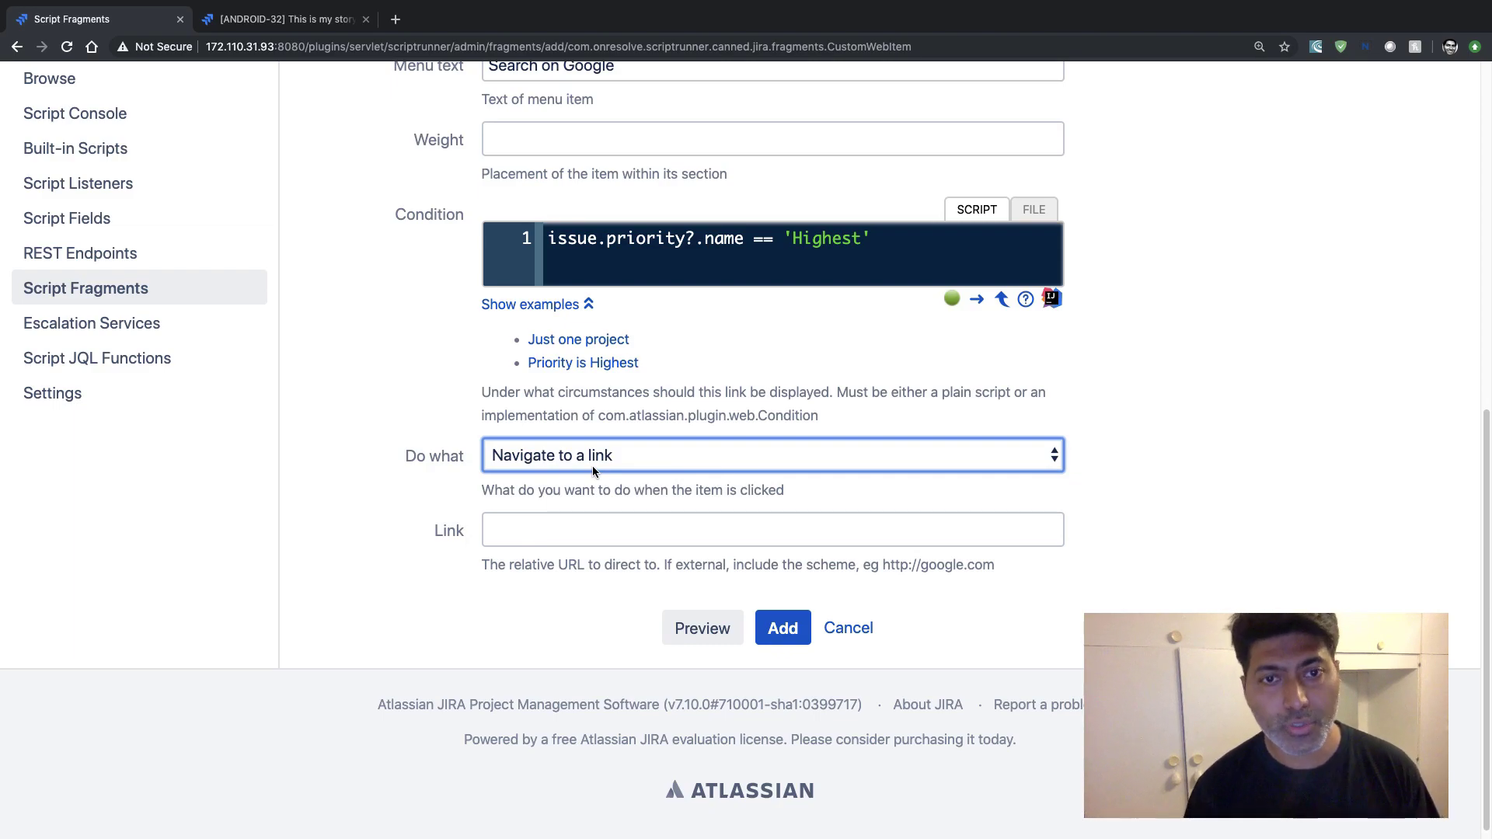
click(630, 537)
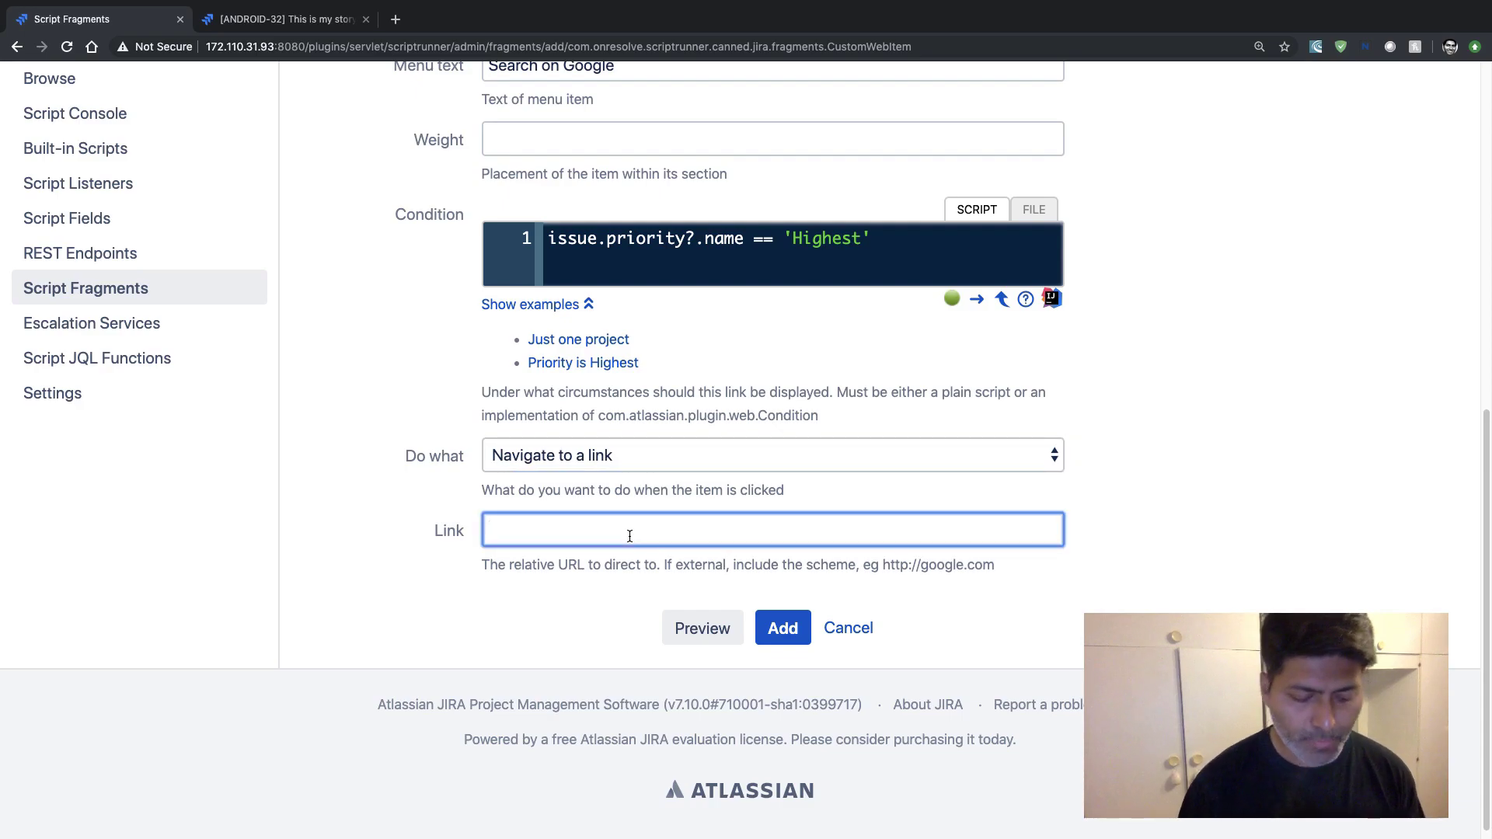
text(htpp)
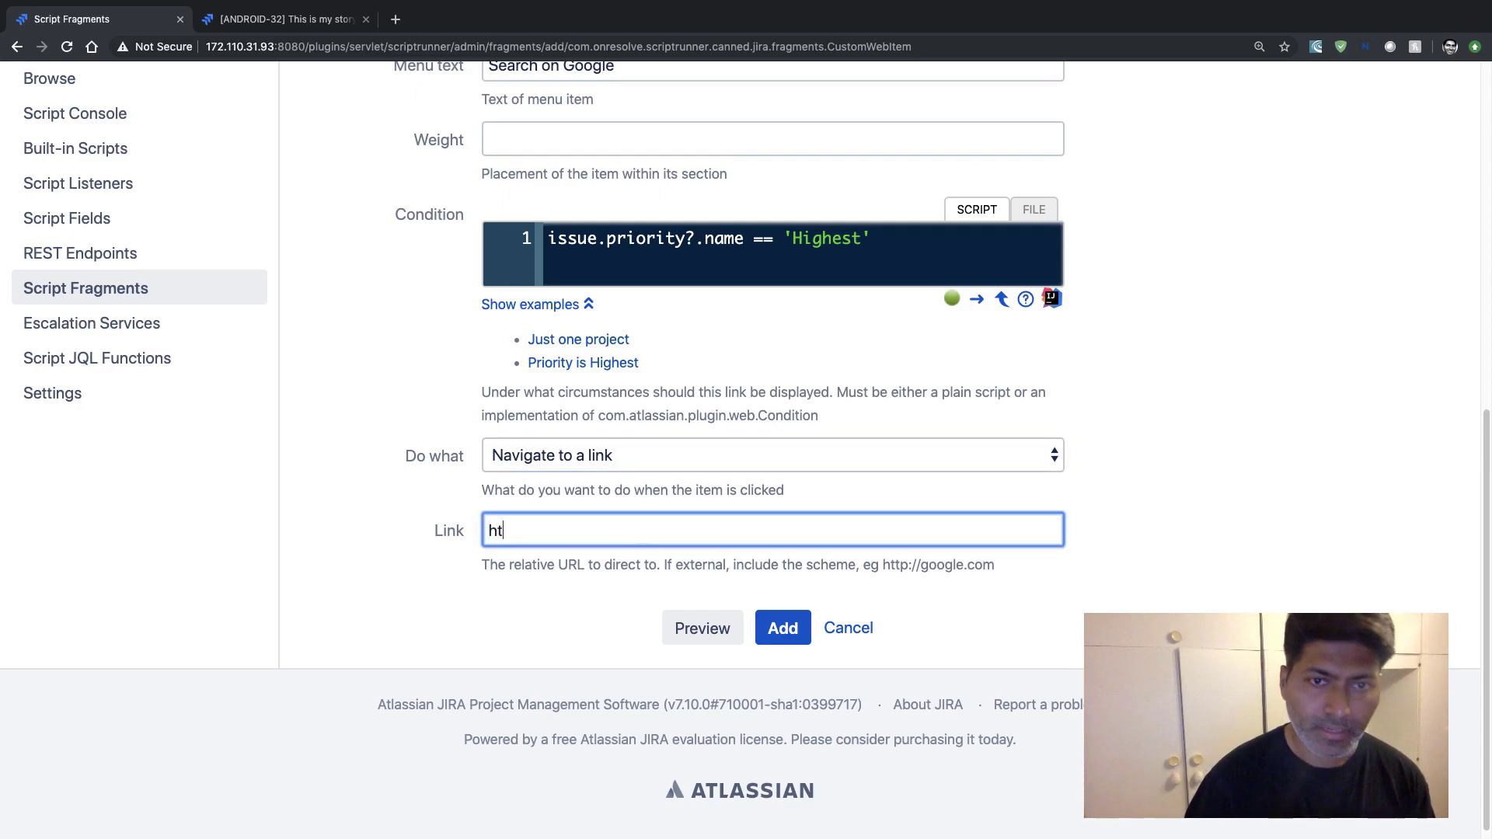
key(BackSpace)
key(BackSpace)
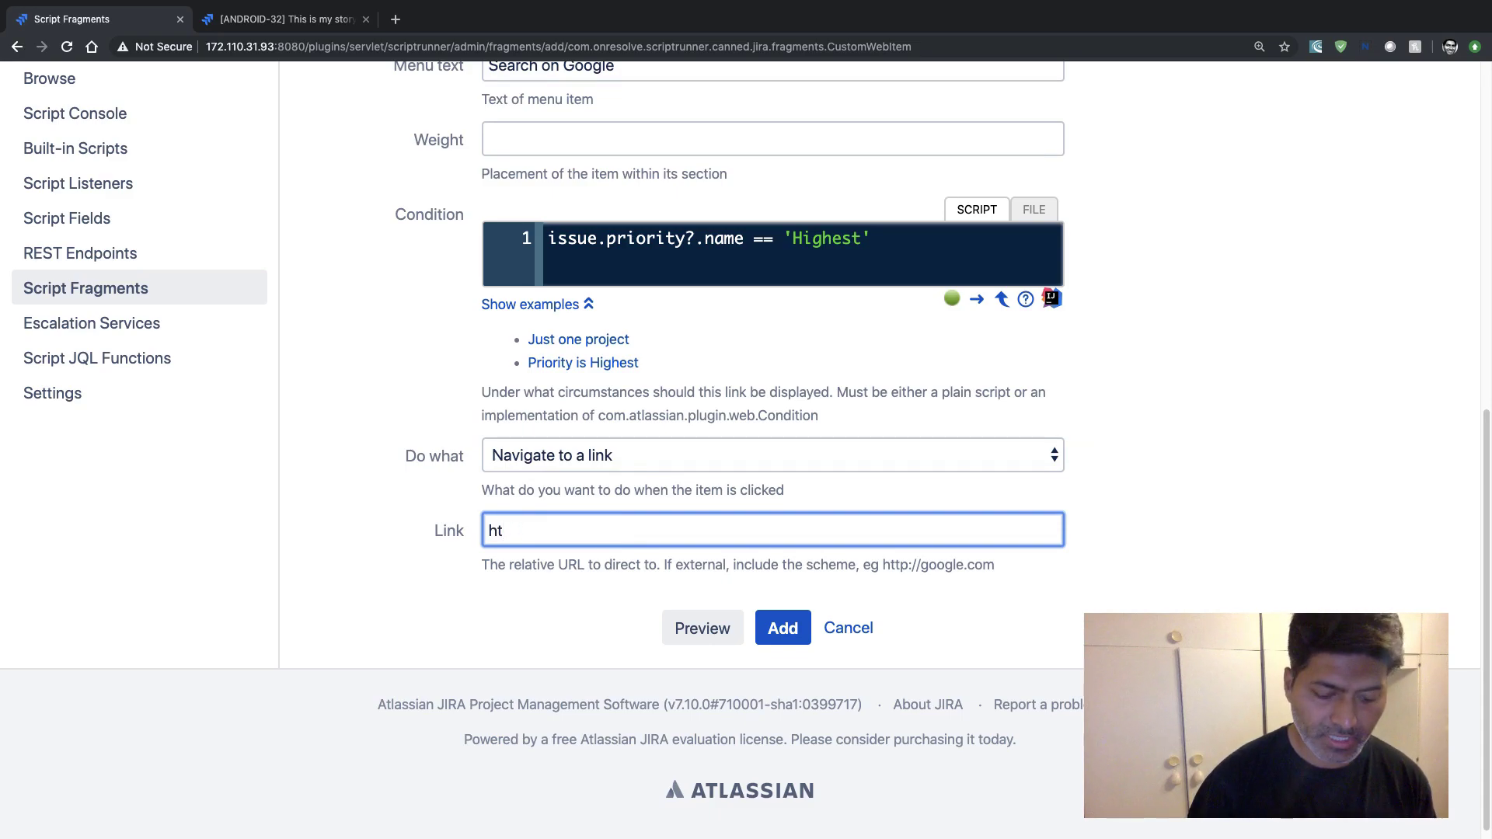
text(tps:)
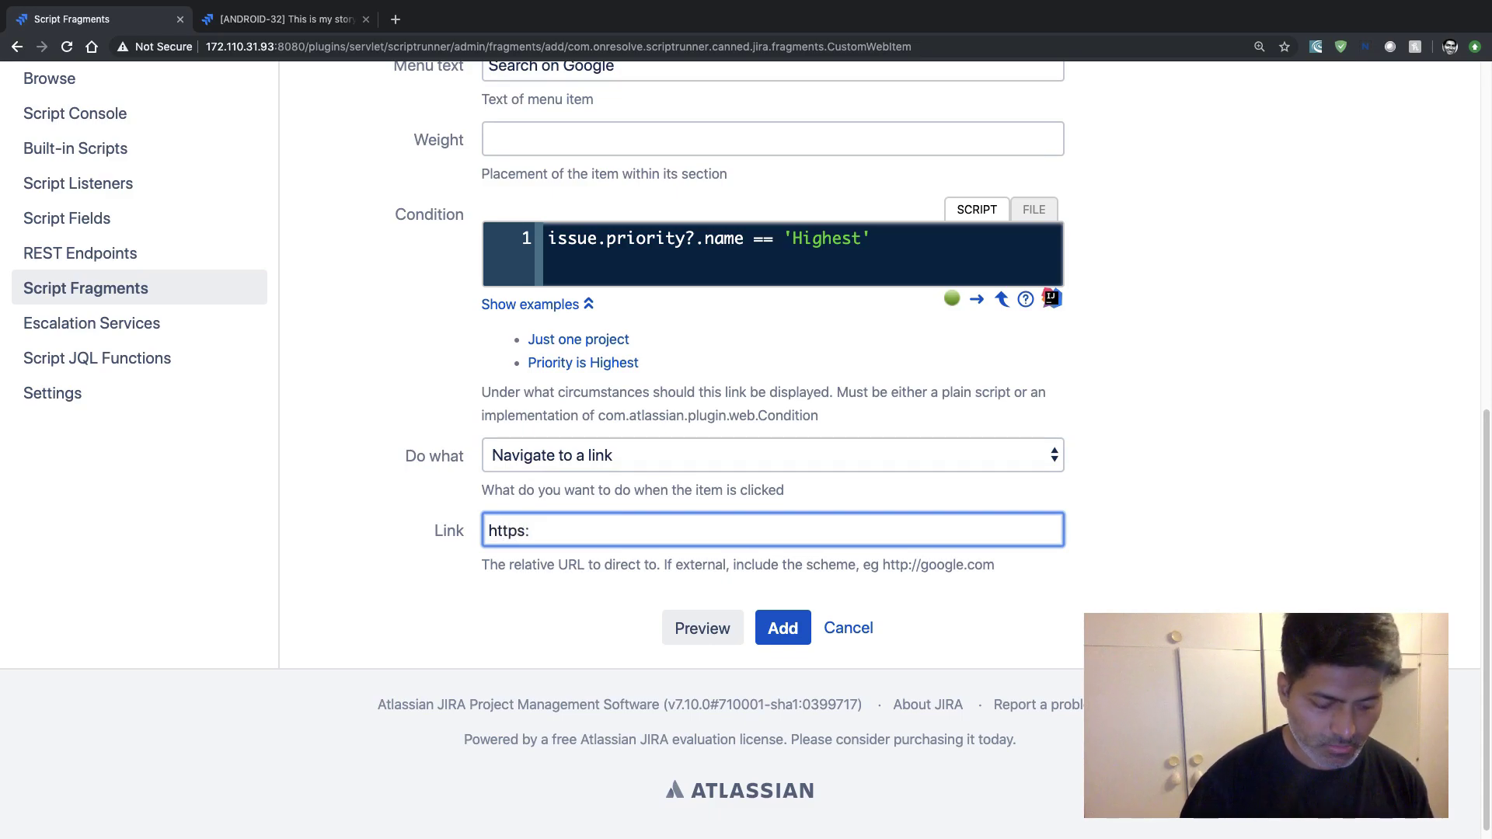
text(//ww)
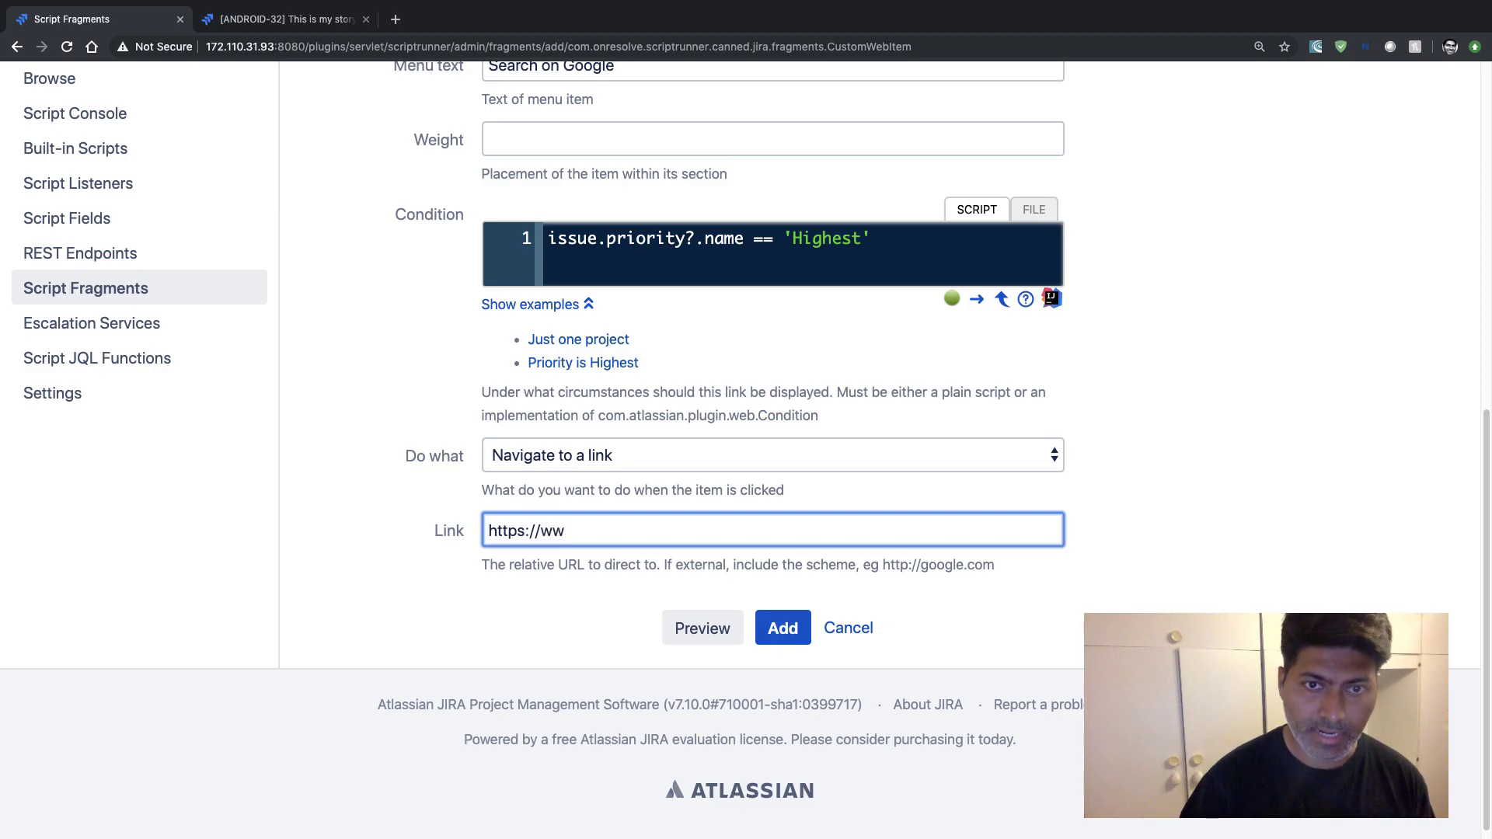
text(w)
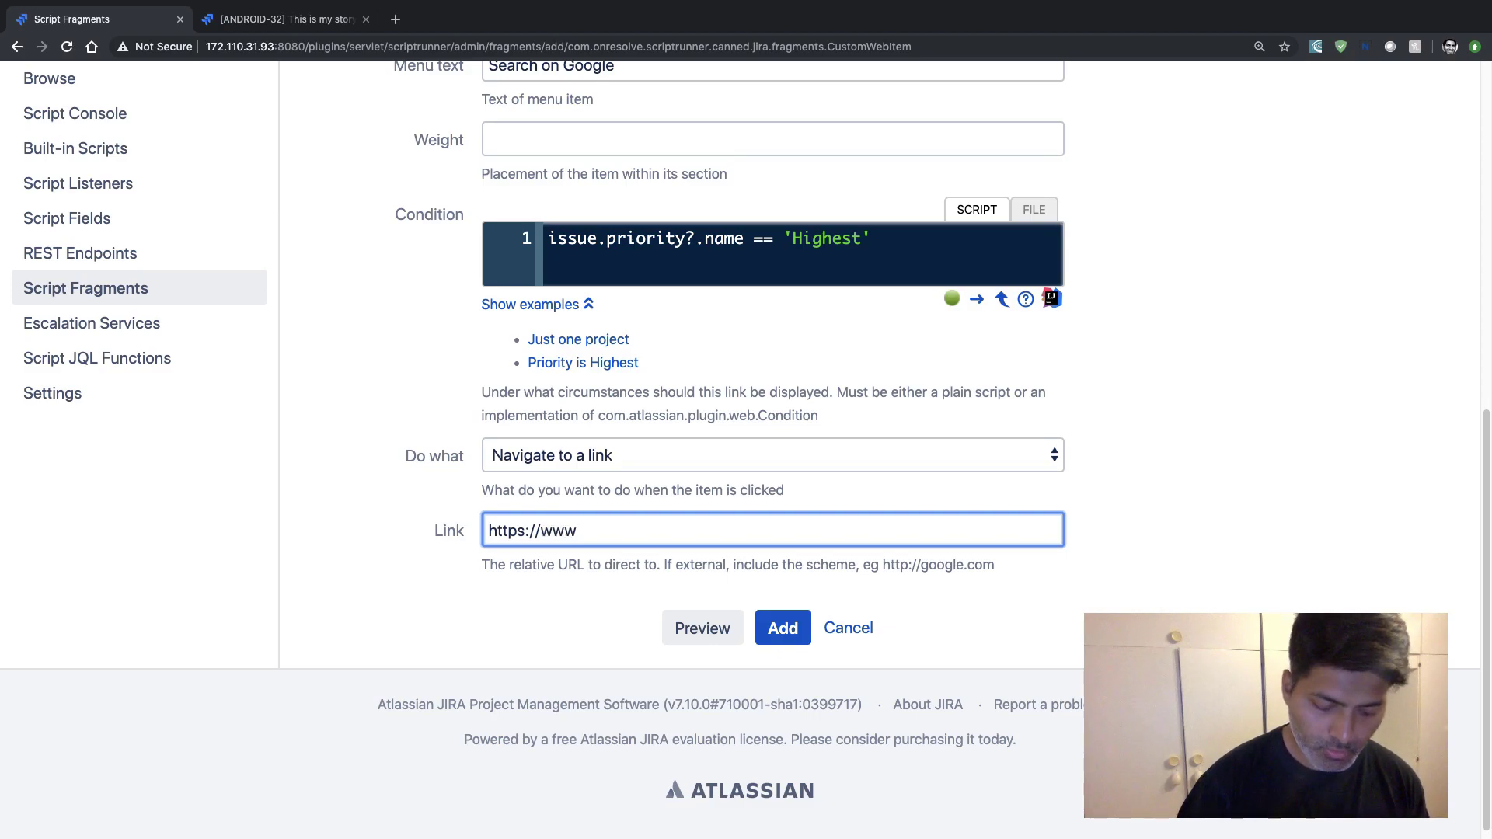
text(.google.)
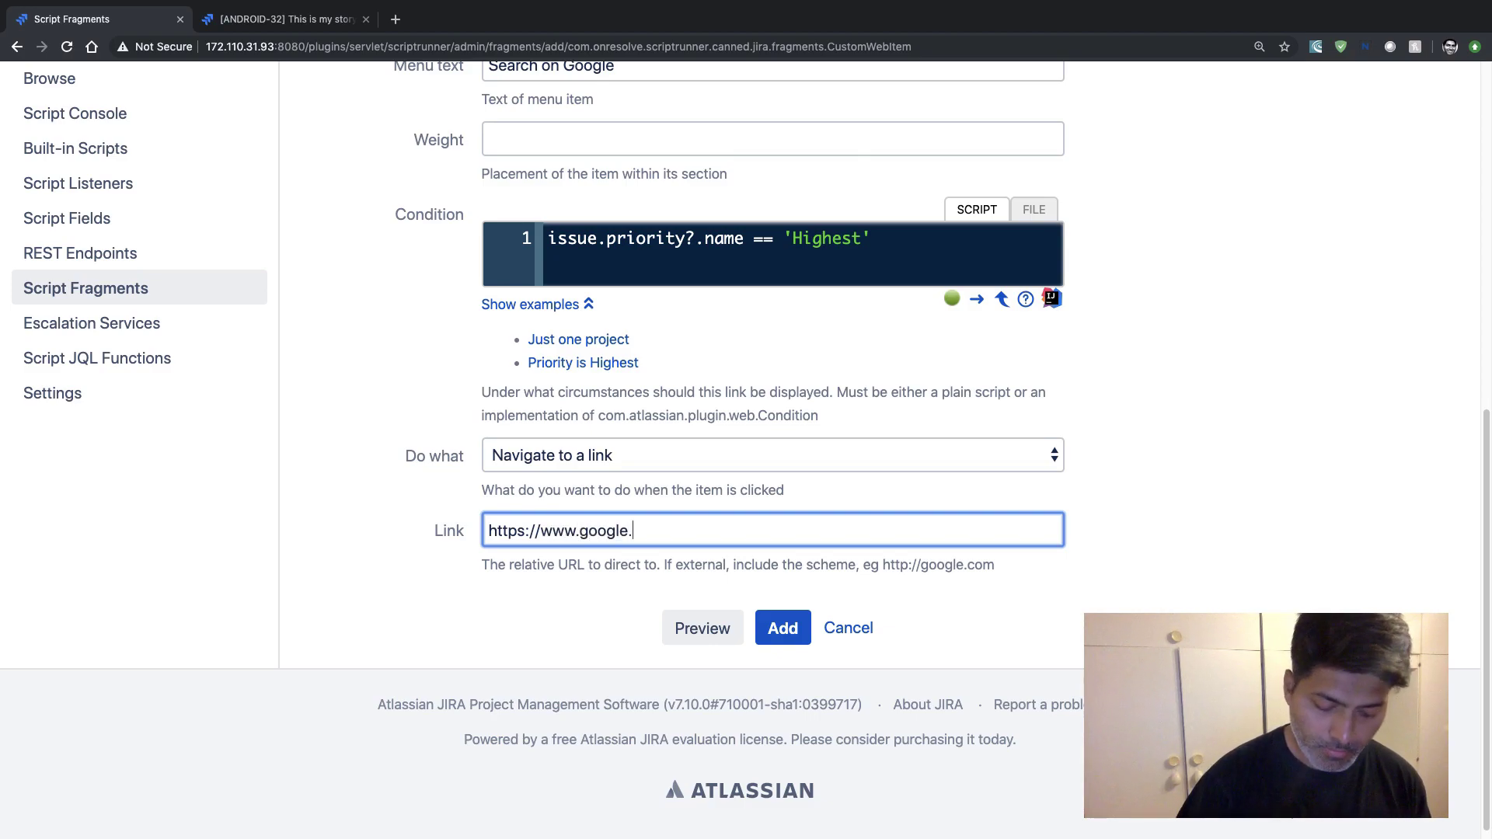
text(com/)
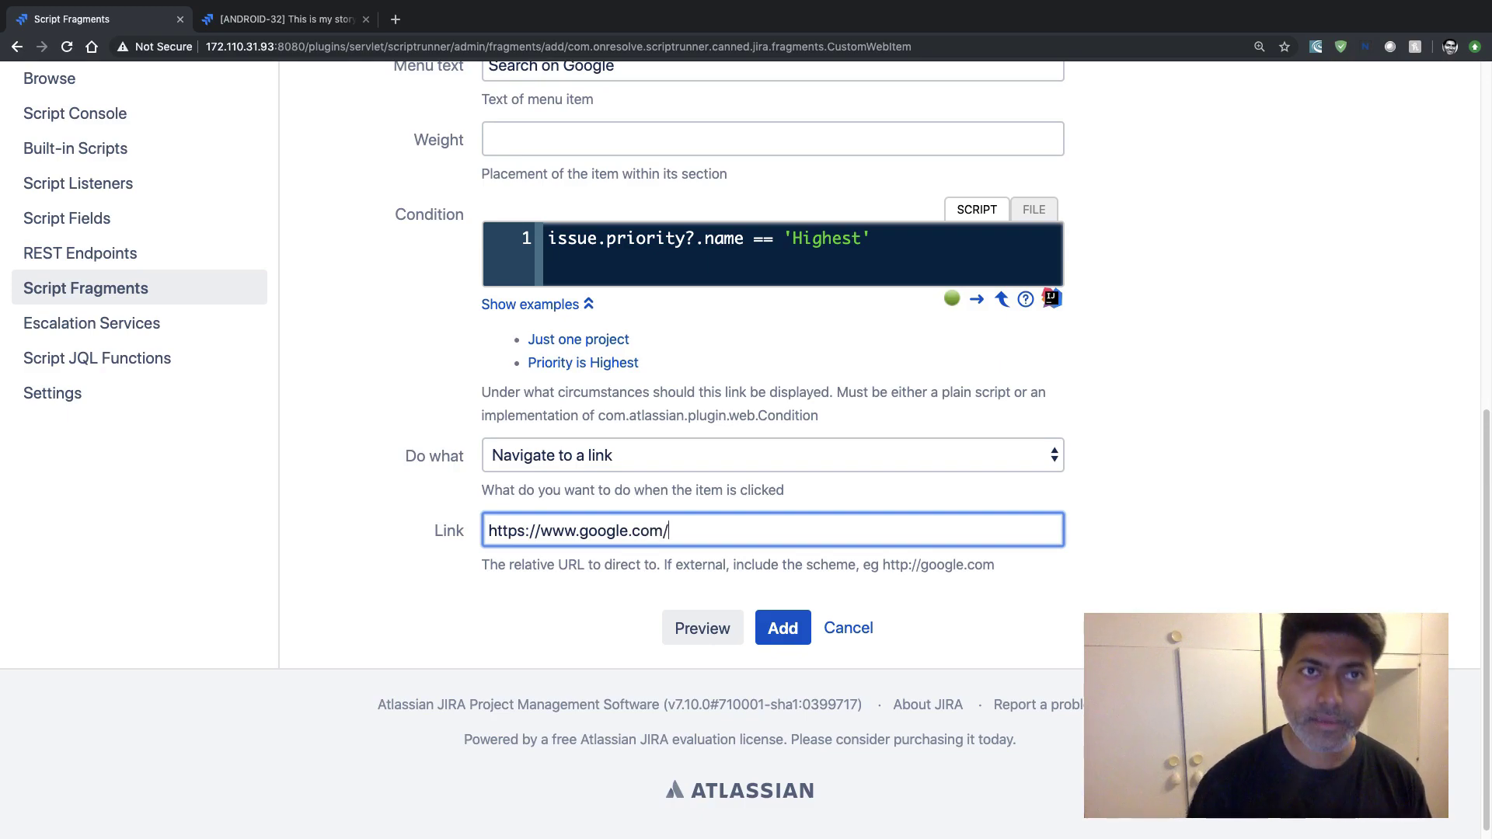
key(super+t)
Step: Go to google.com and search for TEST
text(google.com)
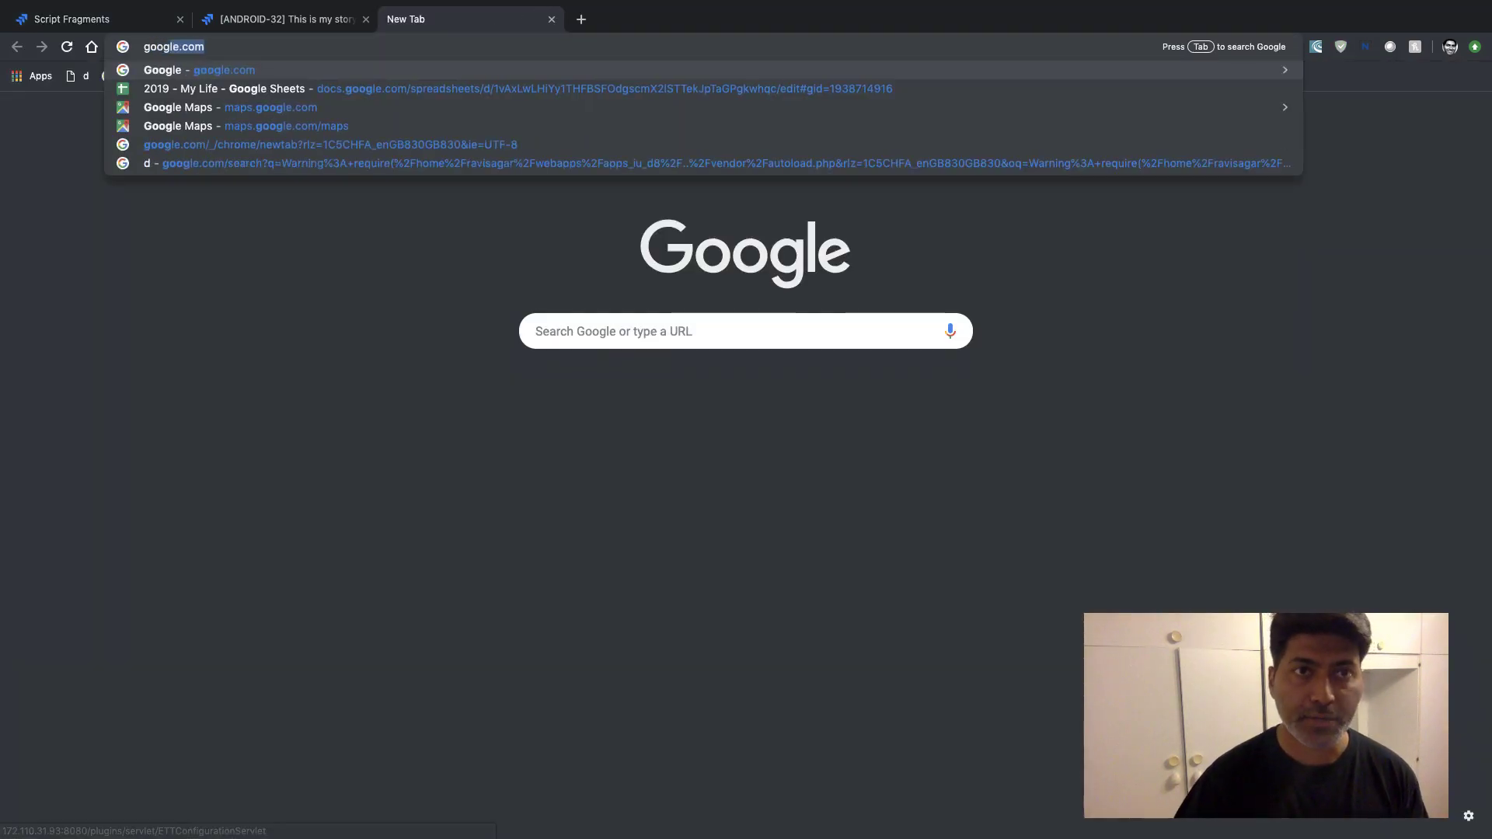
key(Return)
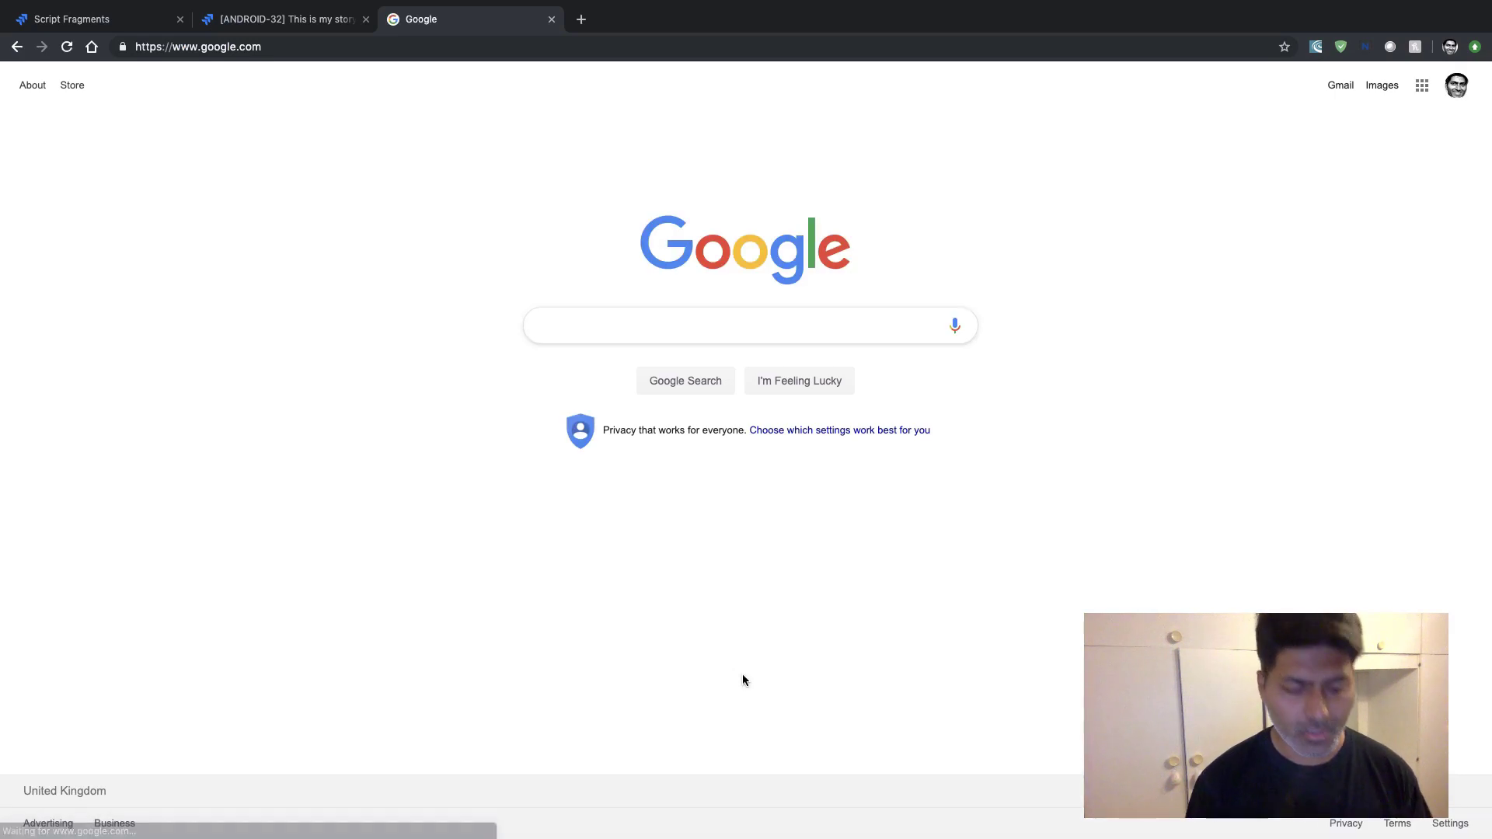
text(TEST)
key(Return)
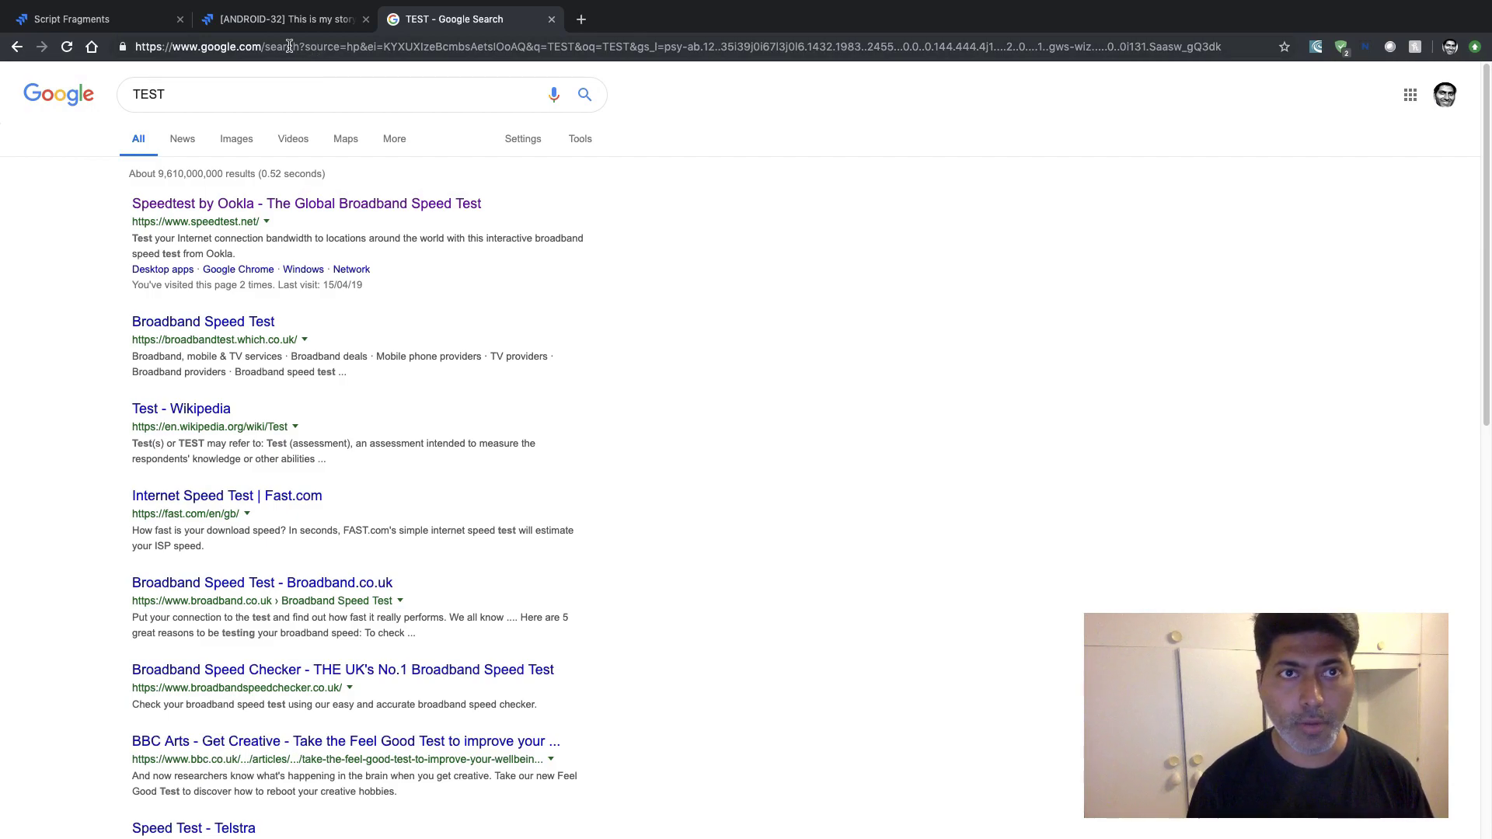
drag(304, 49, 536, 45)
key(BackSpace)
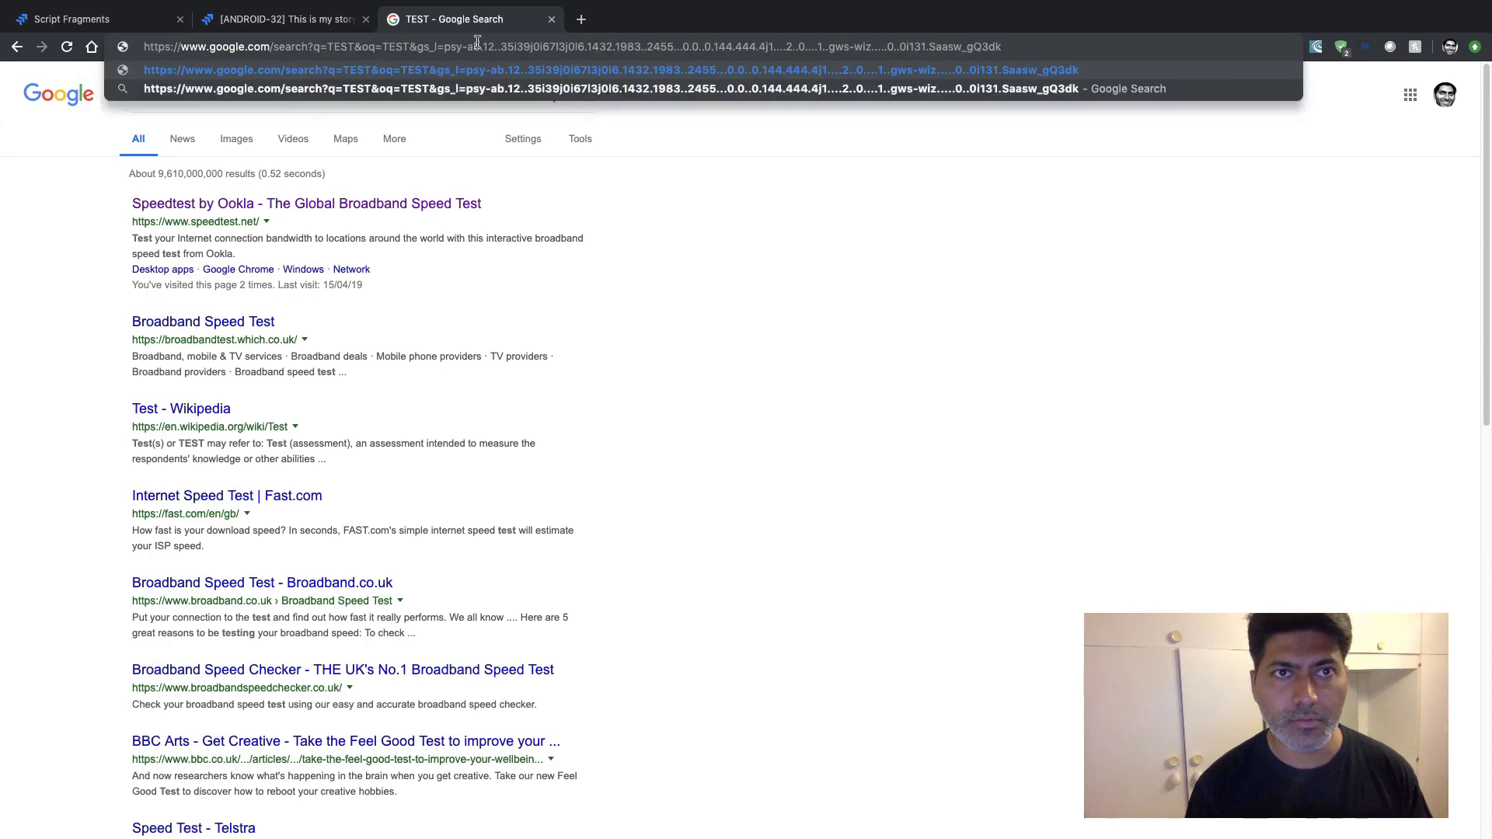
drag(357, 46, 1292, 51)
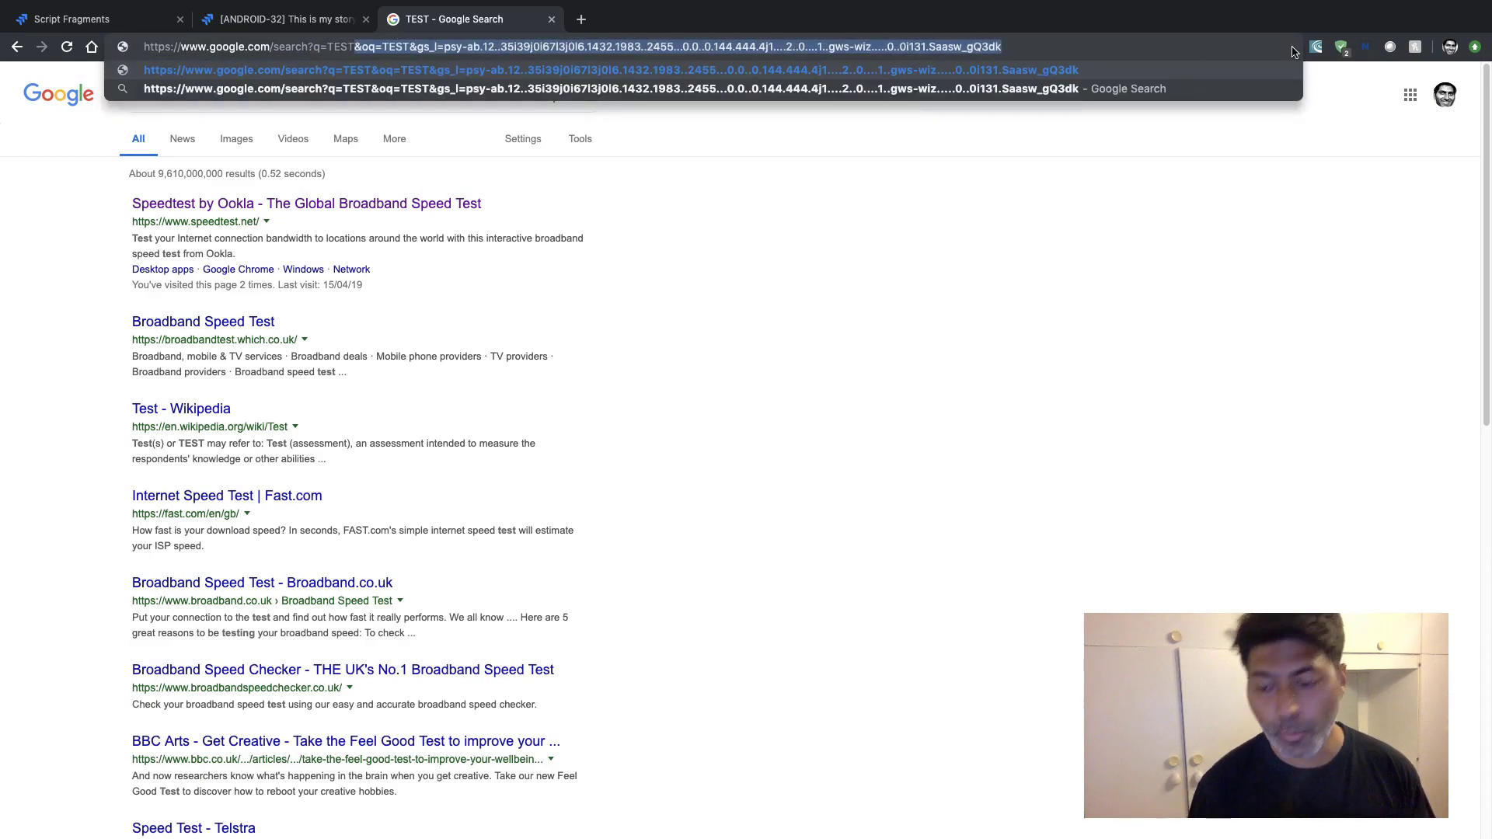
key(BackSpace)
key(Return)
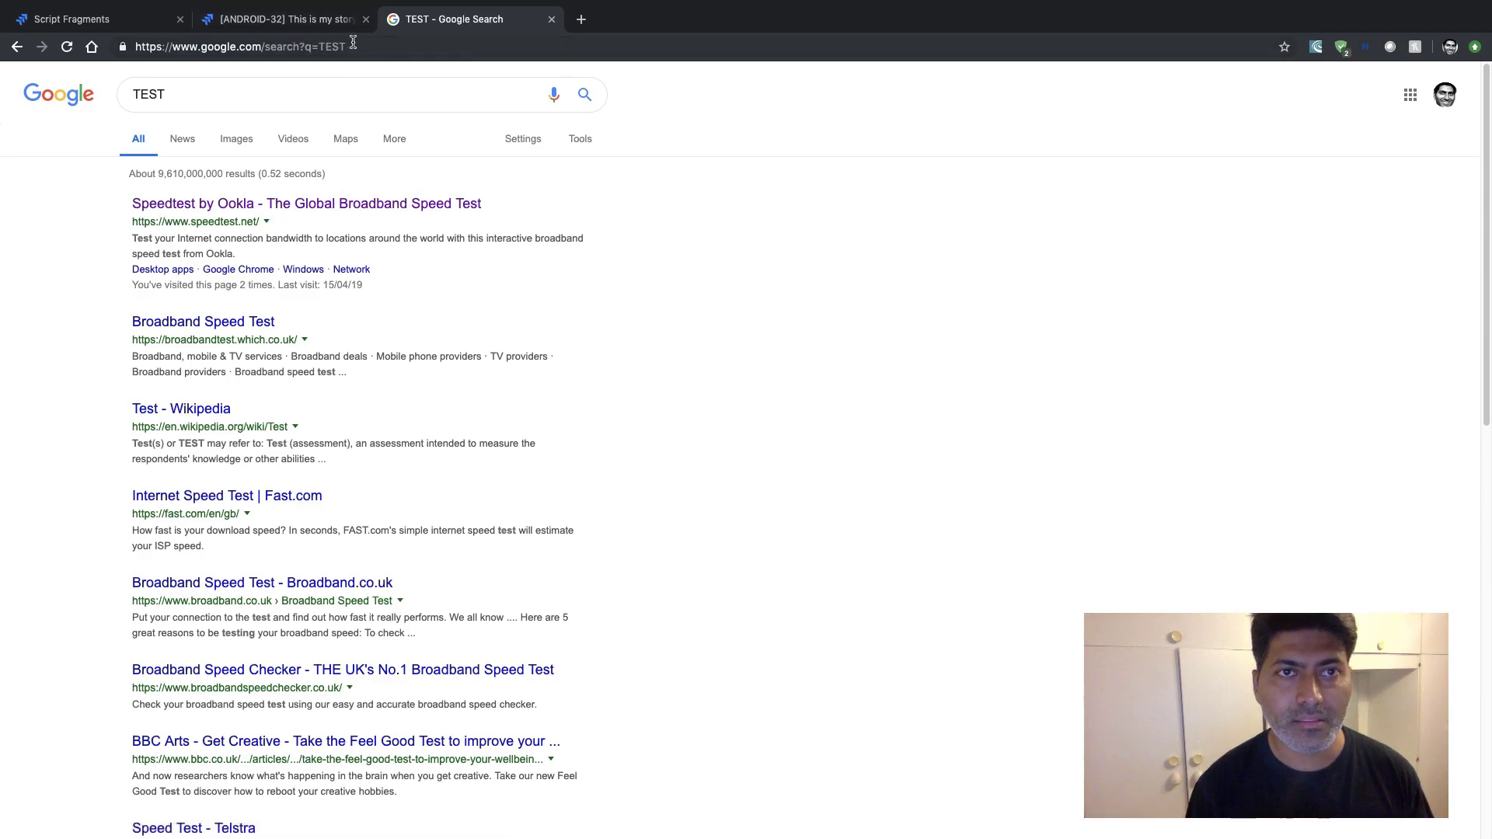
click(137, 46)
key(super+c)
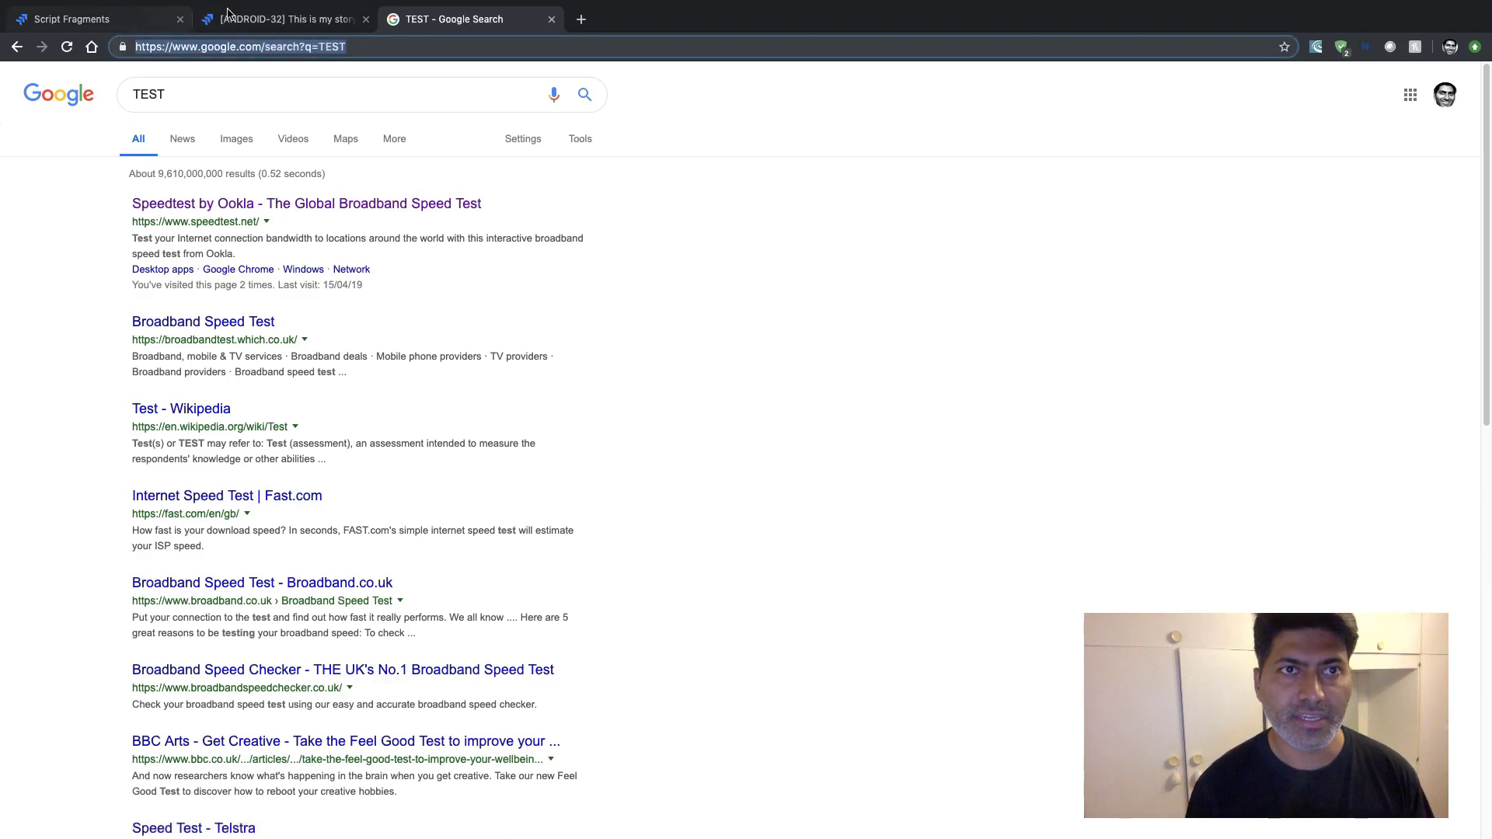
click(101, 18)
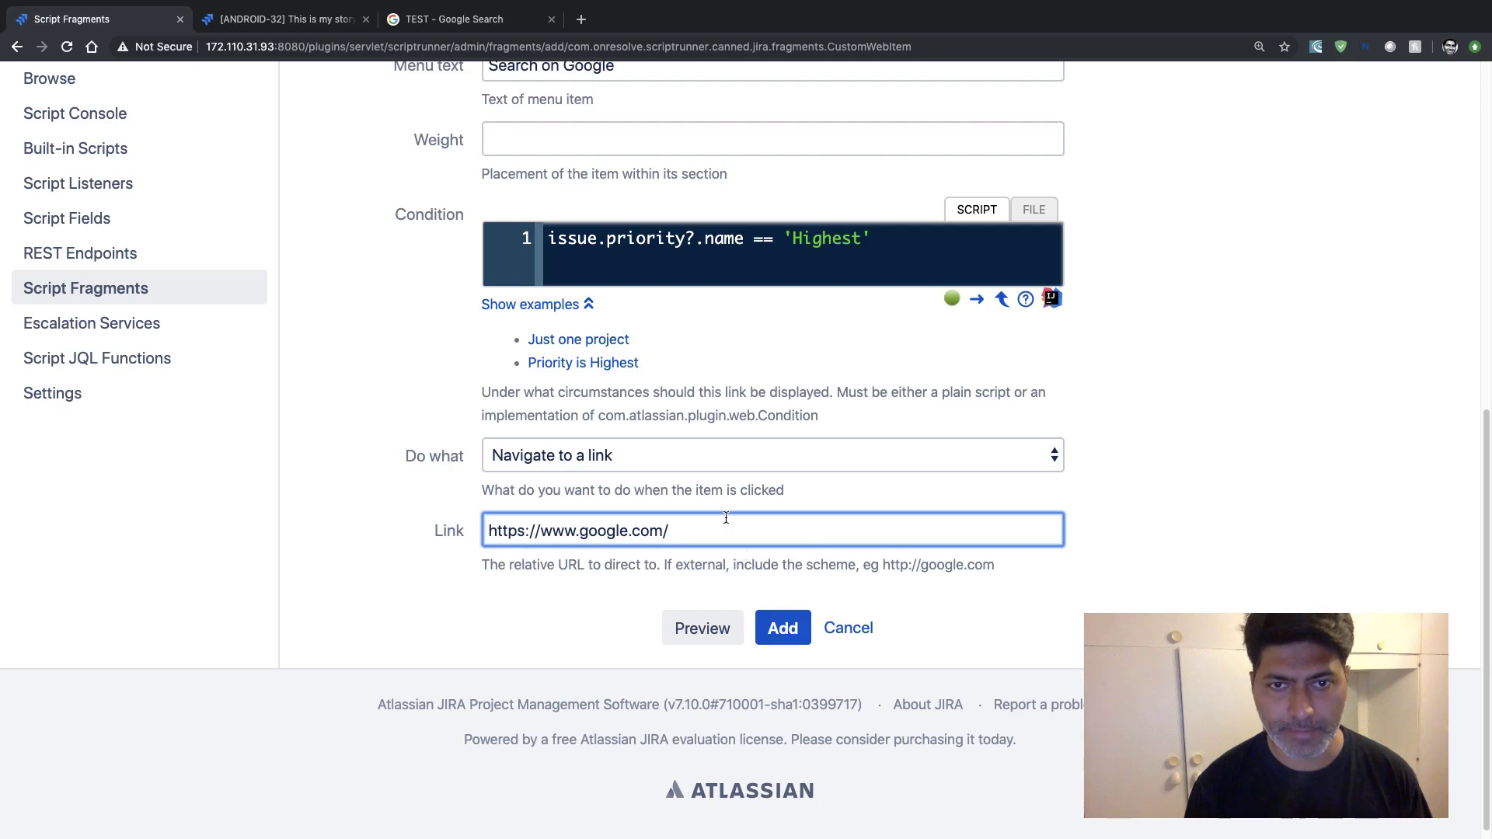
click(436, 535)
triple_click(613, 539)
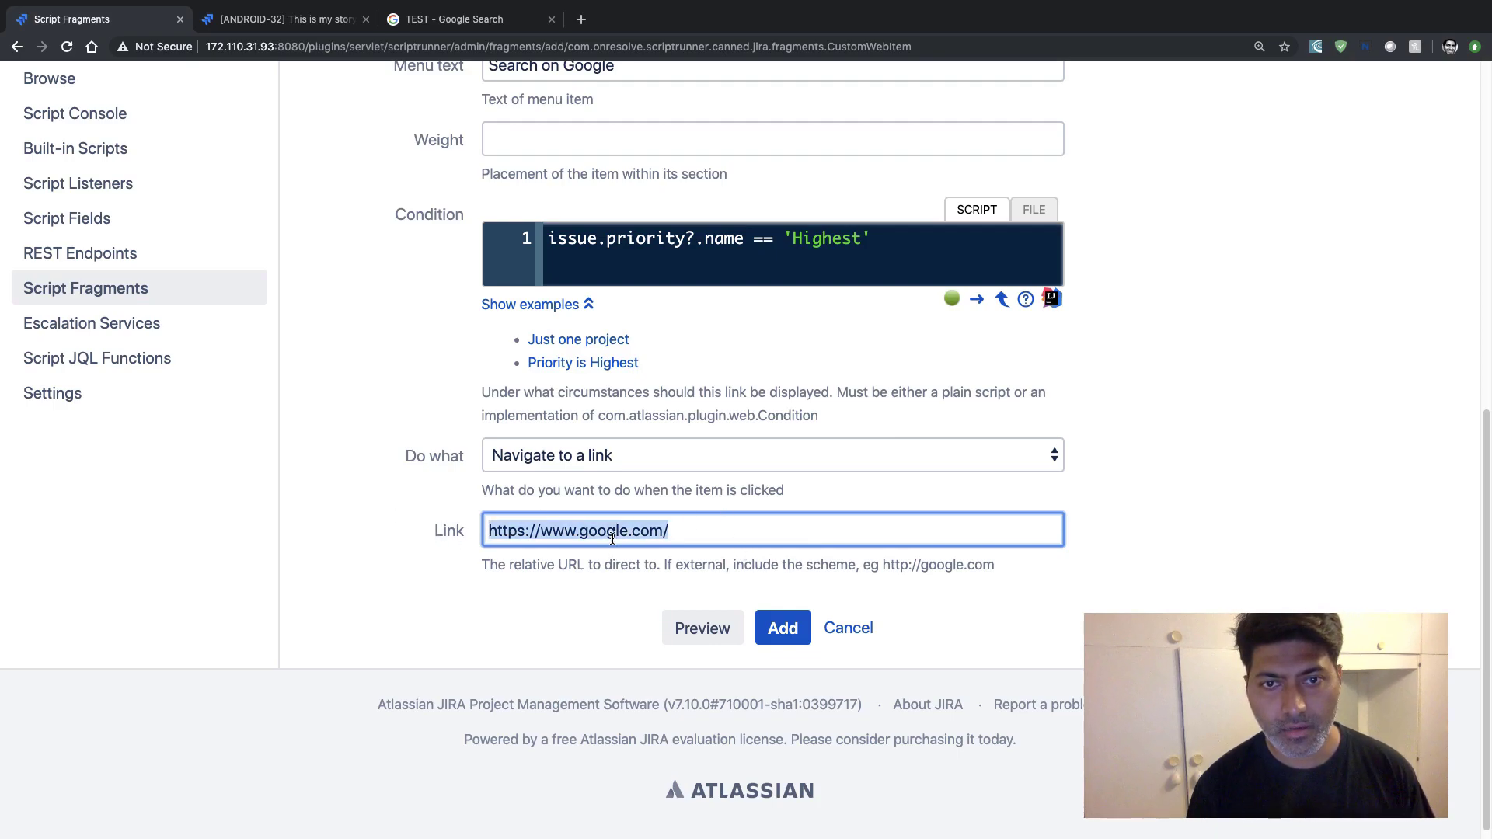
key(BackSpace)
key(super+v)
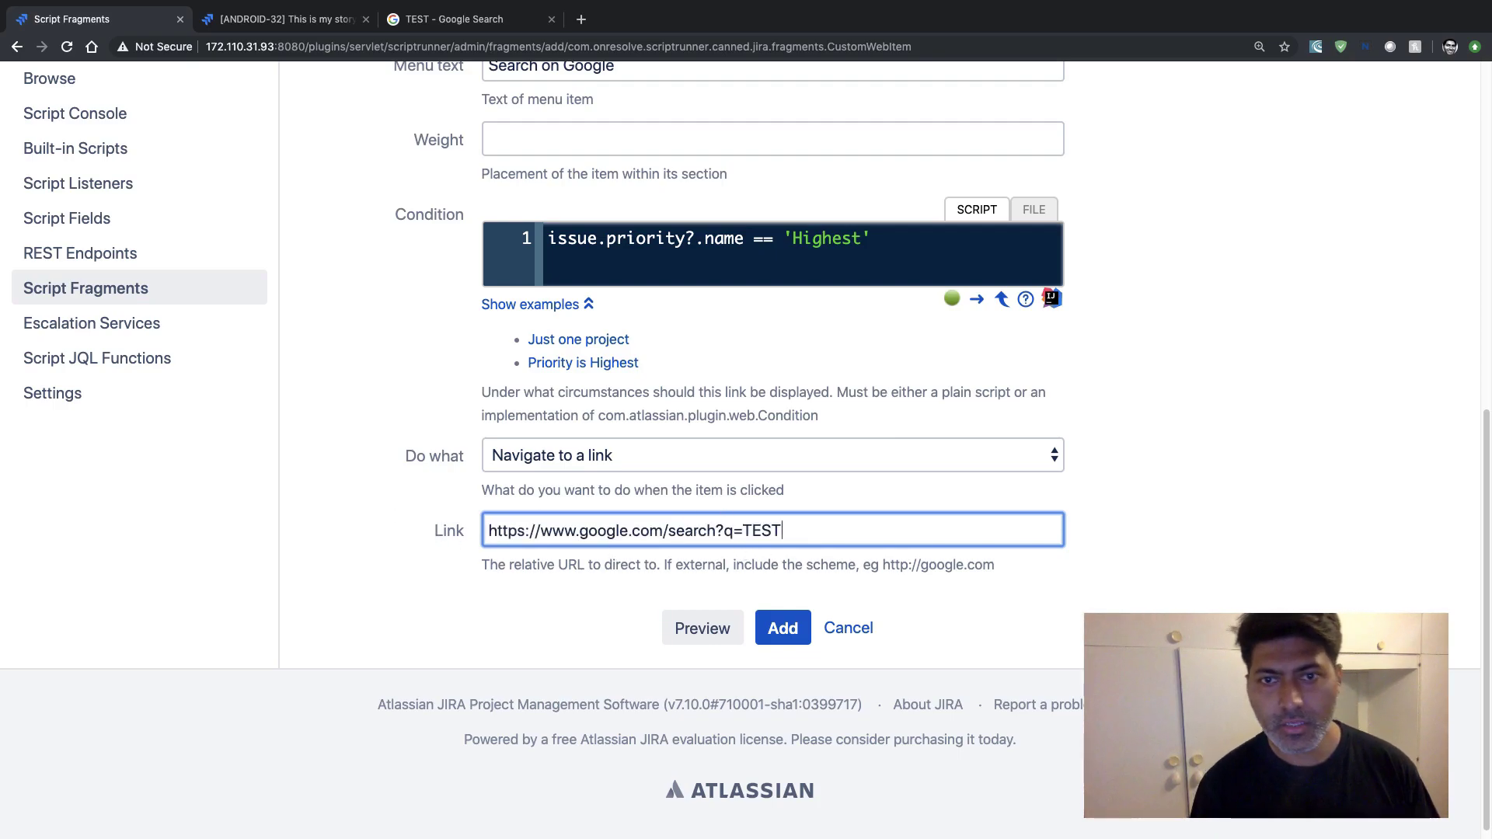
Step: Swap TEST for $issue.summary in the link and preview the item's configuration
scroll(633, 563, up, 3)
scroll(634, 564, down, 3)
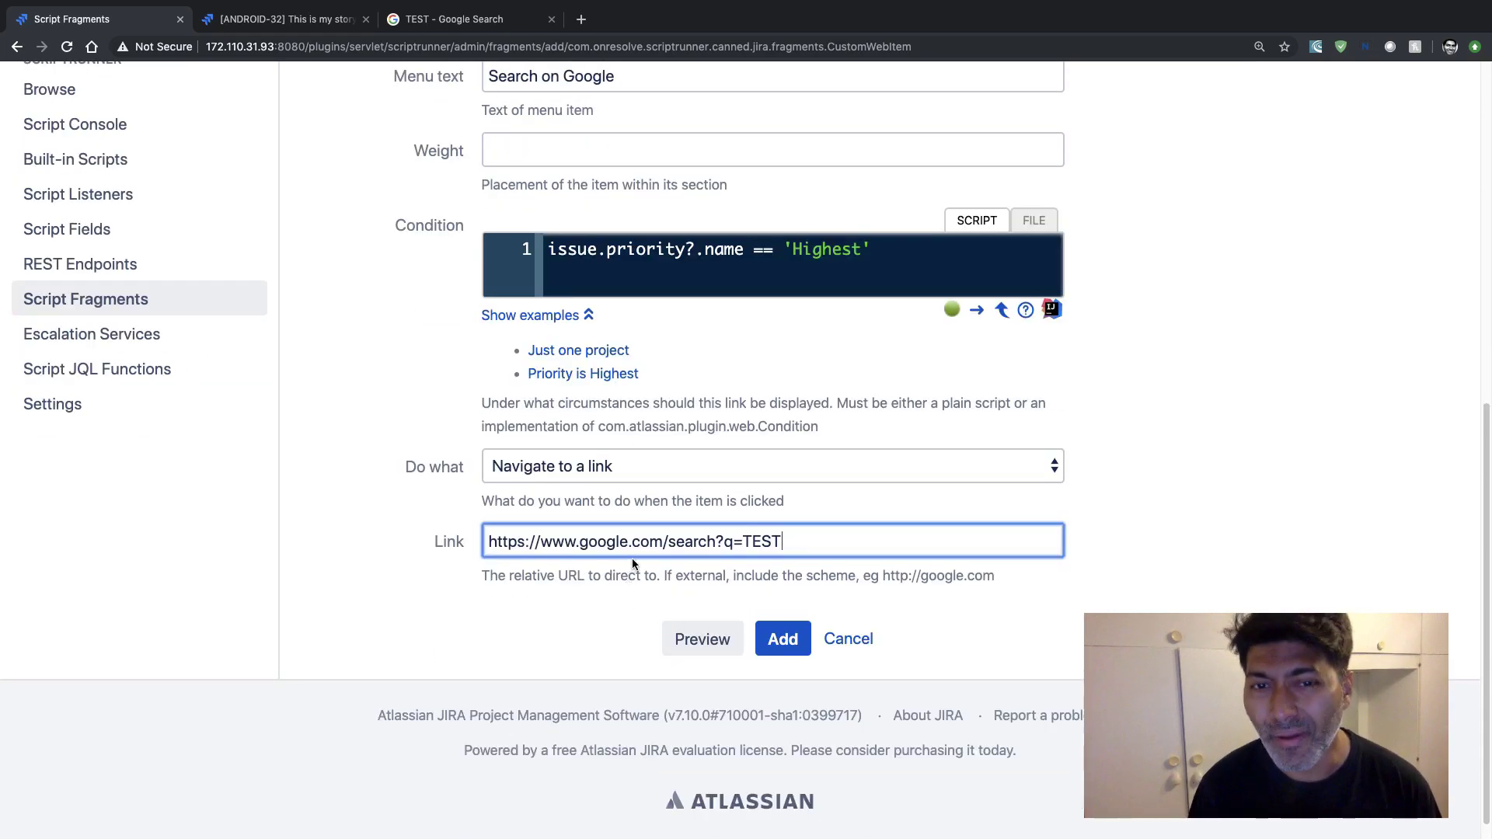
scroll(633, 563, up, 4)
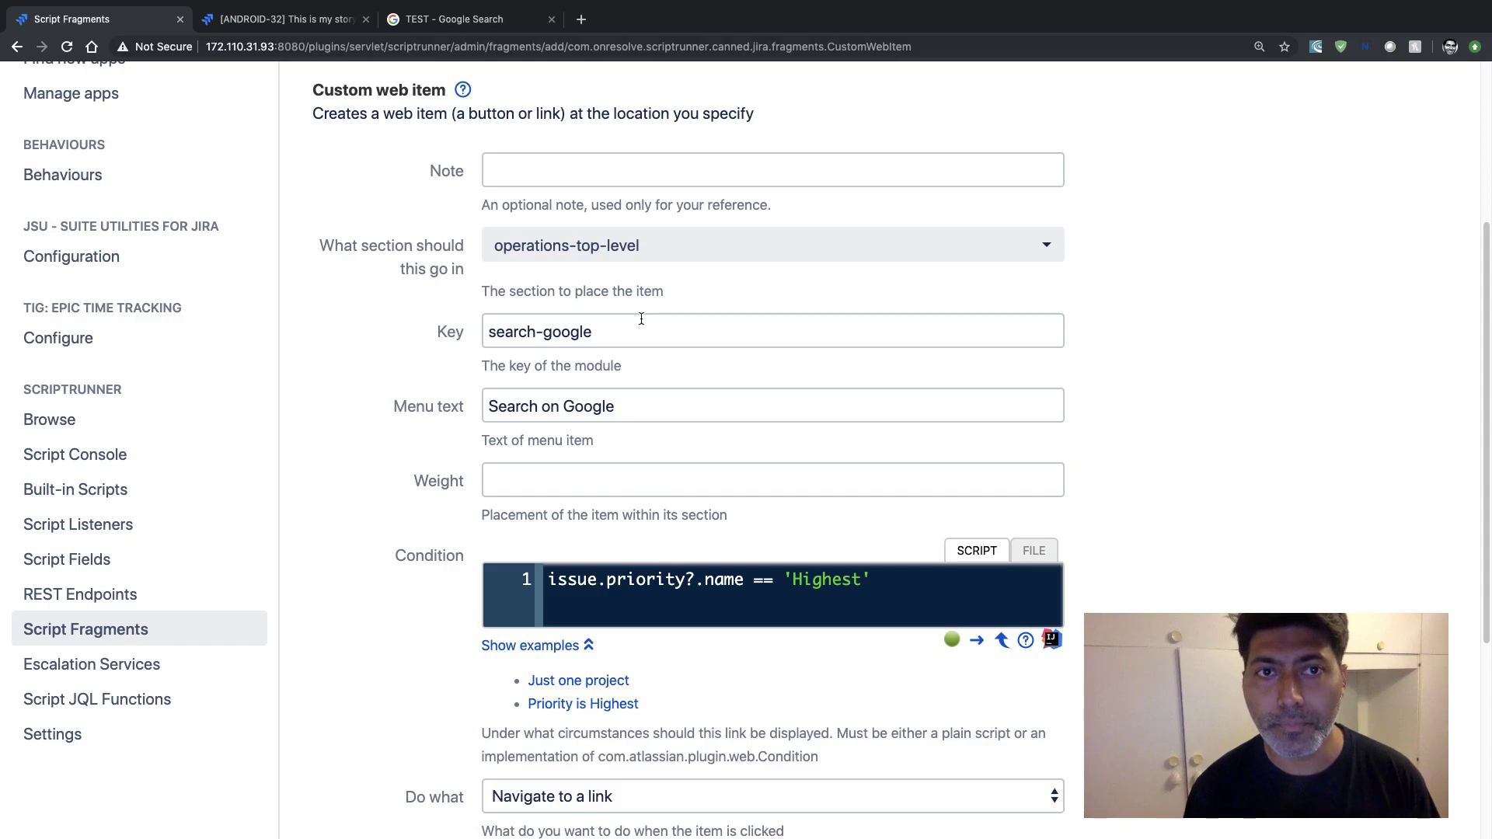
scroll(630, 420, down, 4)
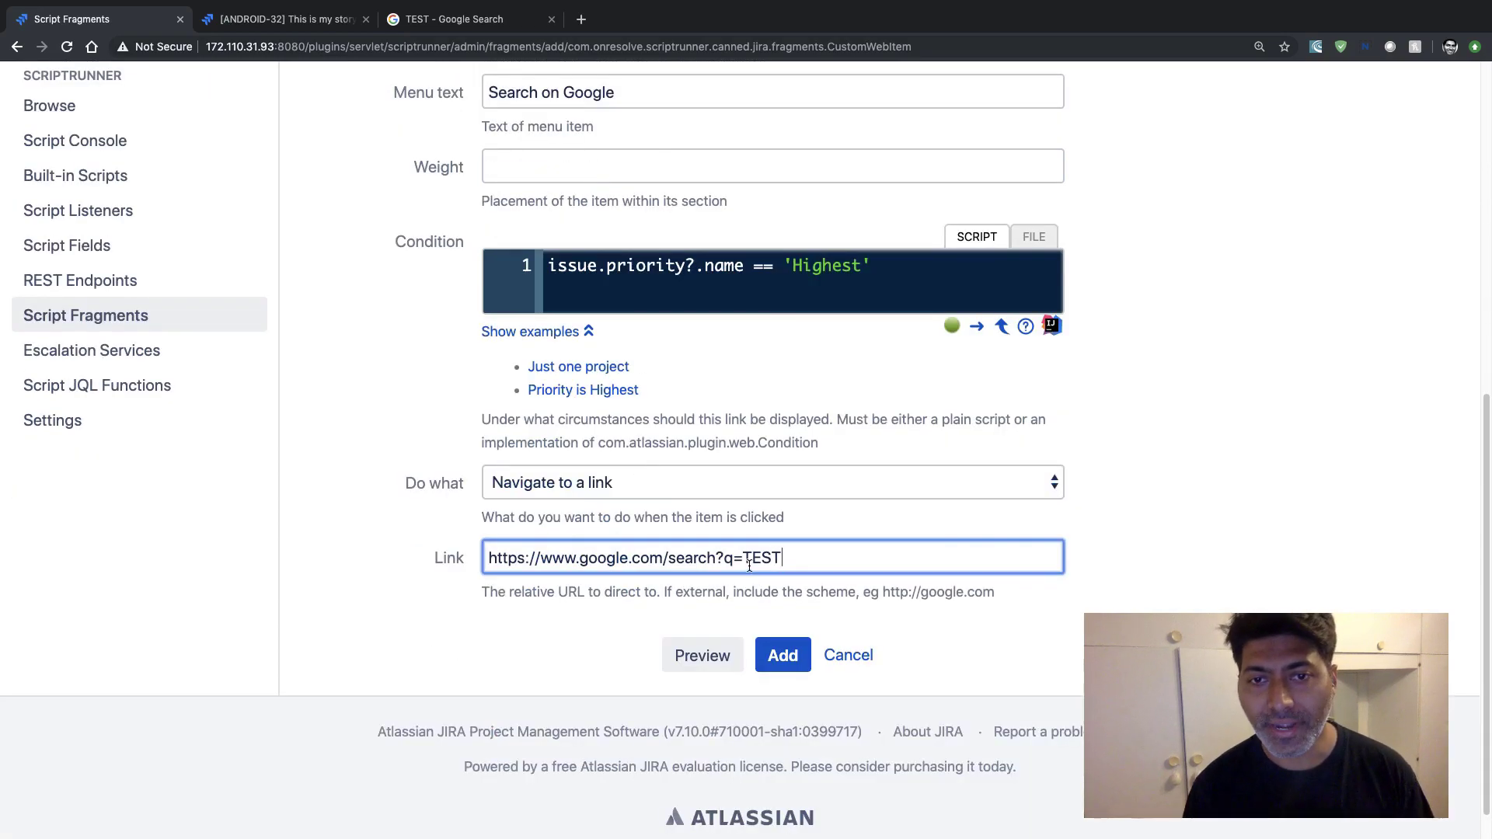
drag(744, 559, 810, 559)
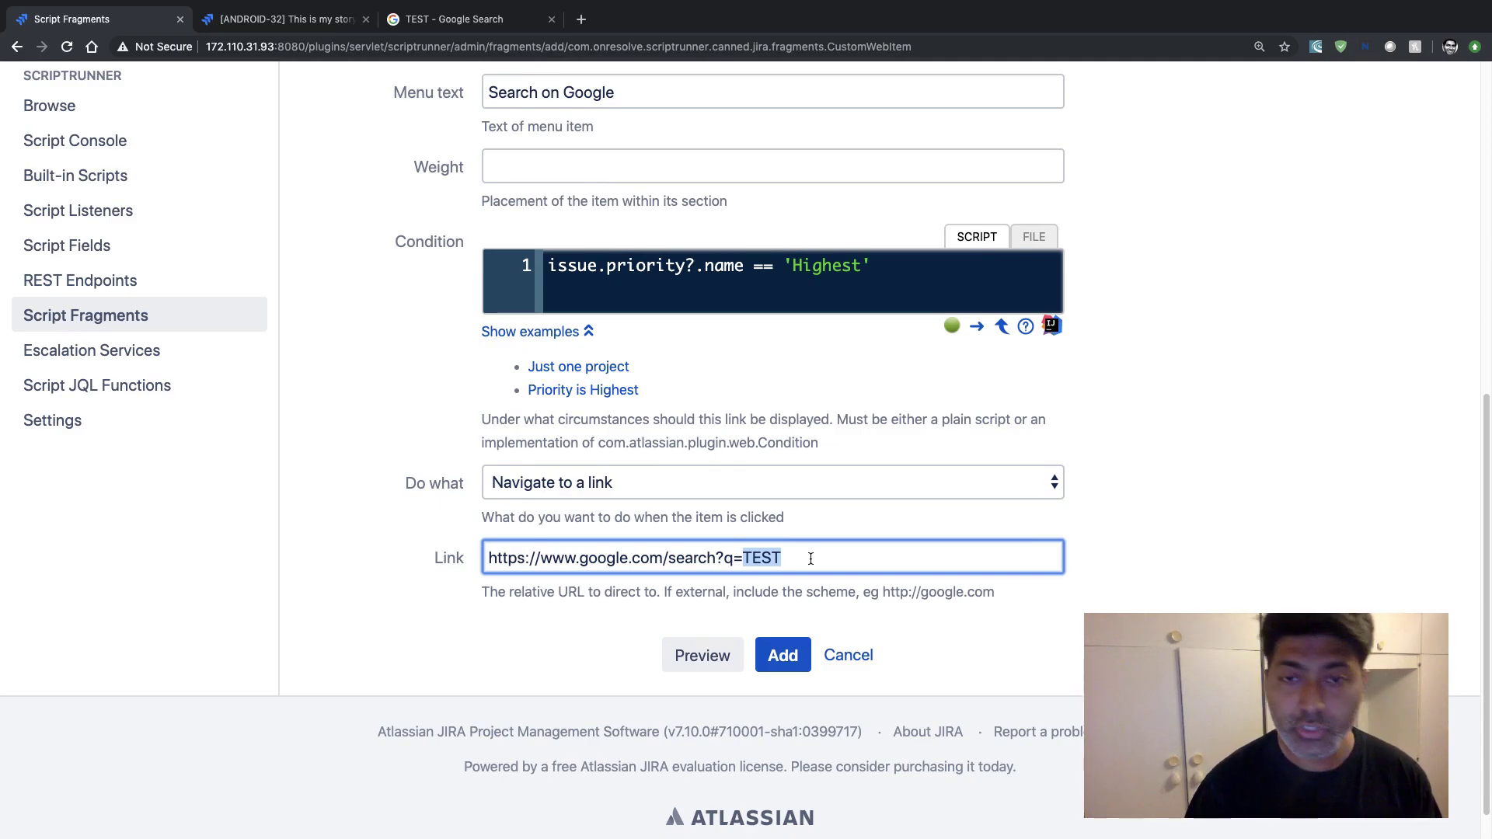
text($)
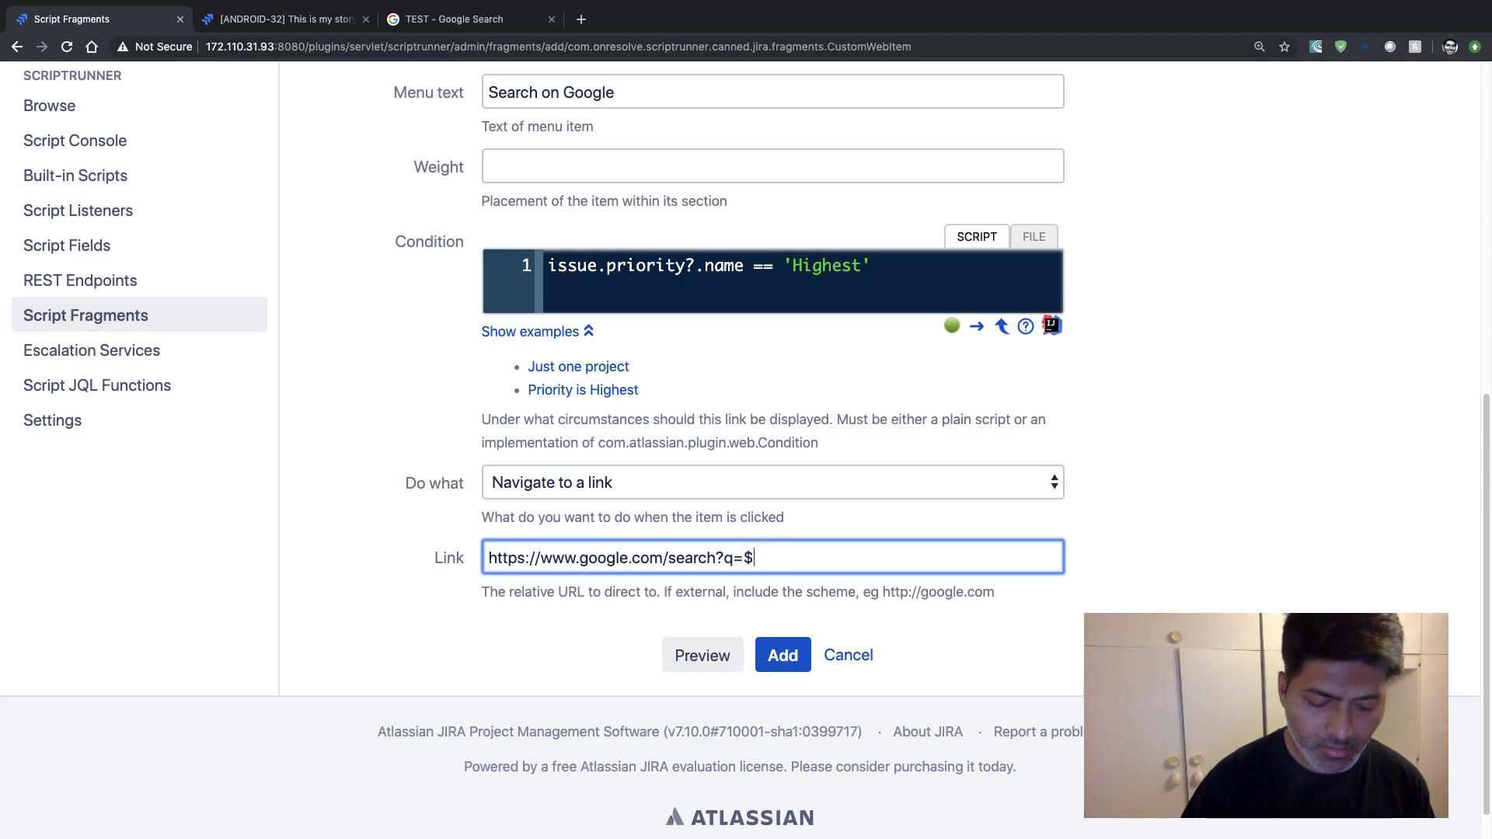
text(issue)
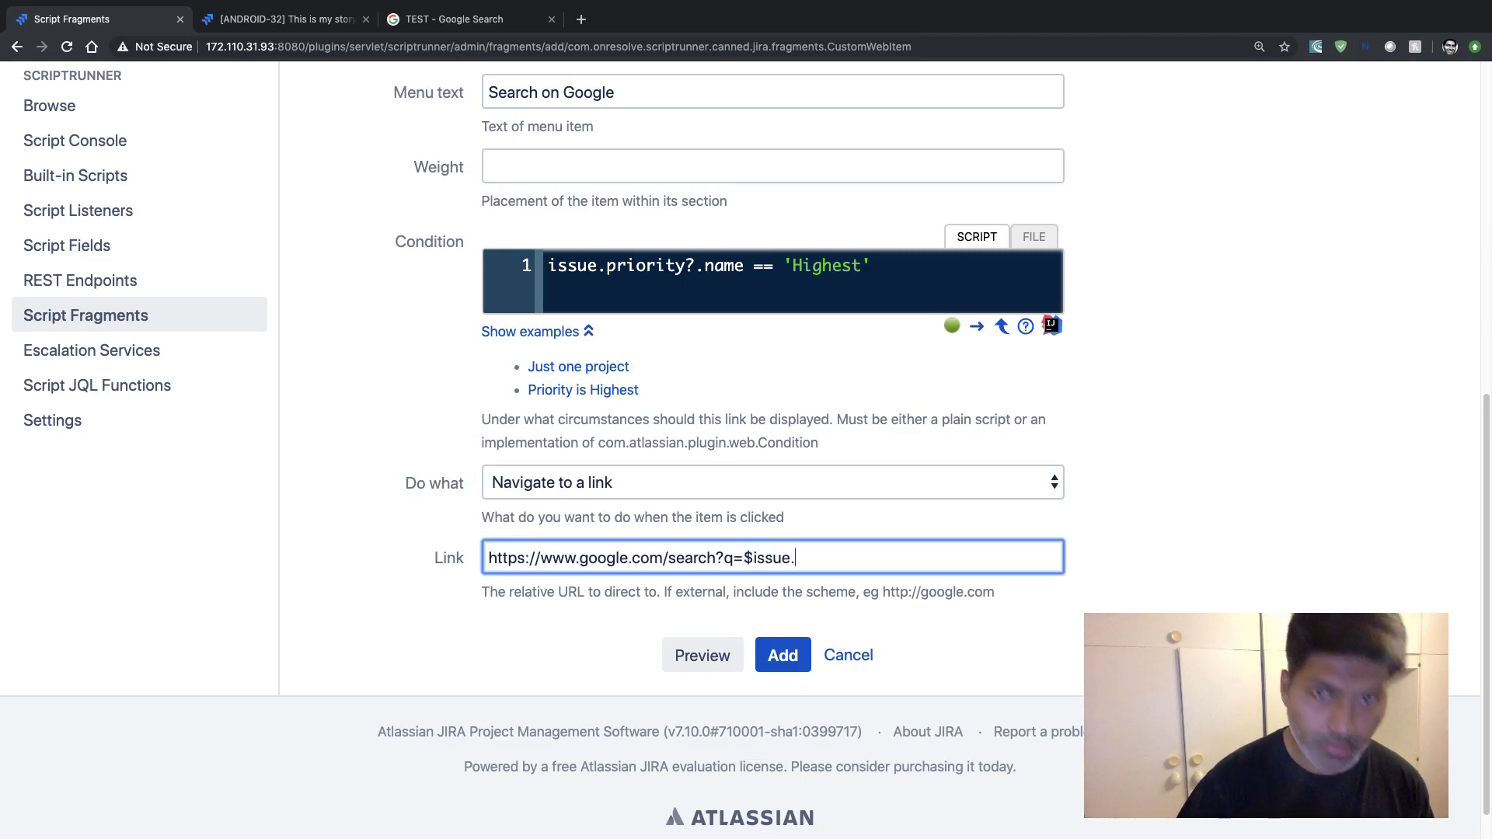
text(.summary)
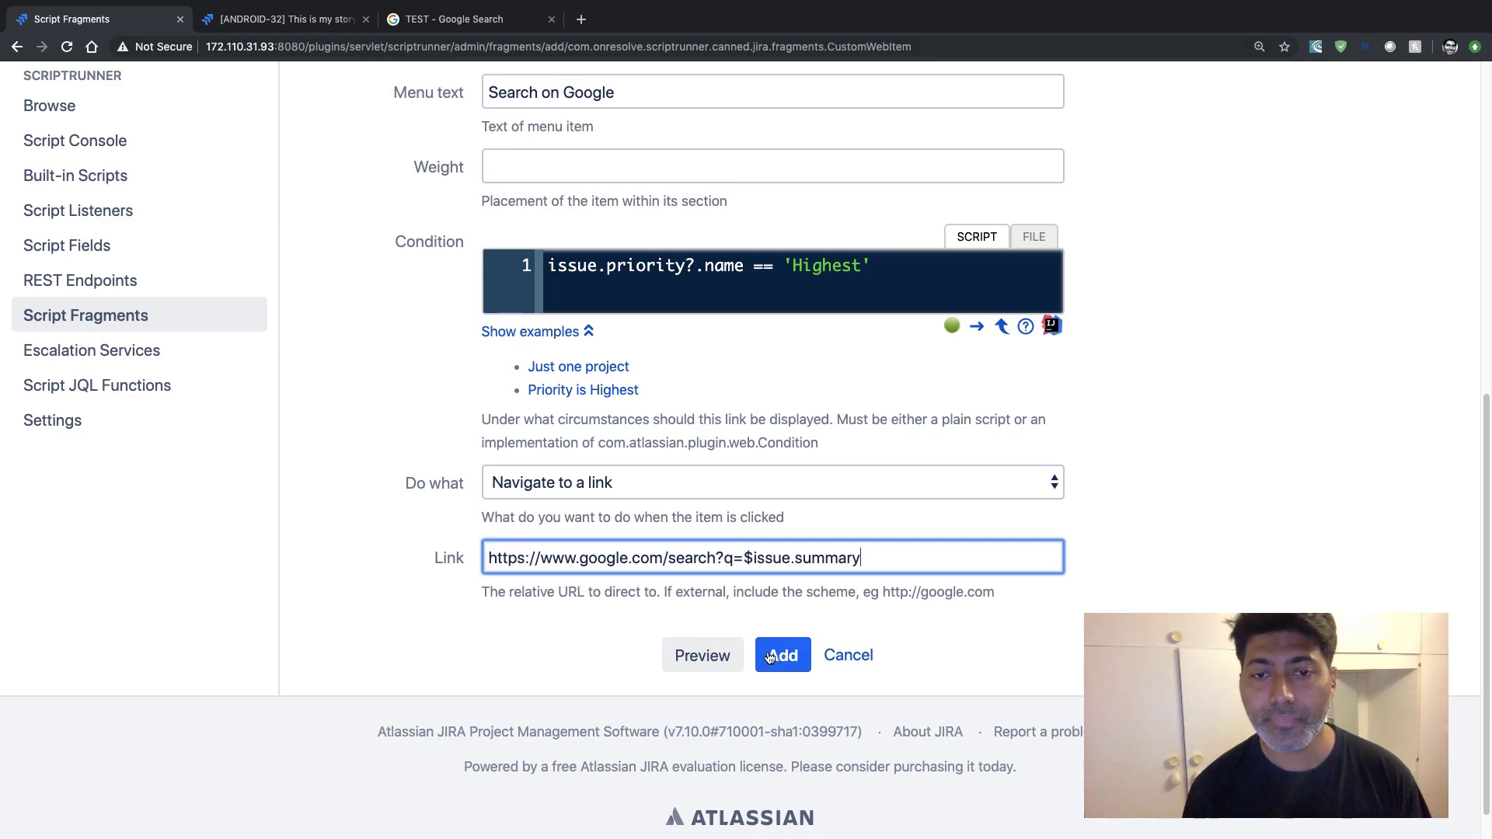
click(721, 657)
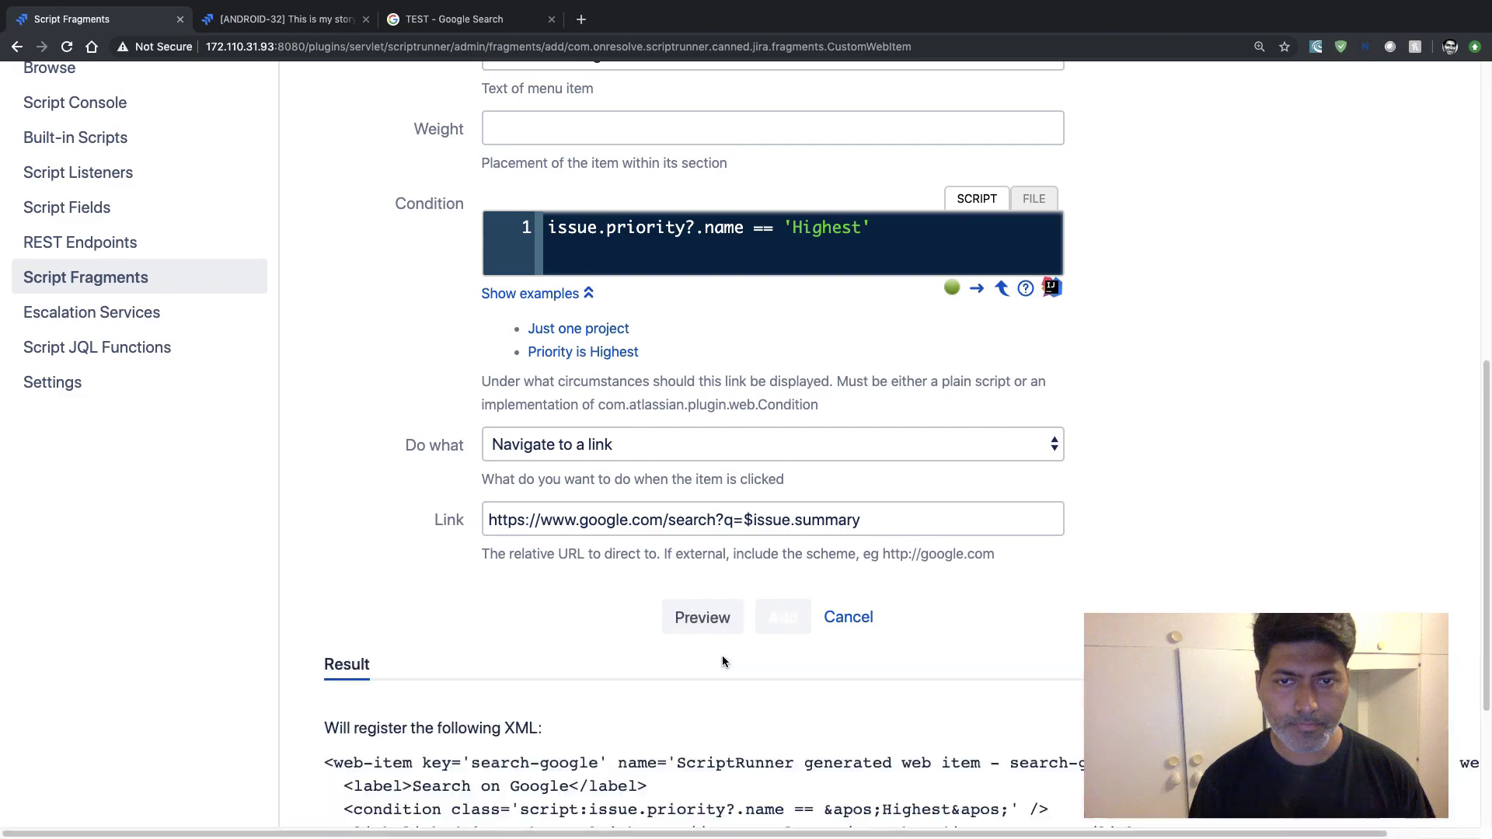
Step: Add the Search on Google web item after reviewing its XML preview
scroll(721, 655, down, 3)
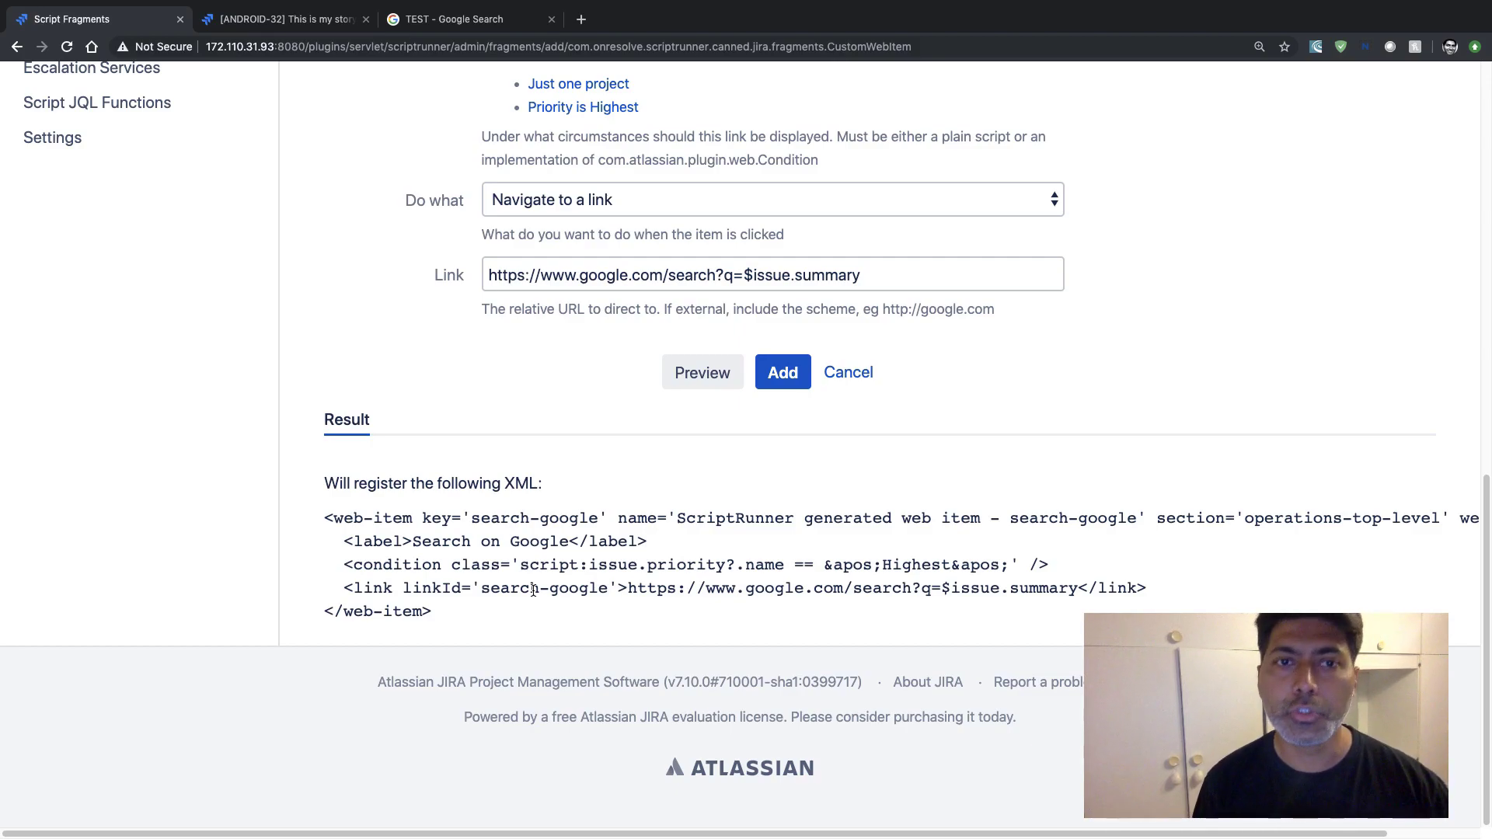
click(791, 371)
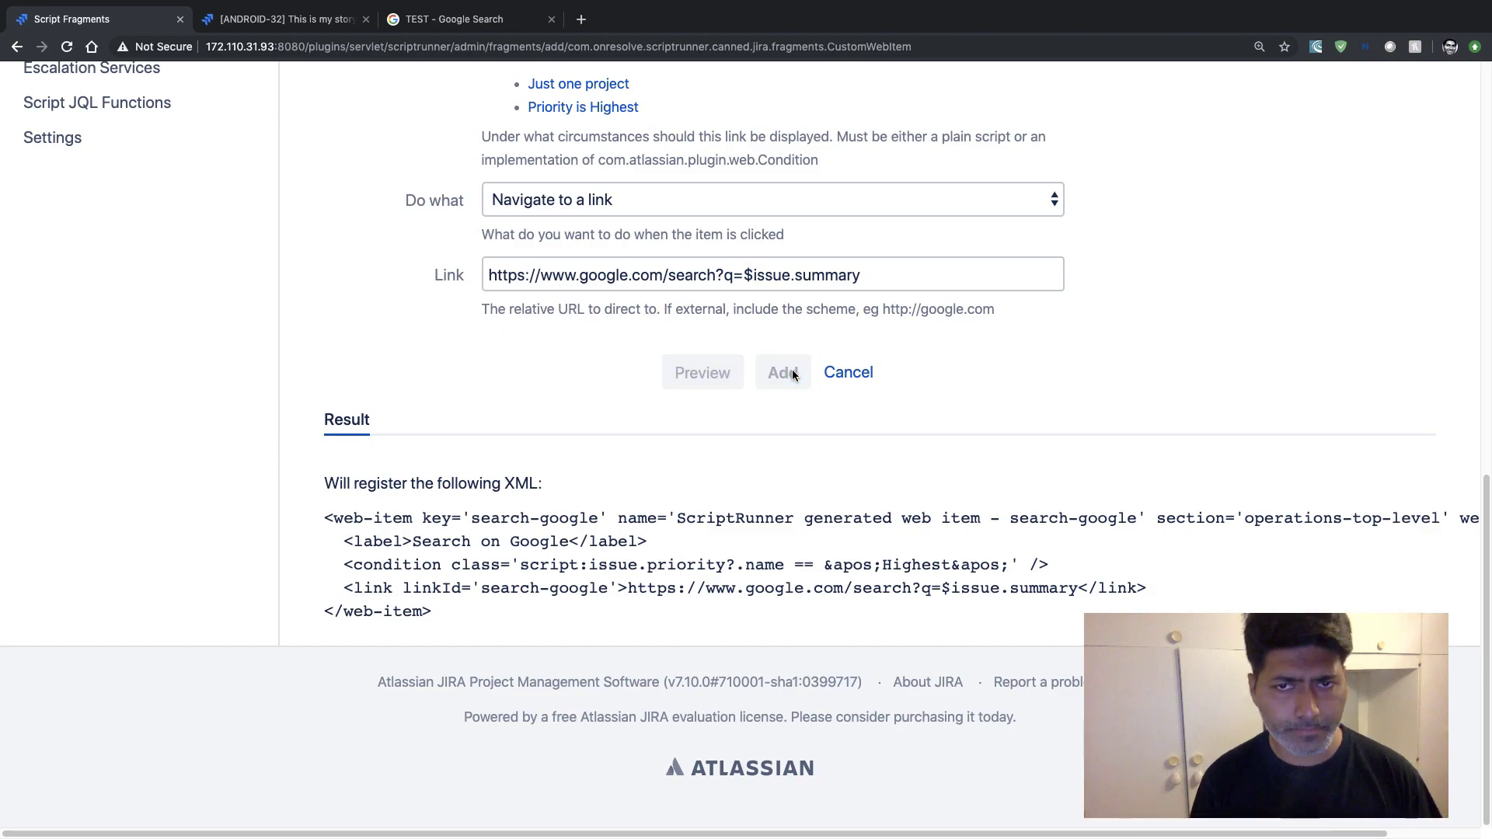
scroll(808, 470, down, 2)
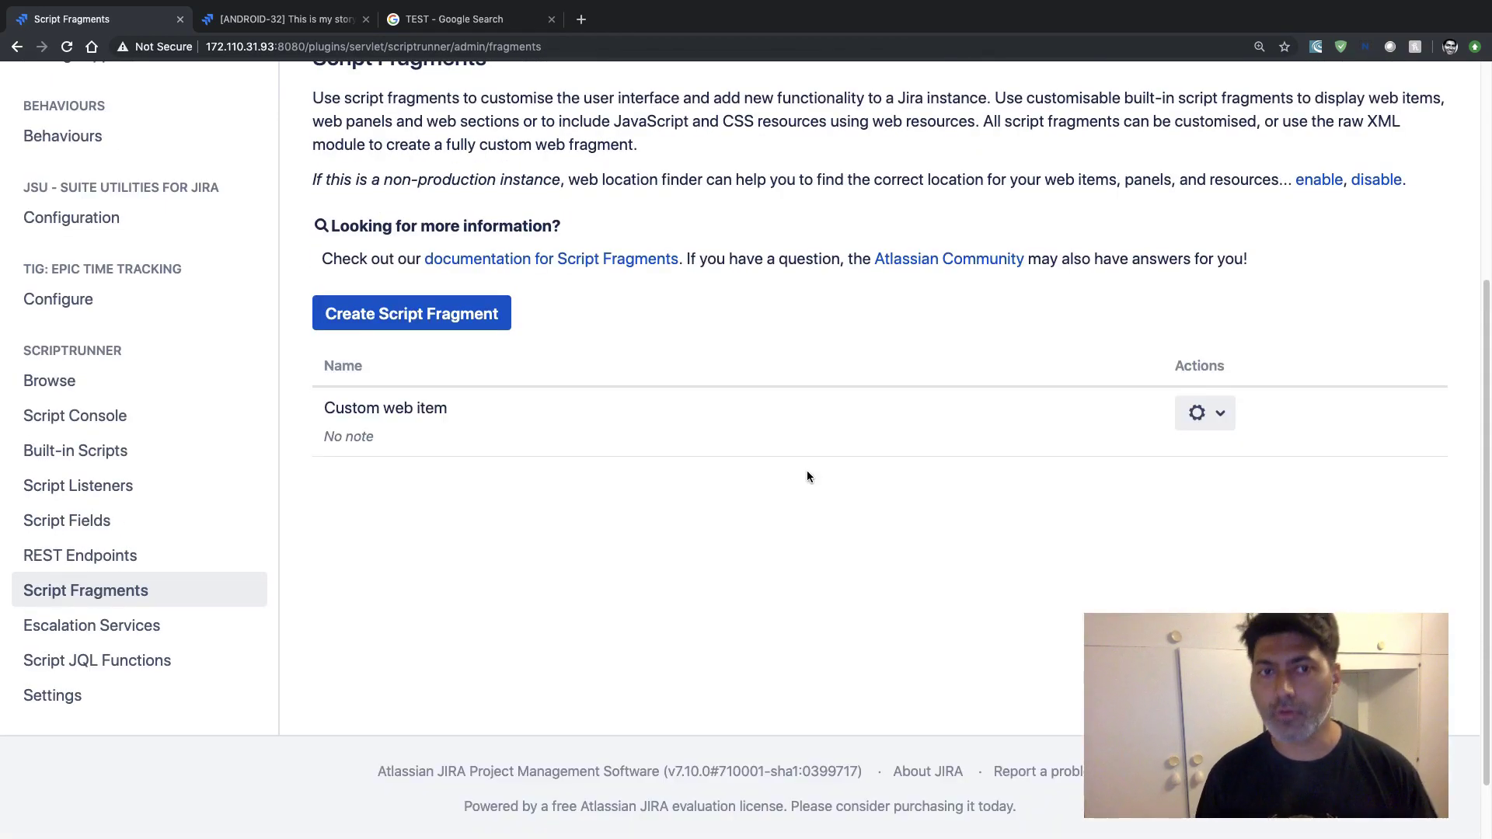
Step: Reload the ANDROID-32 story and close the TEST - Google Search tab
key(ctrl+Tab)
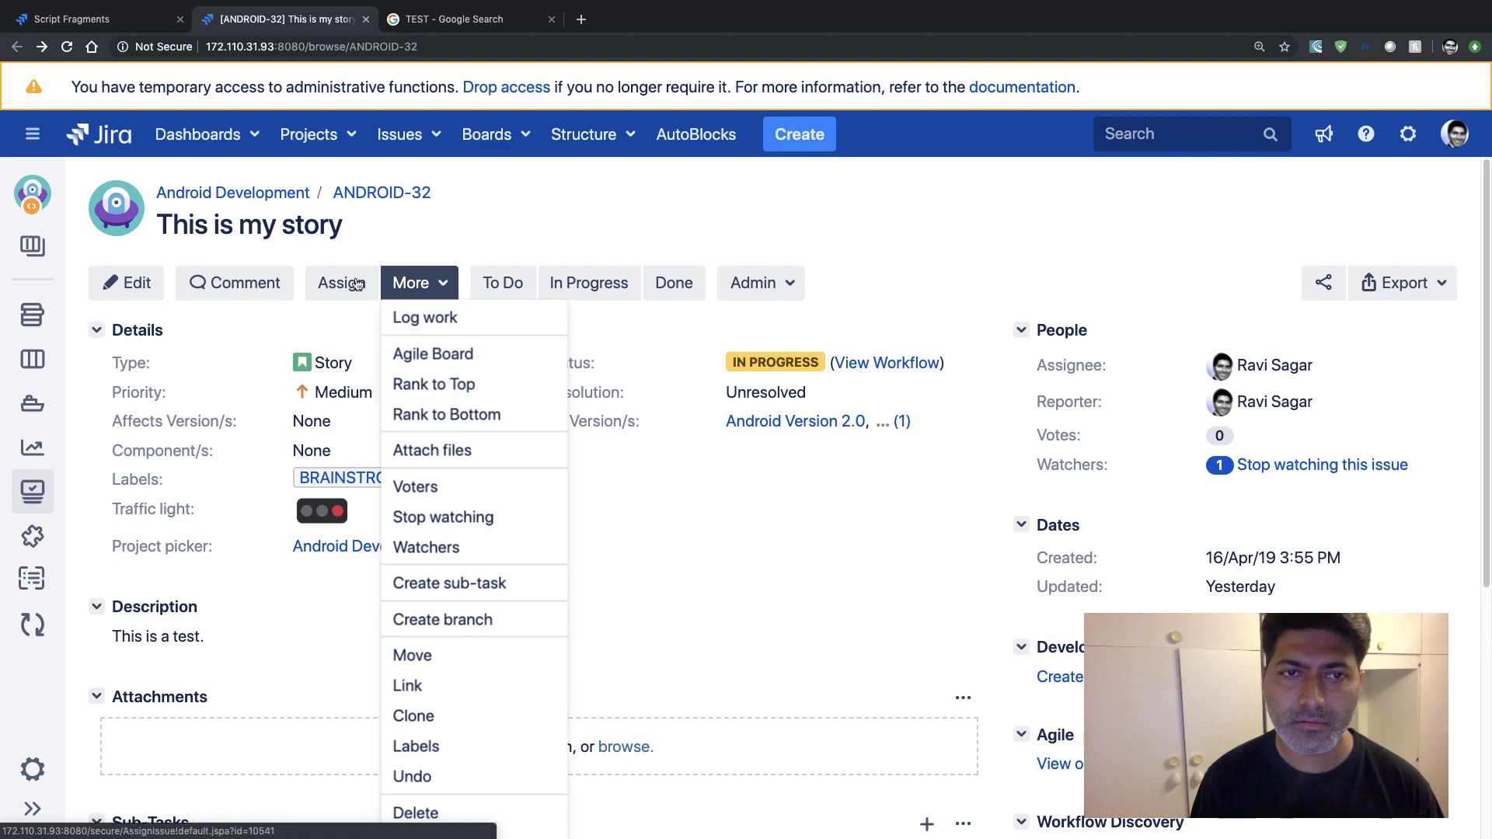
click(442, 243)
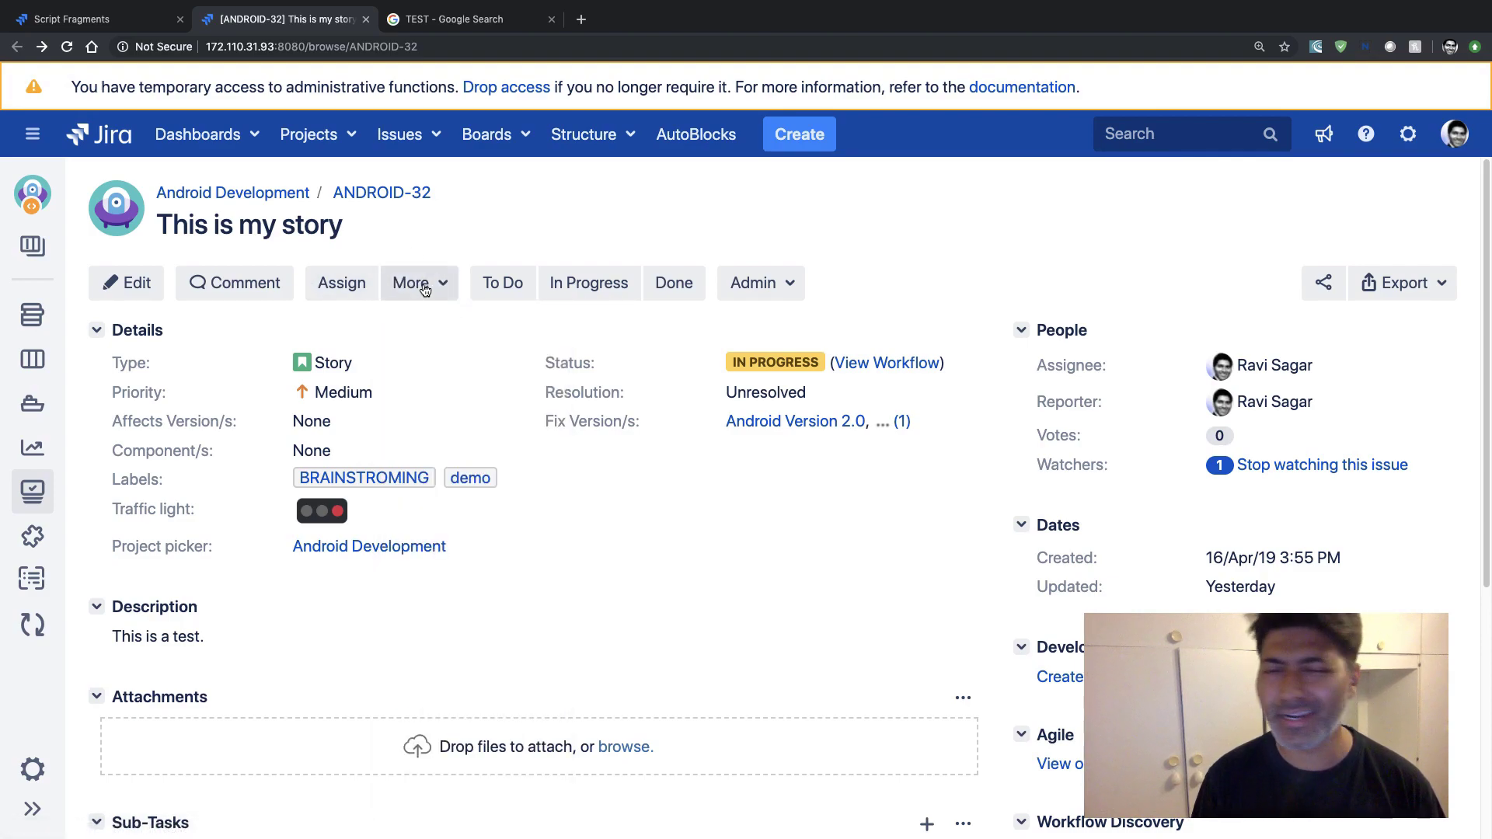
click(71, 49)
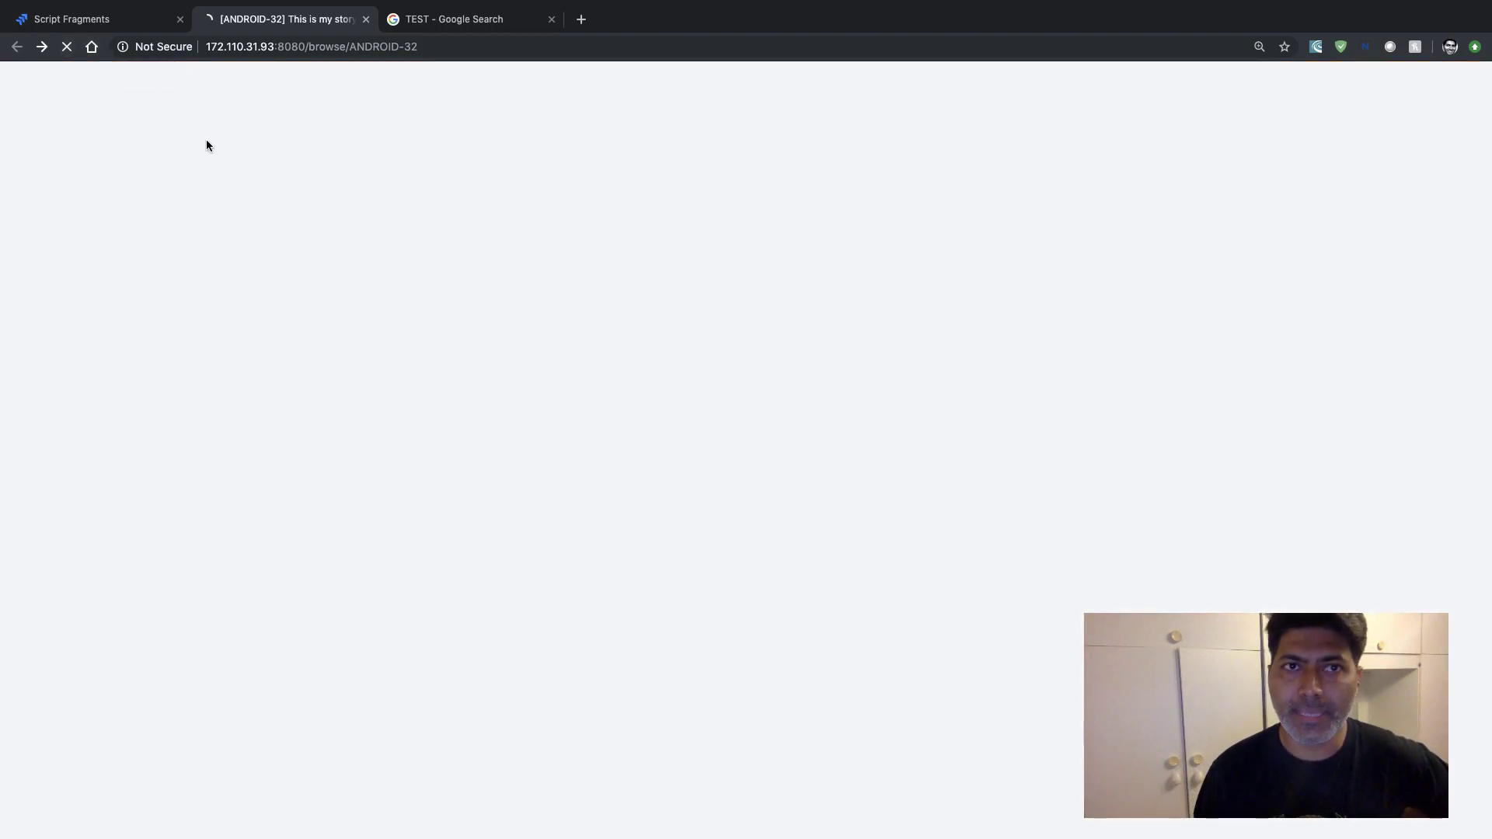
click(551, 20)
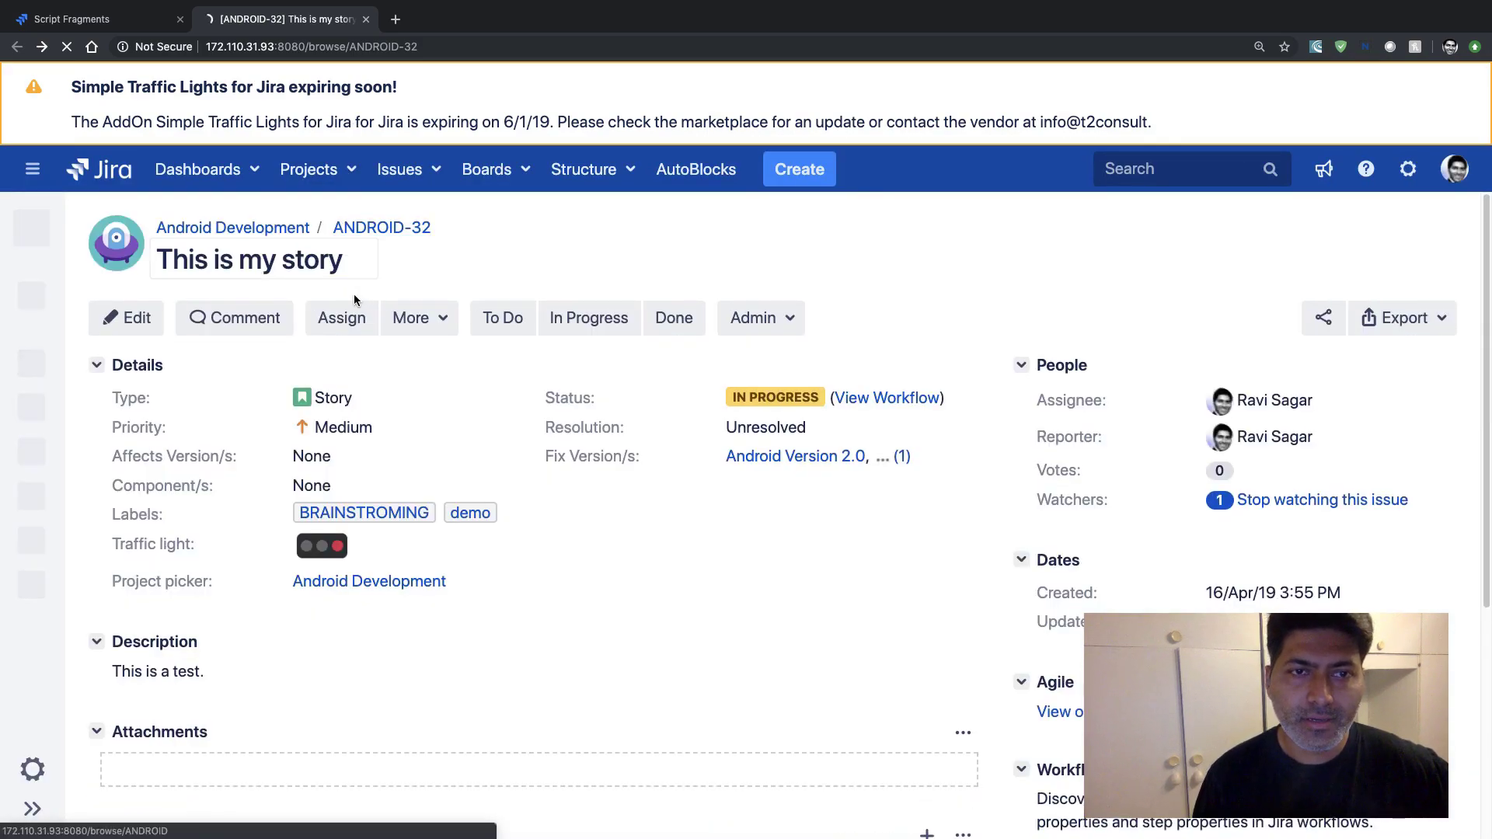
Step: Check ANDROID-32's More actions menu for the new Search on Google item
click(432, 329)
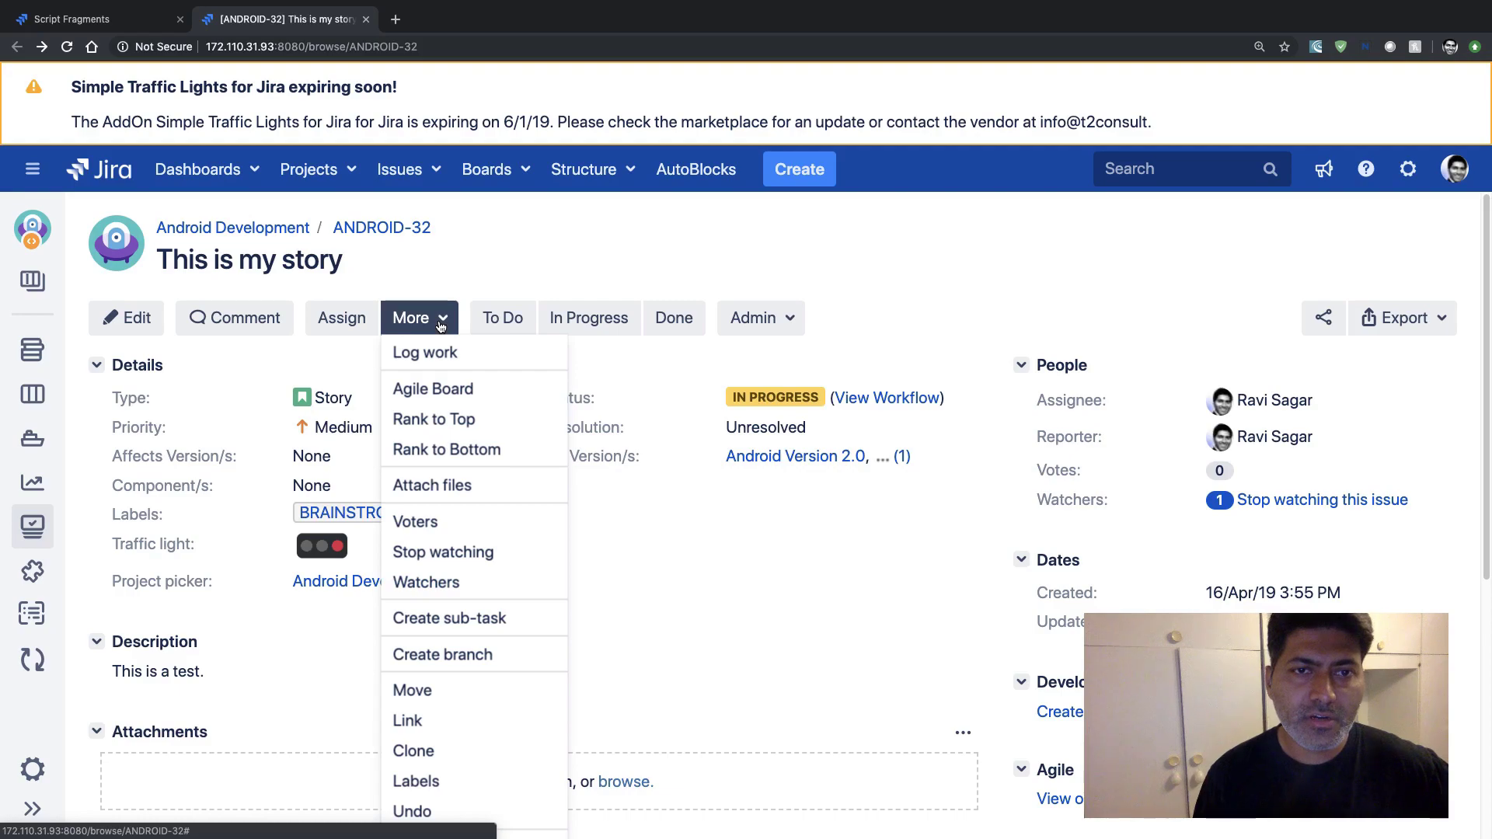
click(464, 285)
scroll(463, 286, down, 2)
scroll(456, 291, up, 2)
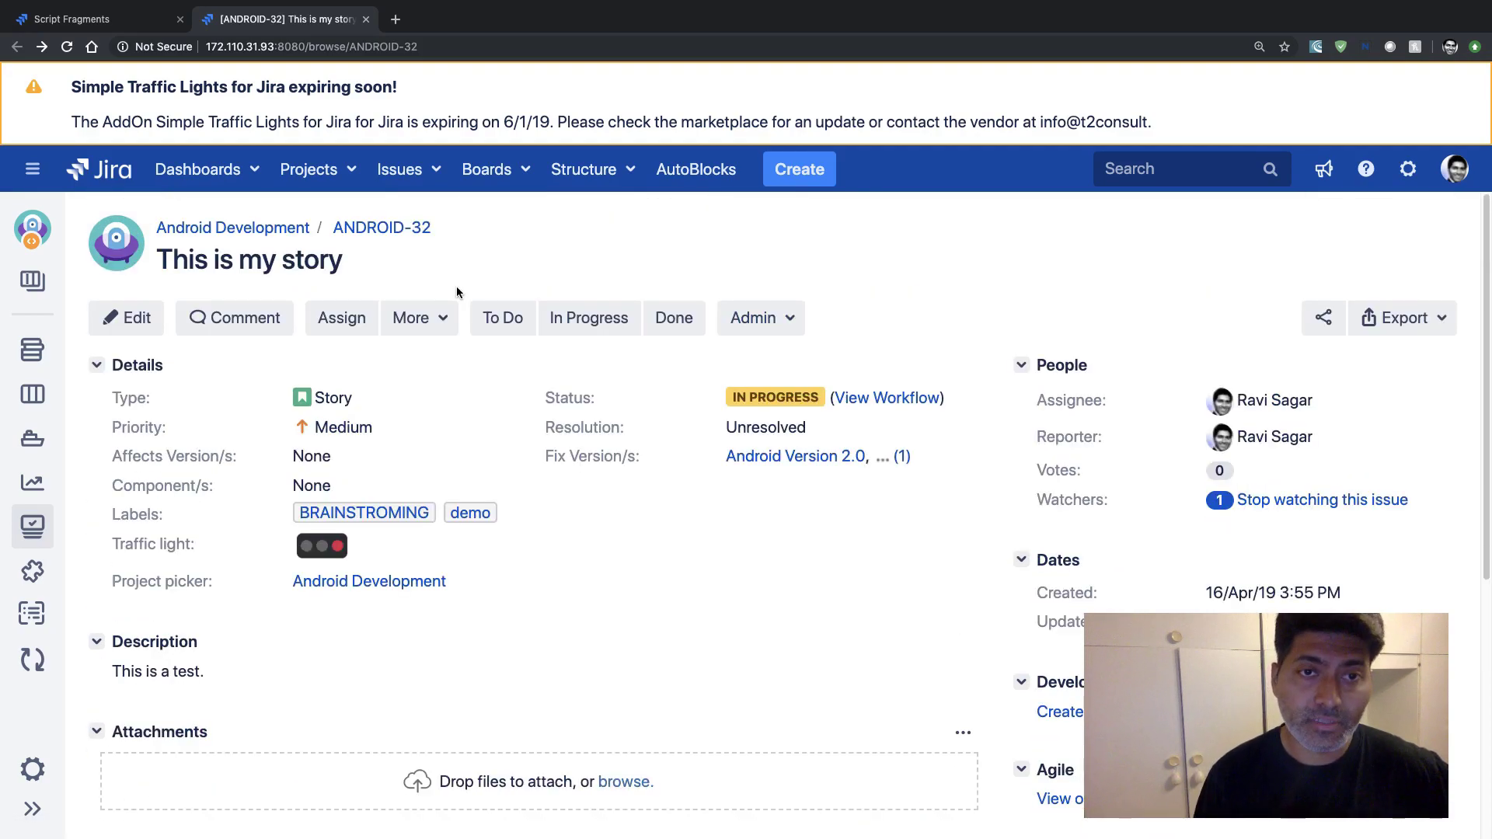
click(444, 327)
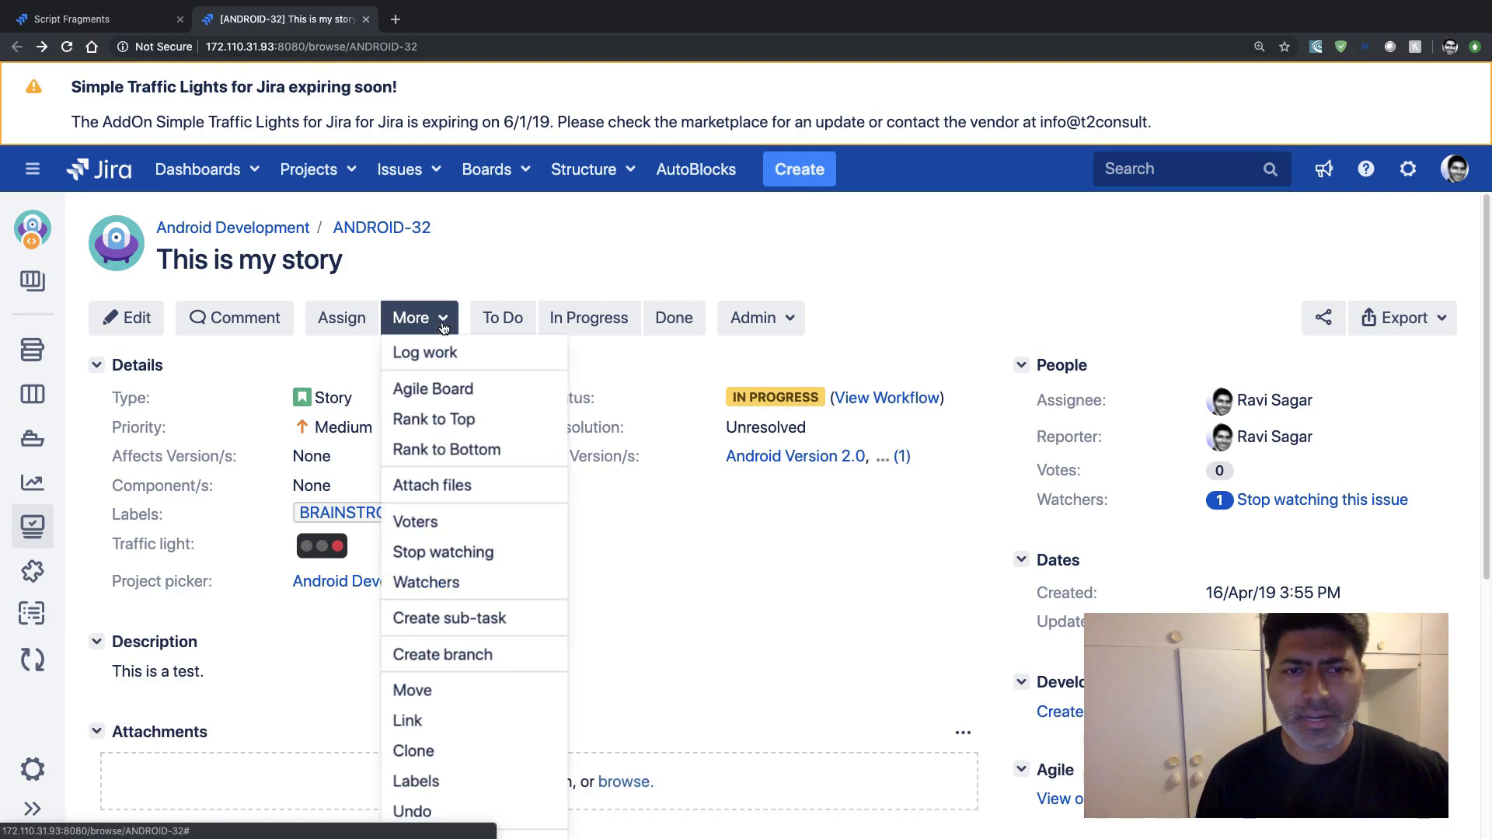
click(493, 290)
click(442, 326)
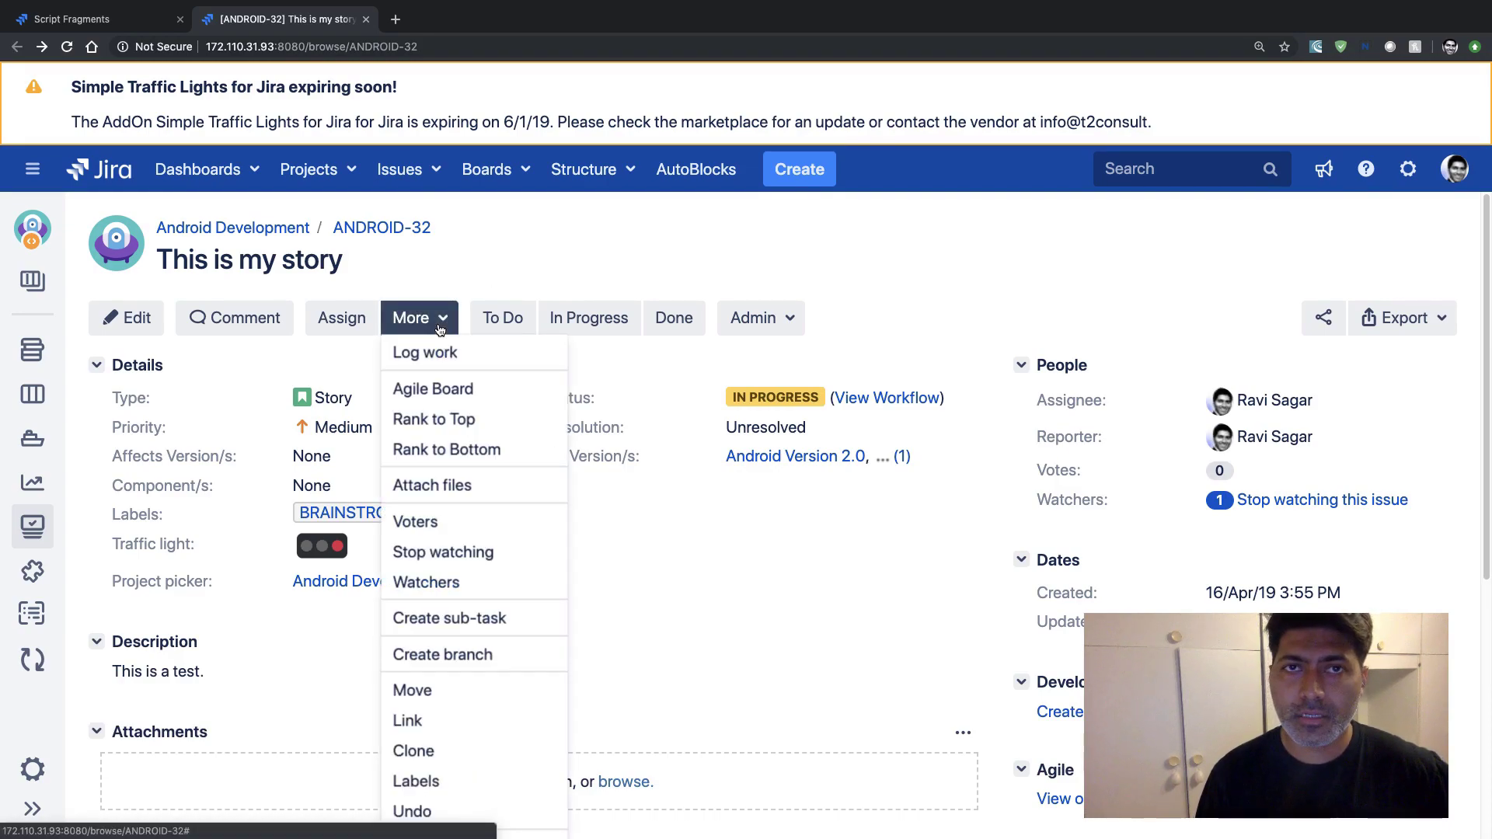
click(511, 261)
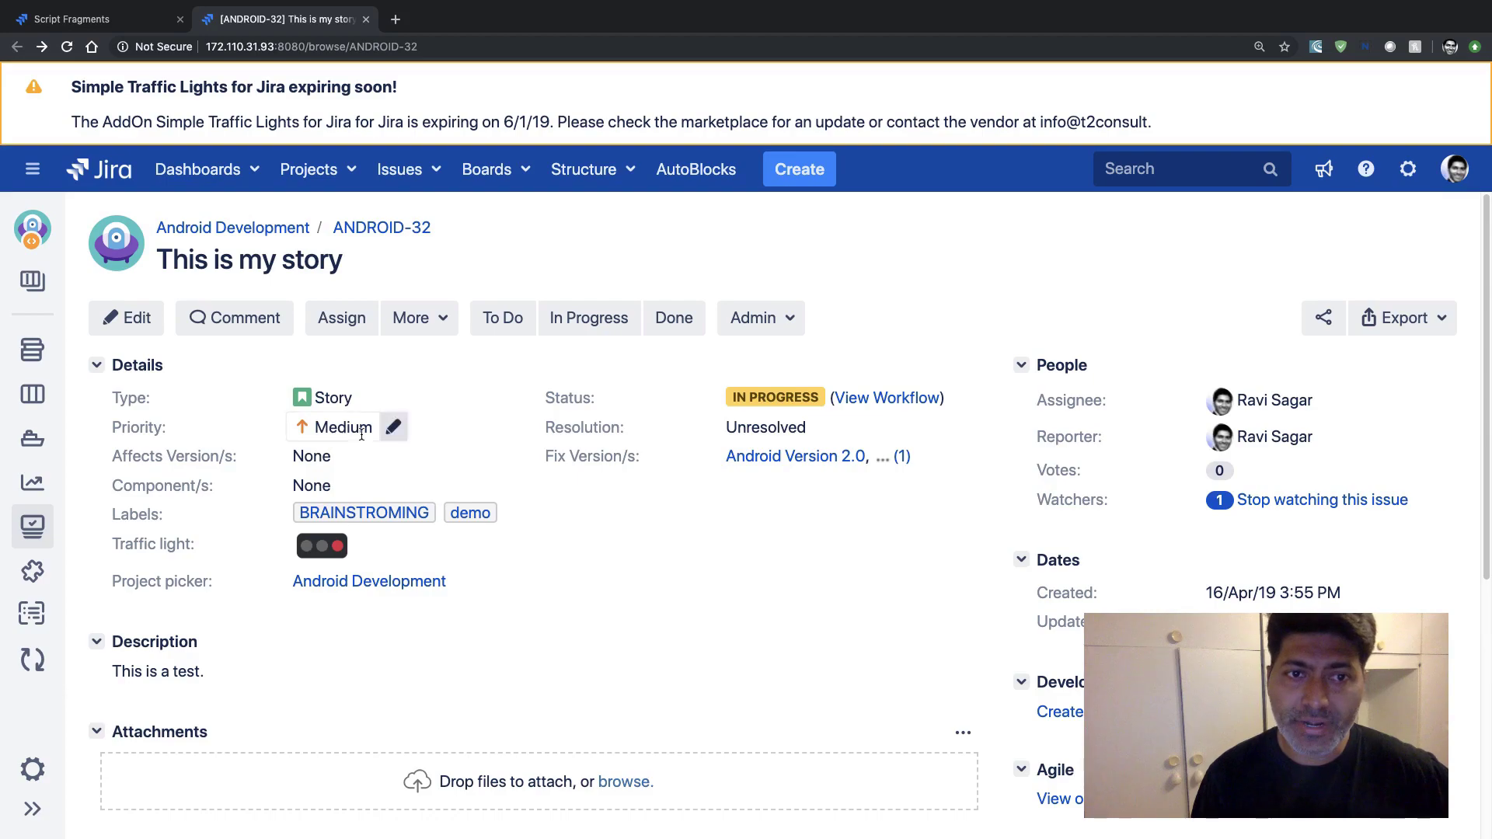
Step: Change ANDROID-32's priority from Medium to Highest, then check the More menu for Search on Google
click(395, 429)
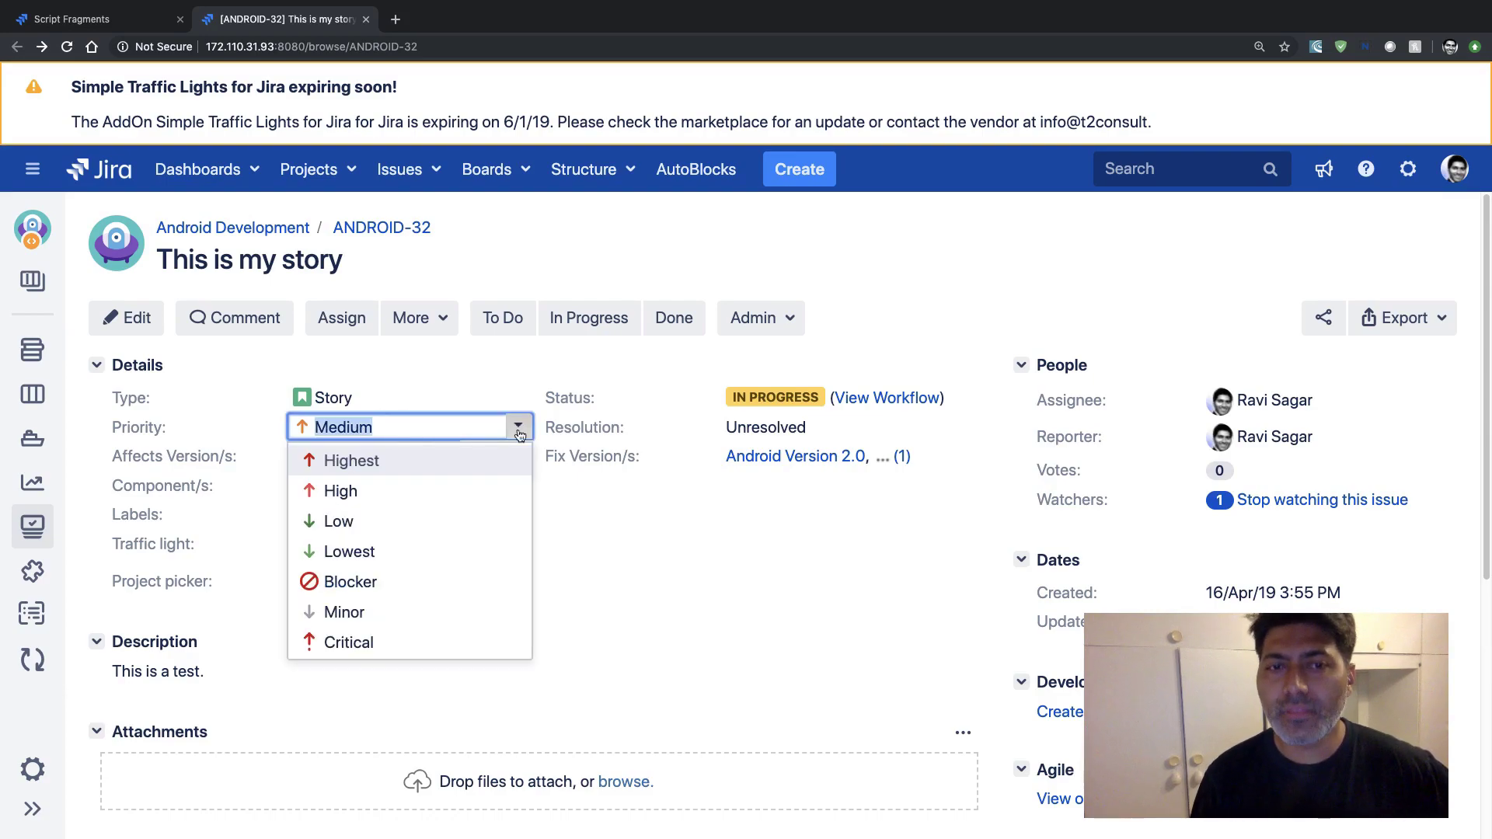
click(390, 462)
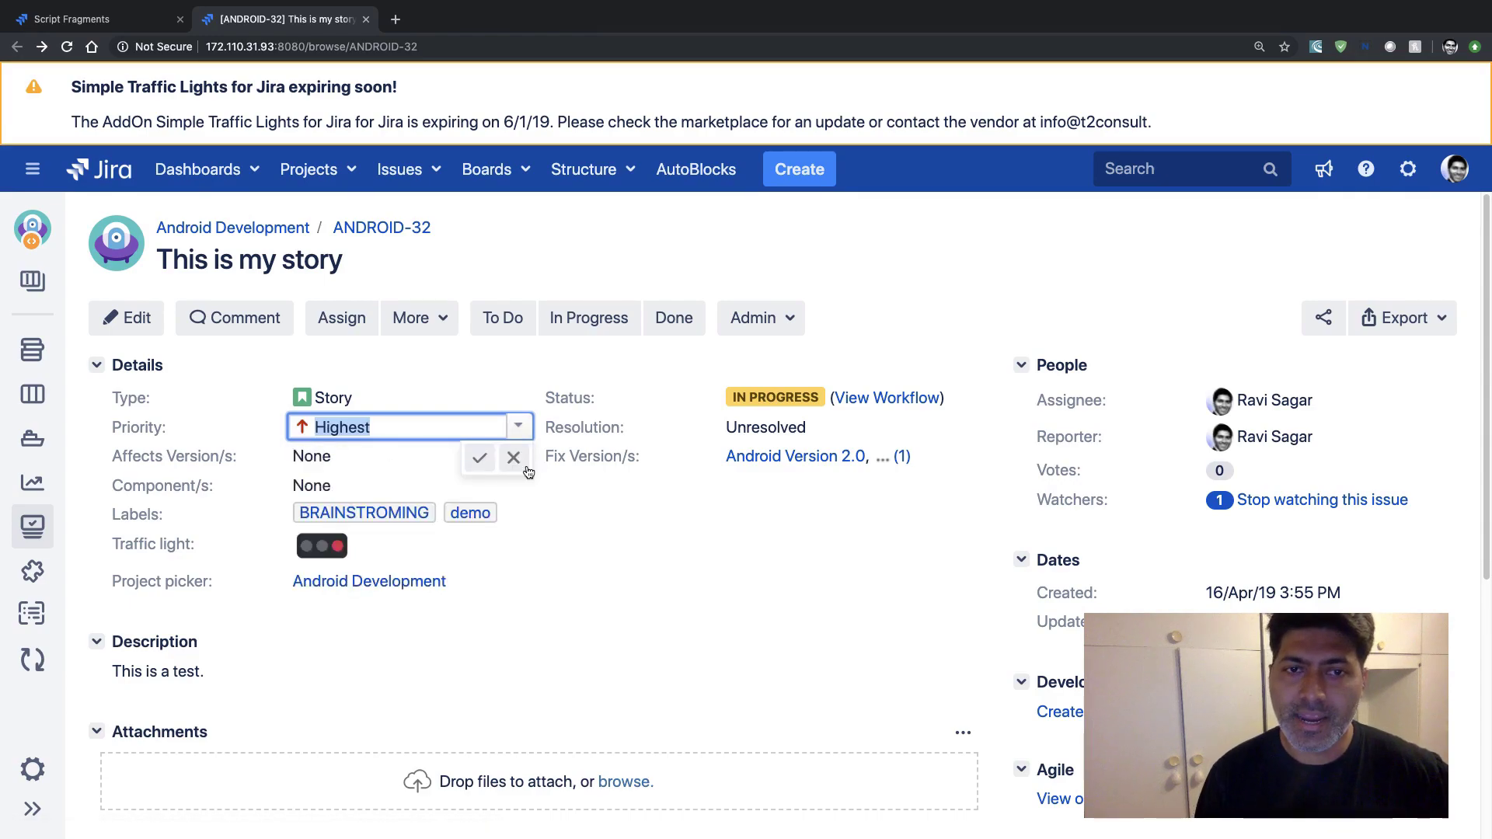
click(488, 464)
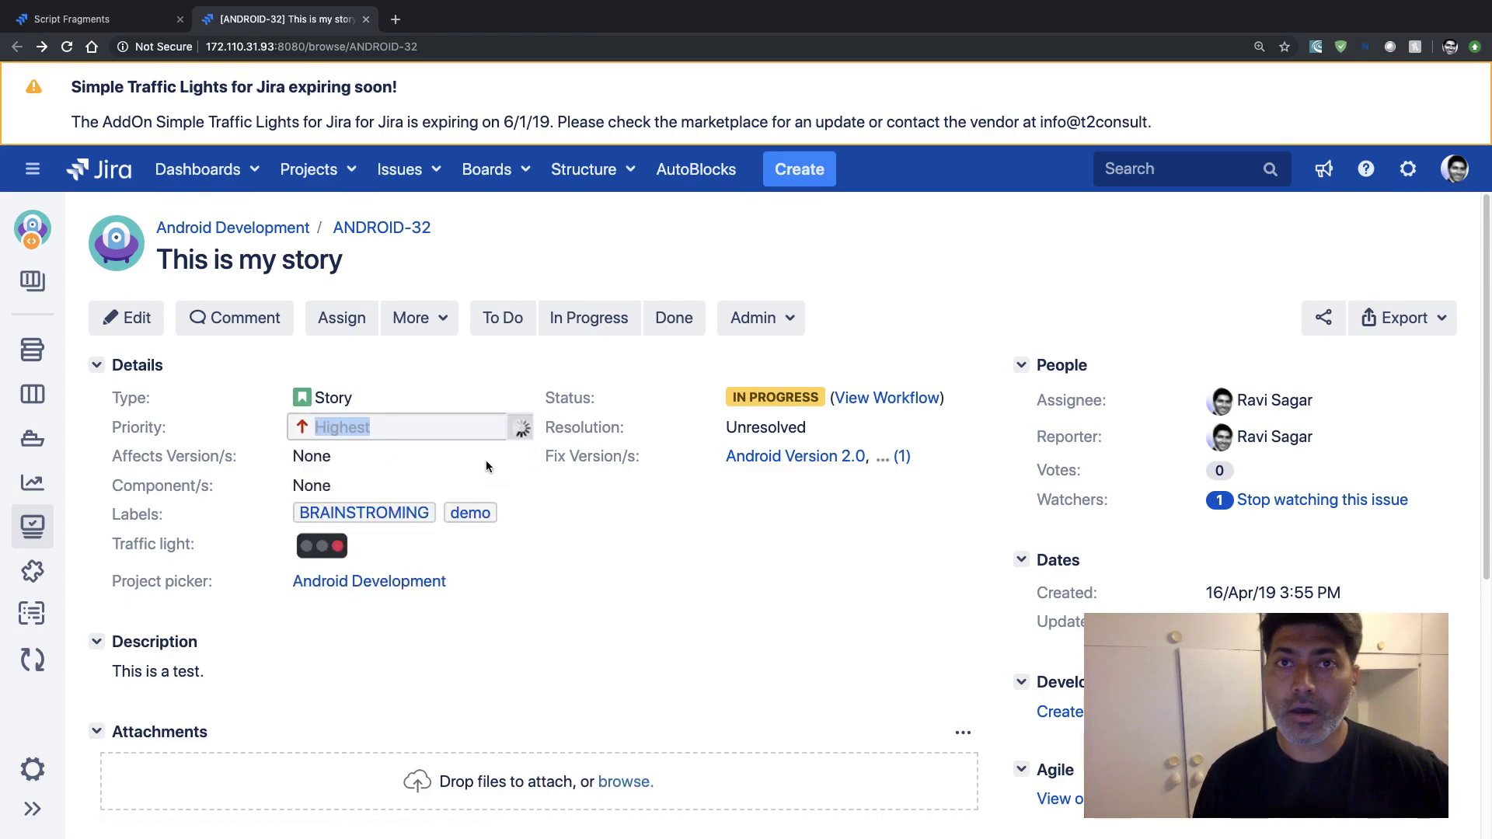
click(448, 333)
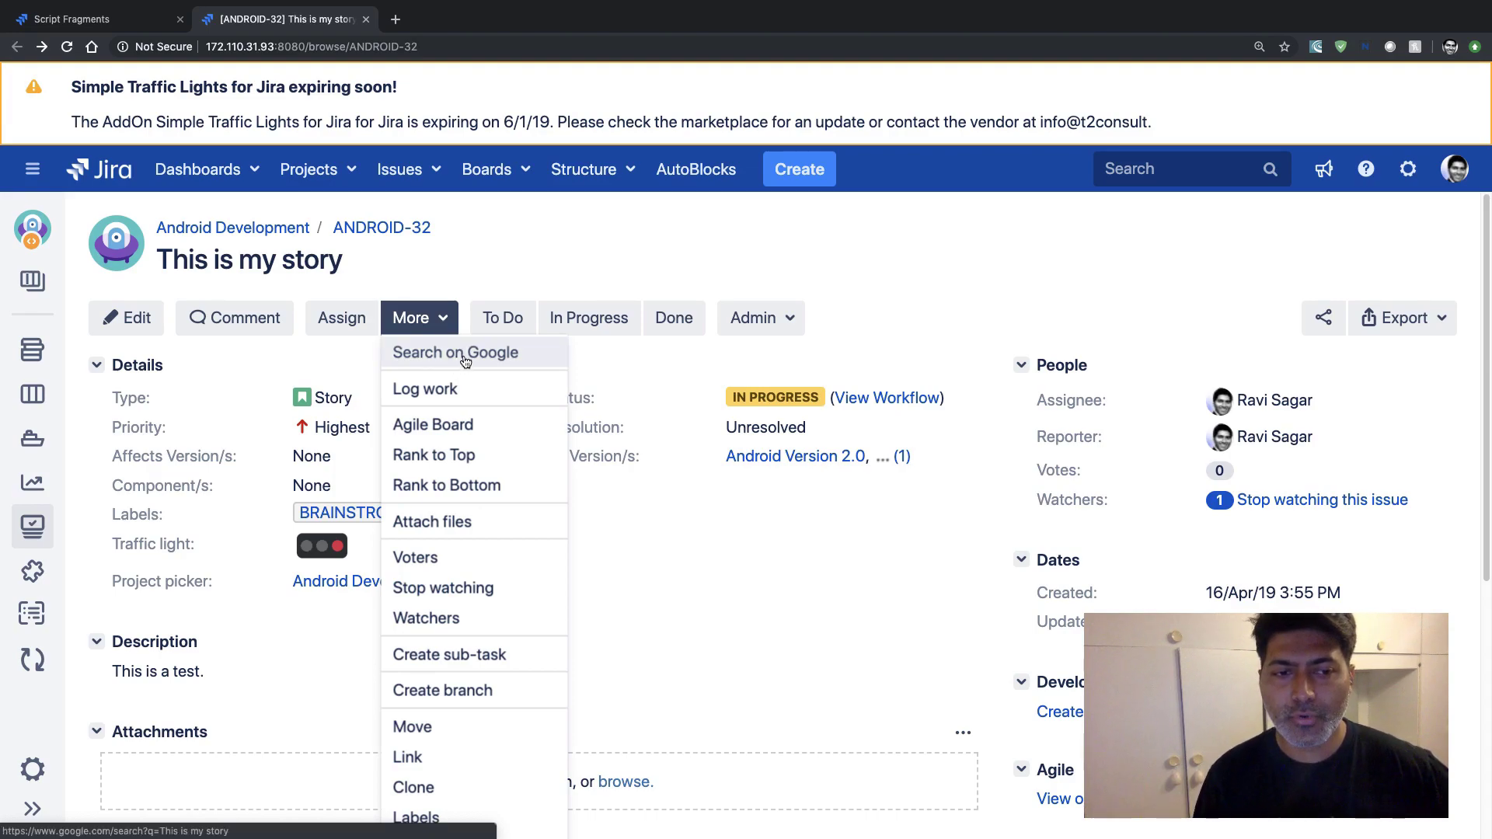
Step: Run Search on Google to get Google results for 'This is my story', then zoom in on them
click(466, 360)
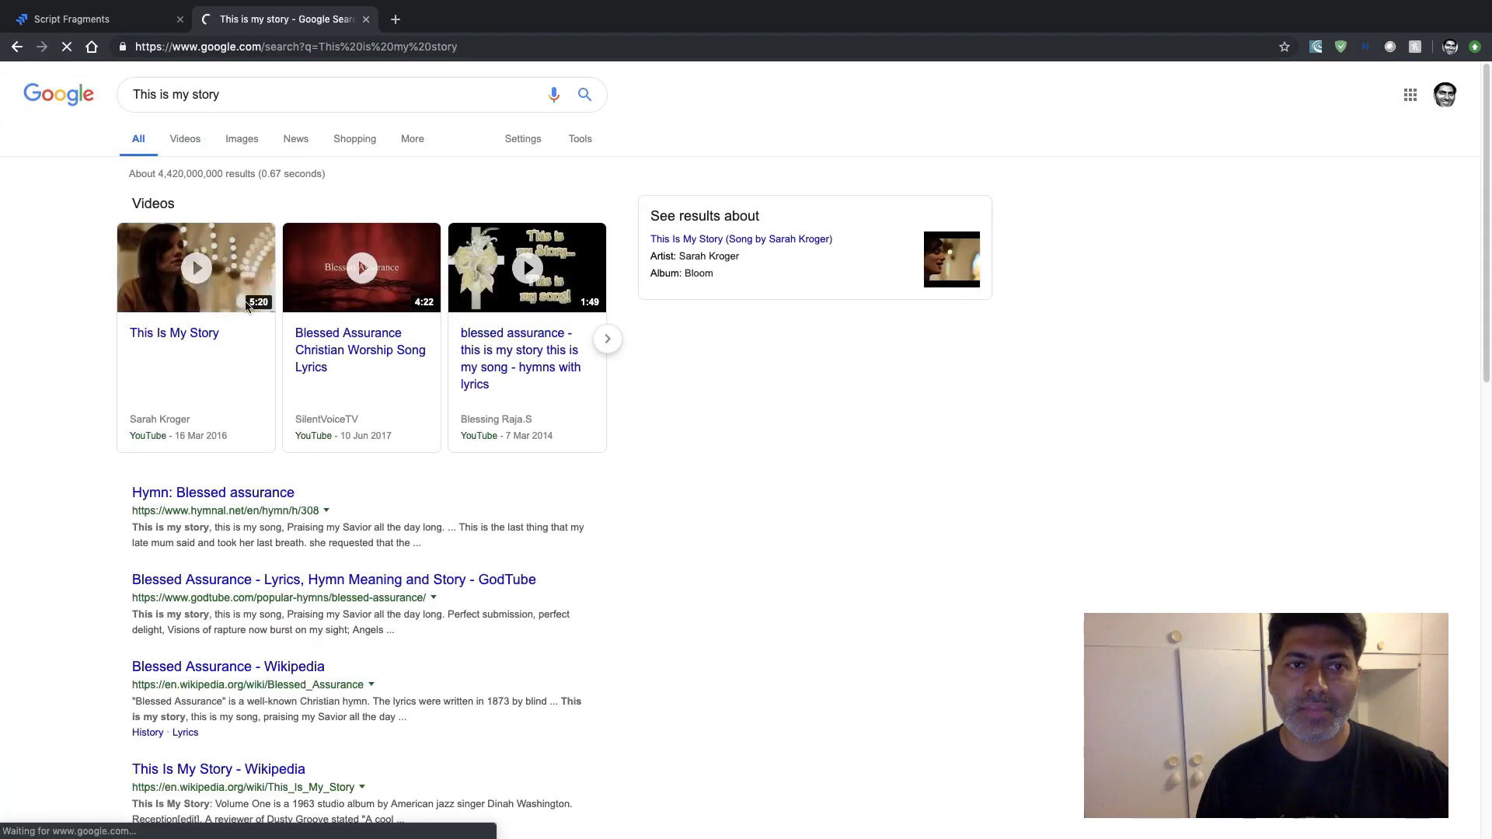
scroll(133, 334, down, 2)
scroll(133, 326, up, 2)
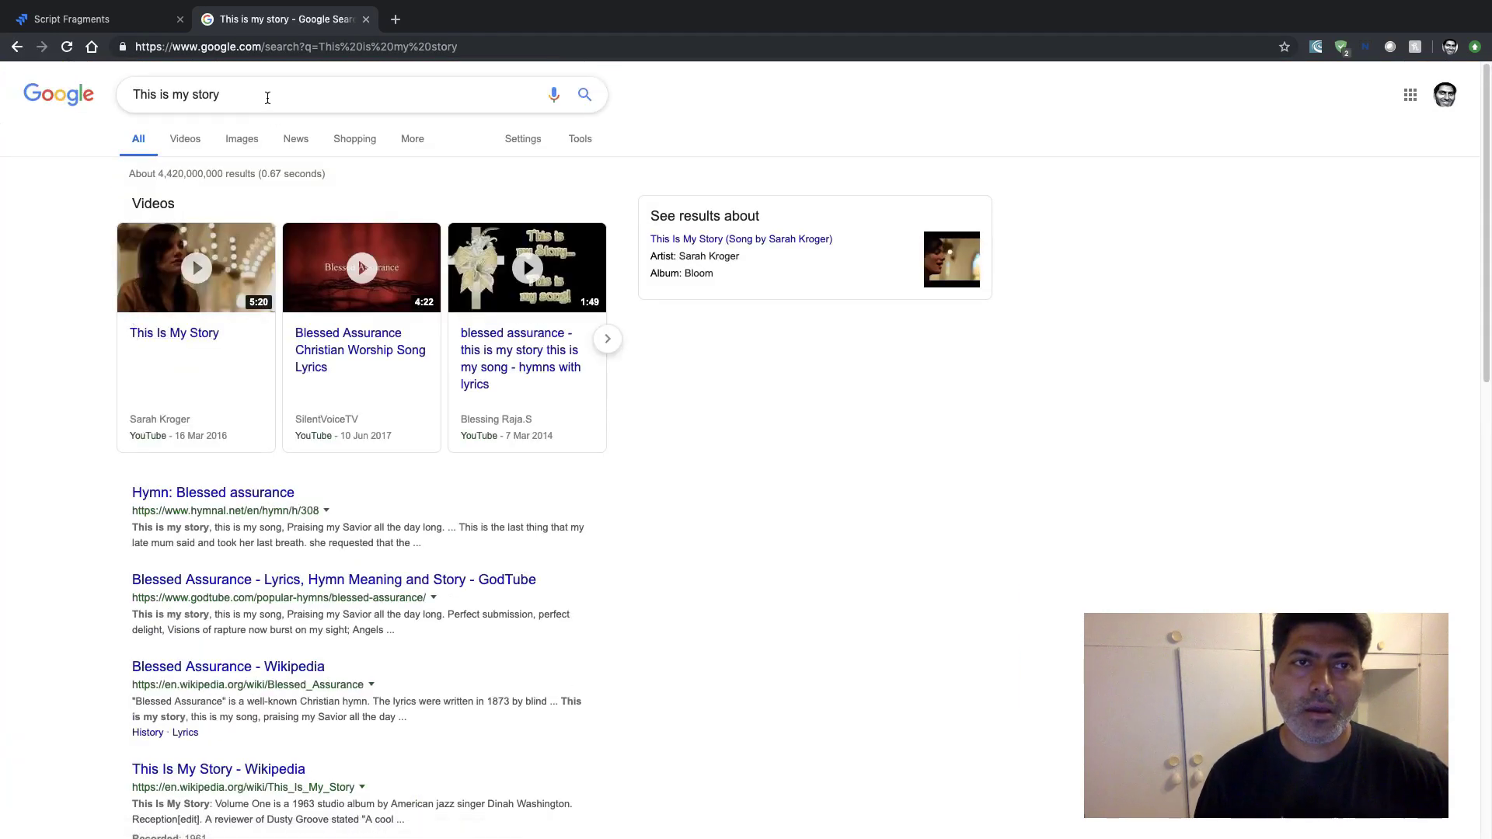
triple_click(267, 98)
click(855, 186)
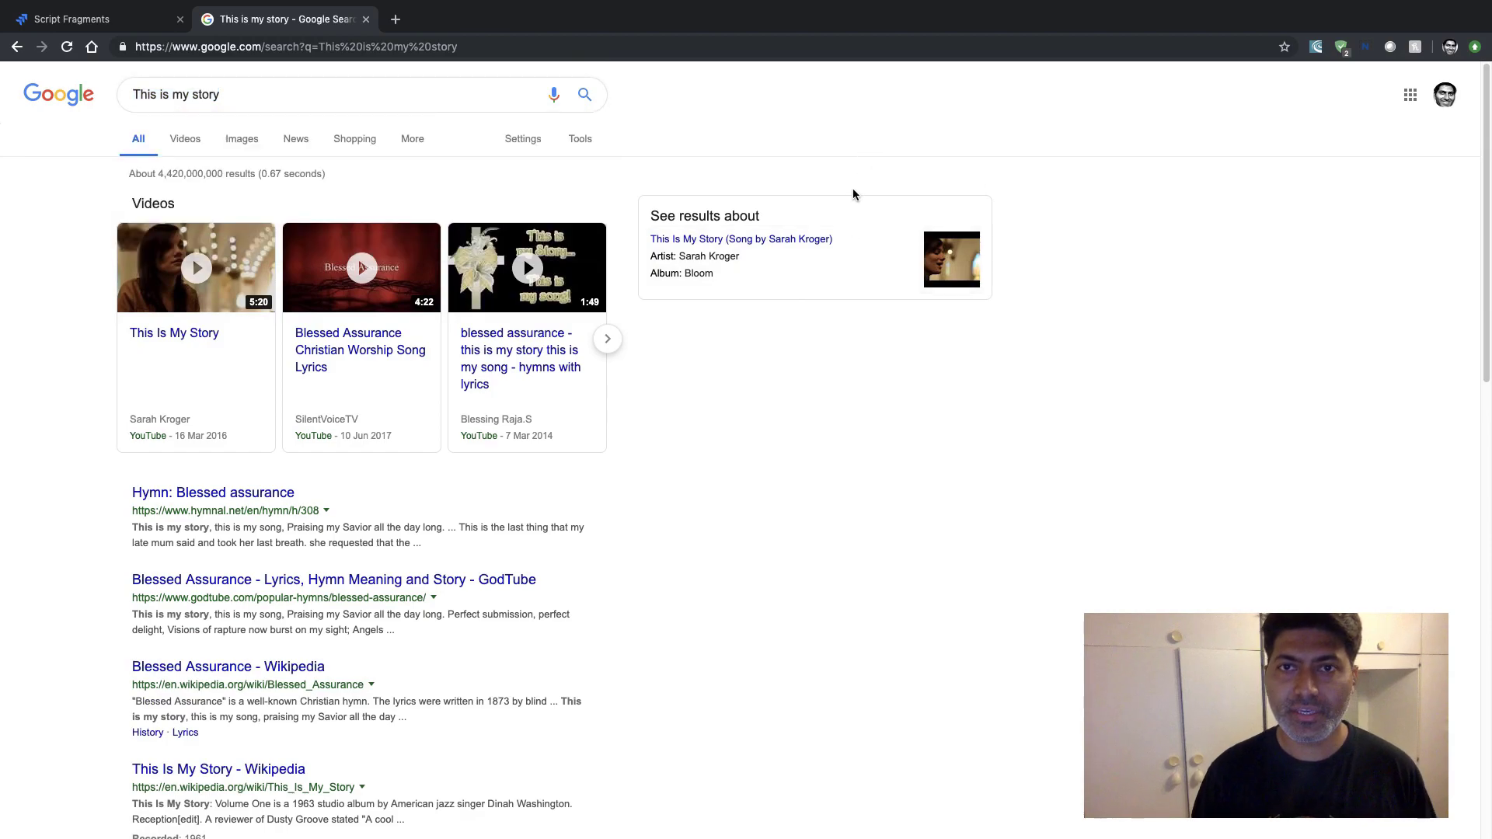
key(super+equal)
key(super+equal)
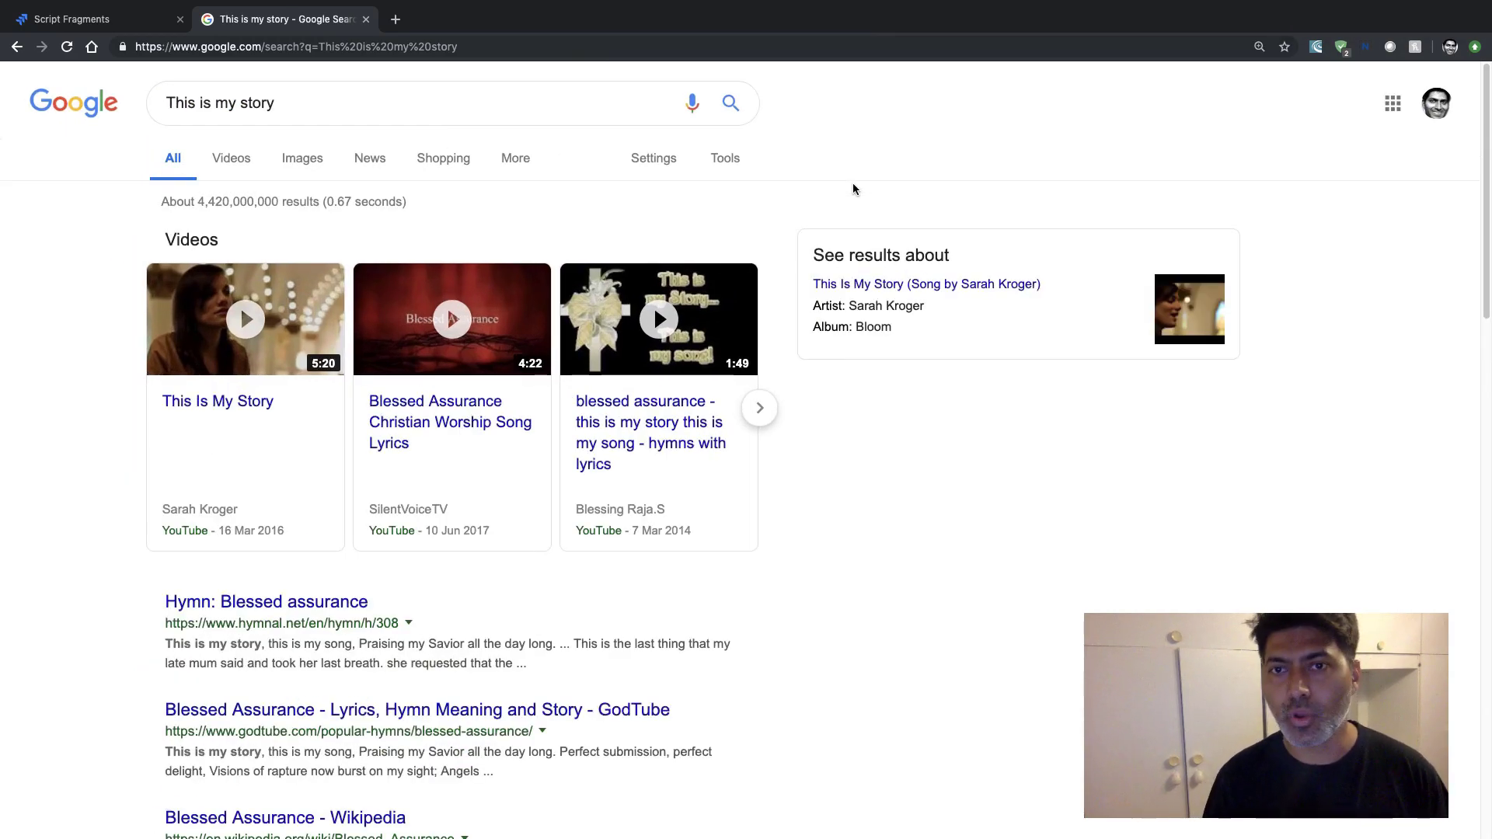
Step: Zoom further into the Google results, then navigate back to the ANDROID-32 issue page
key(super+equal)
key(ctrl+shift+Tab)
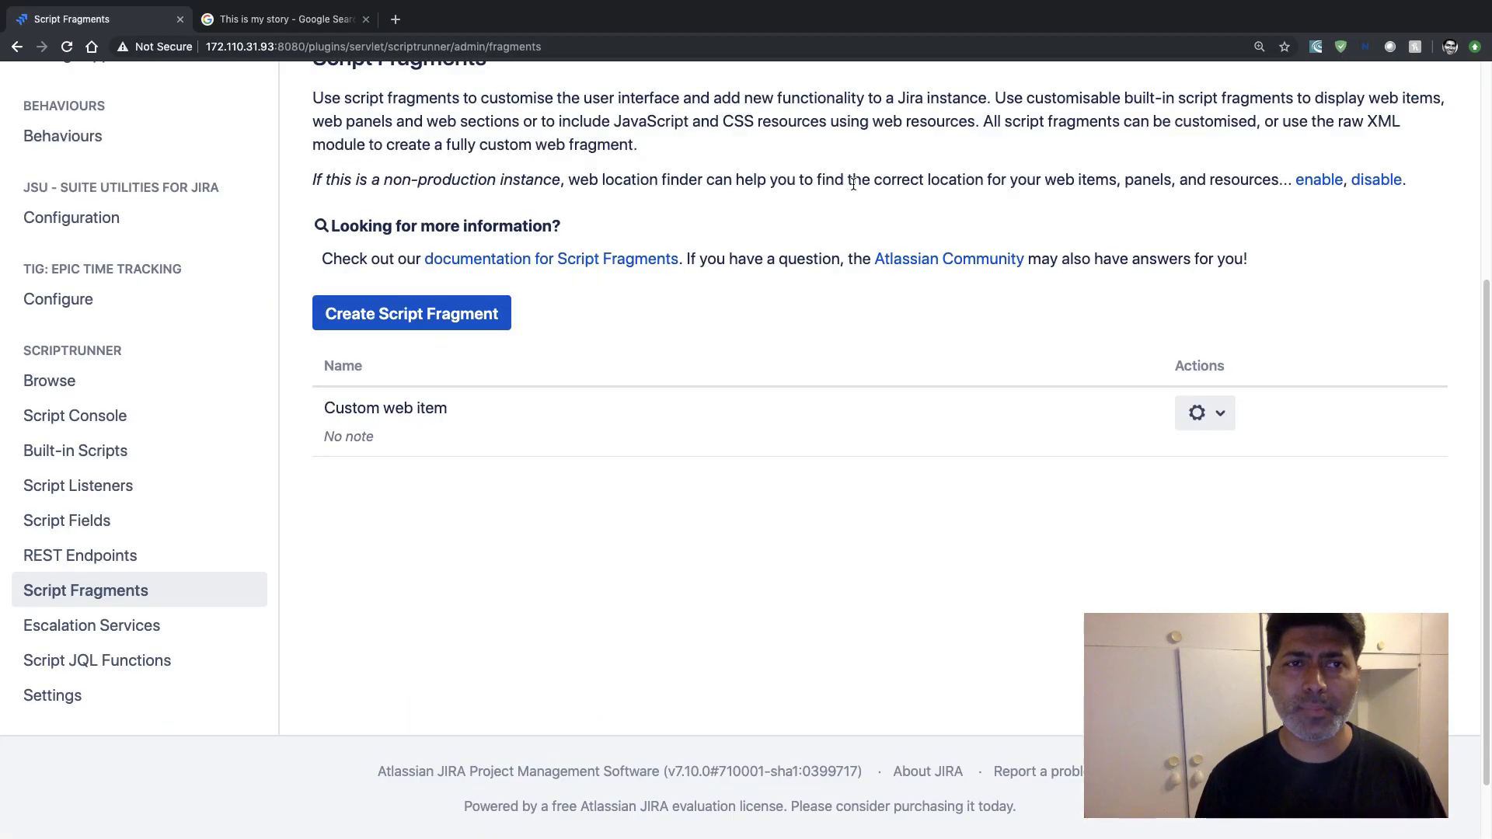
key(ctrl+Tab)
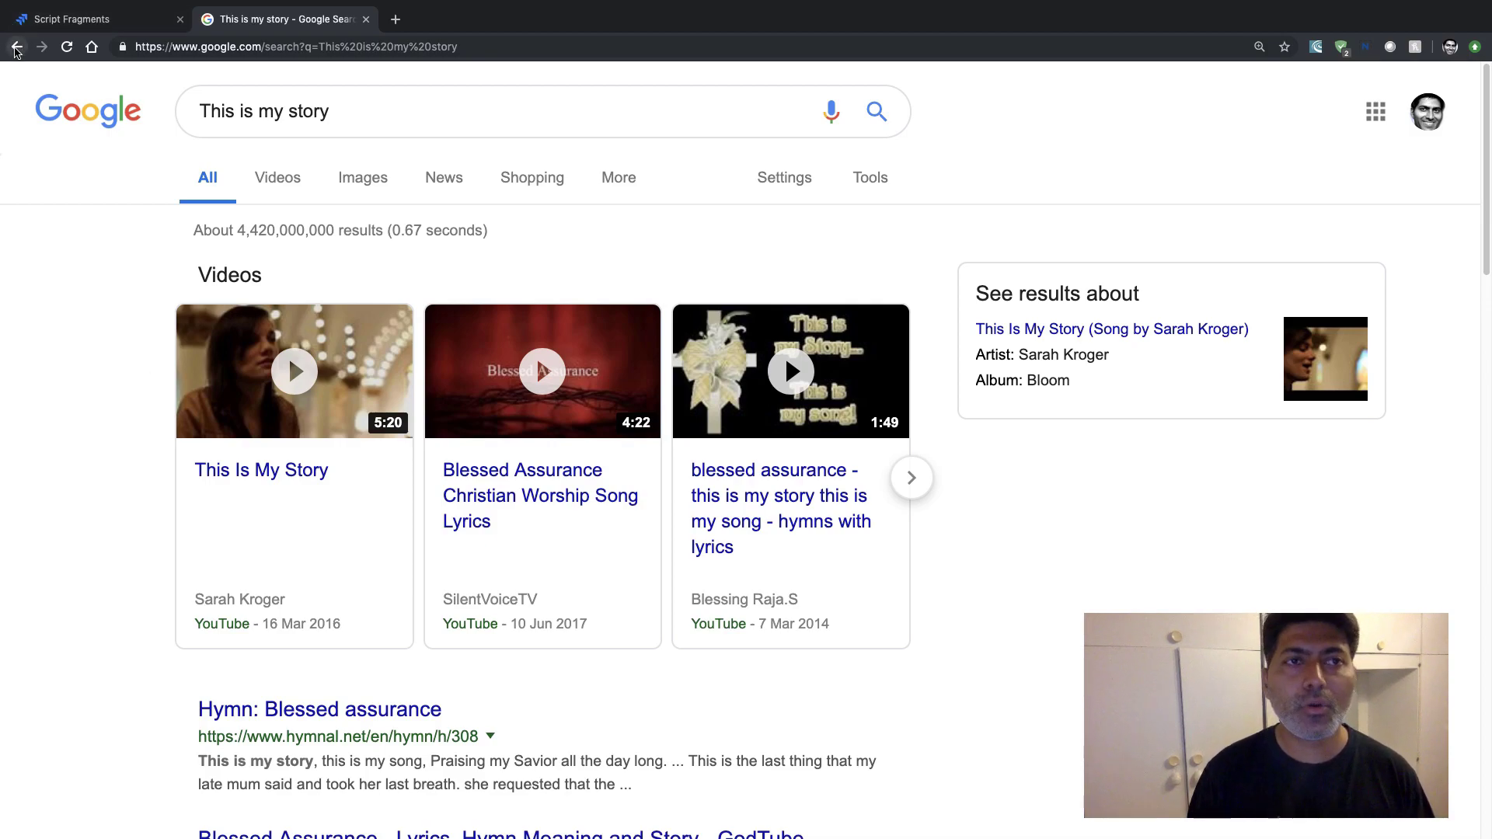
click(17, 47)
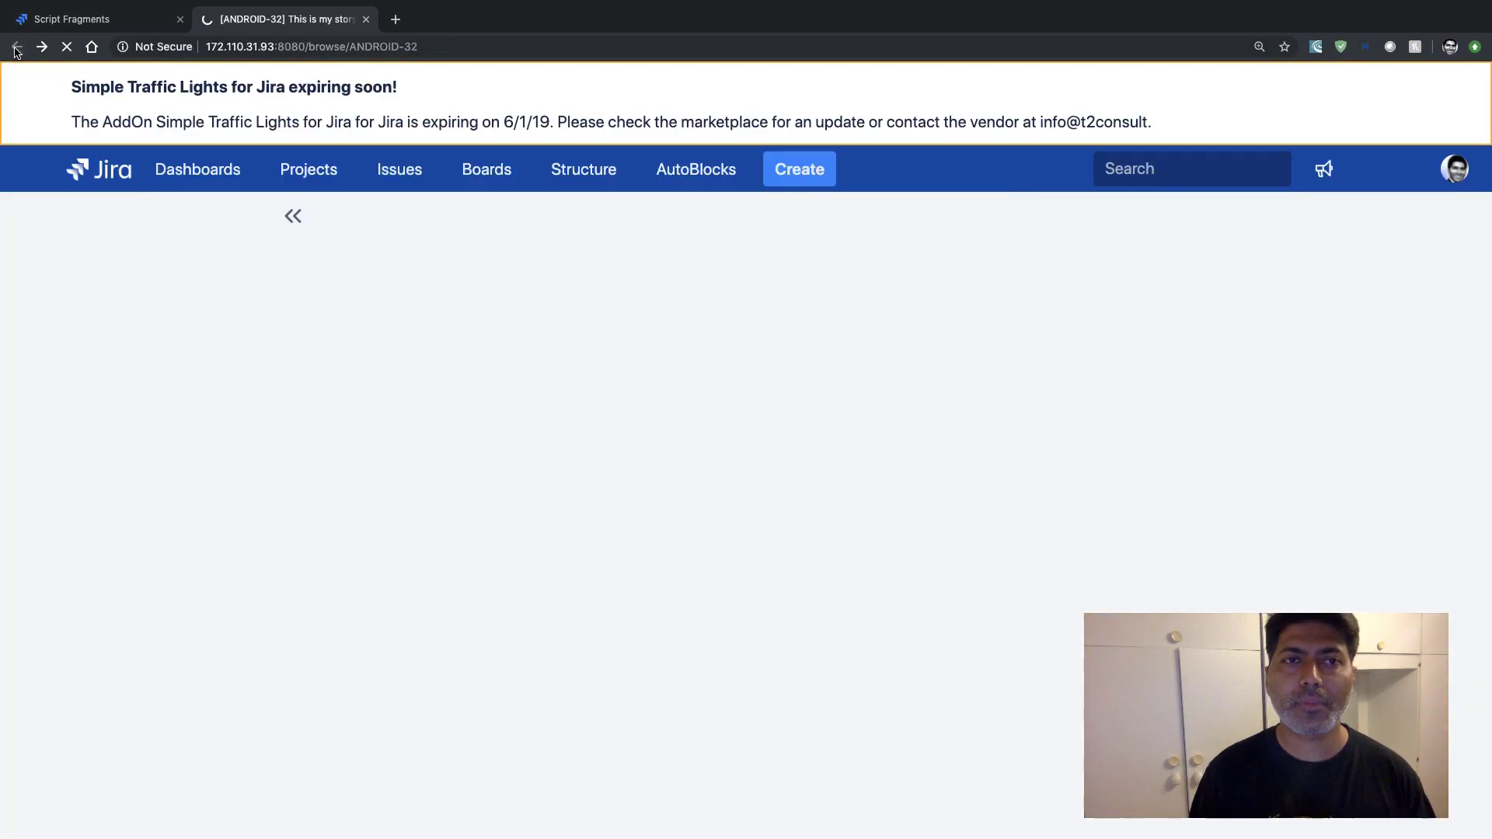